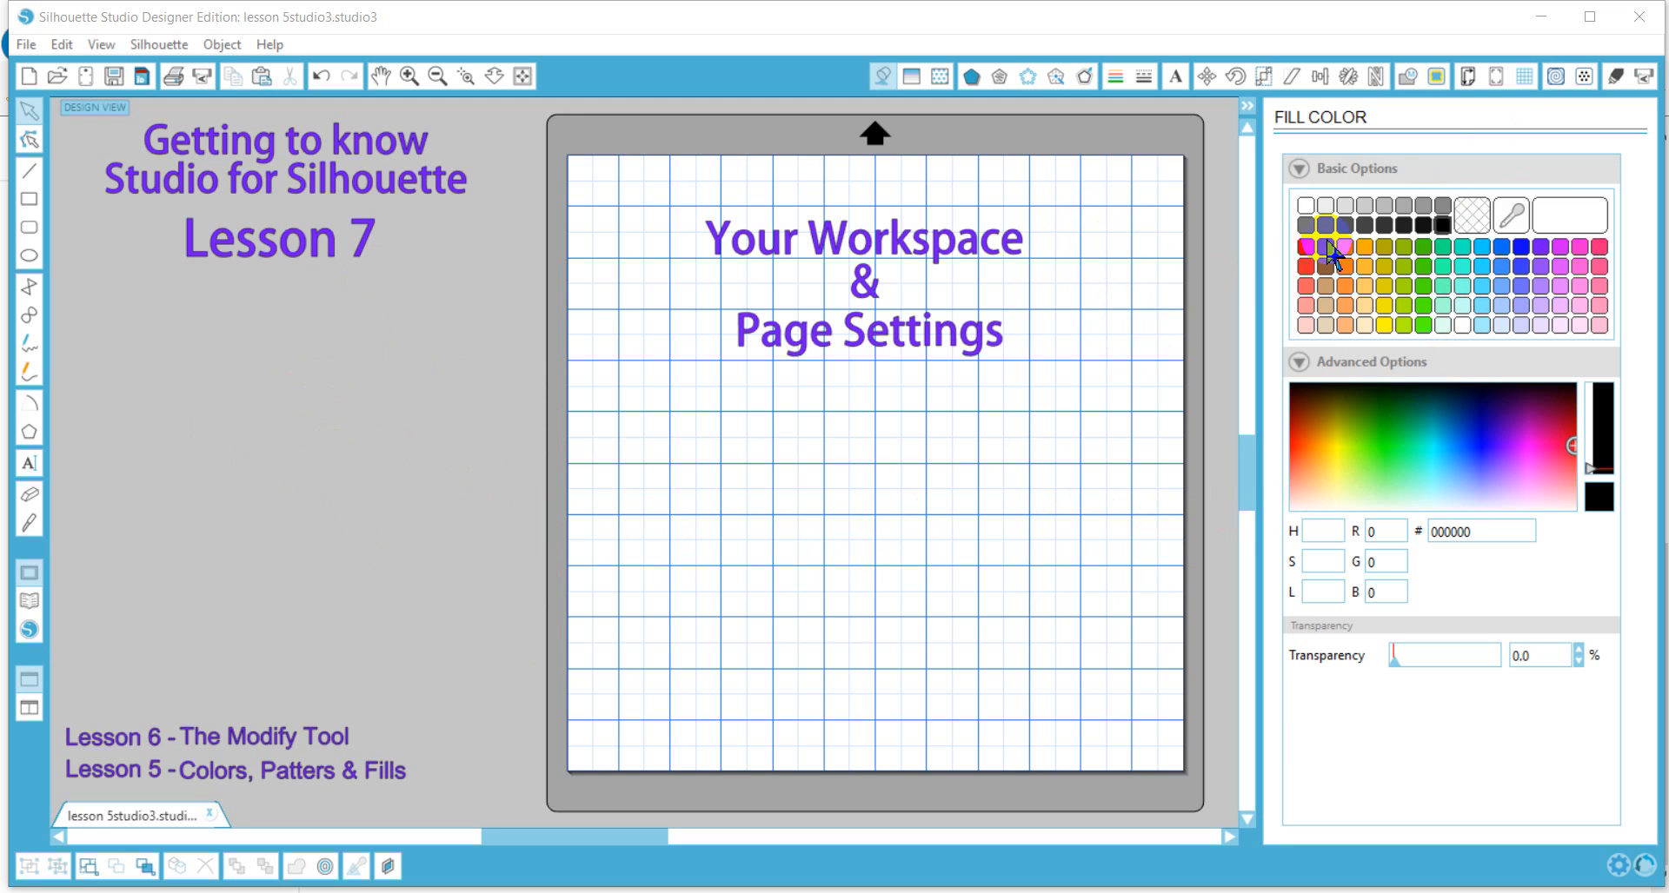
- Open the grid settings and set the grid spacing to 2 inches
left_click(1522, 82)
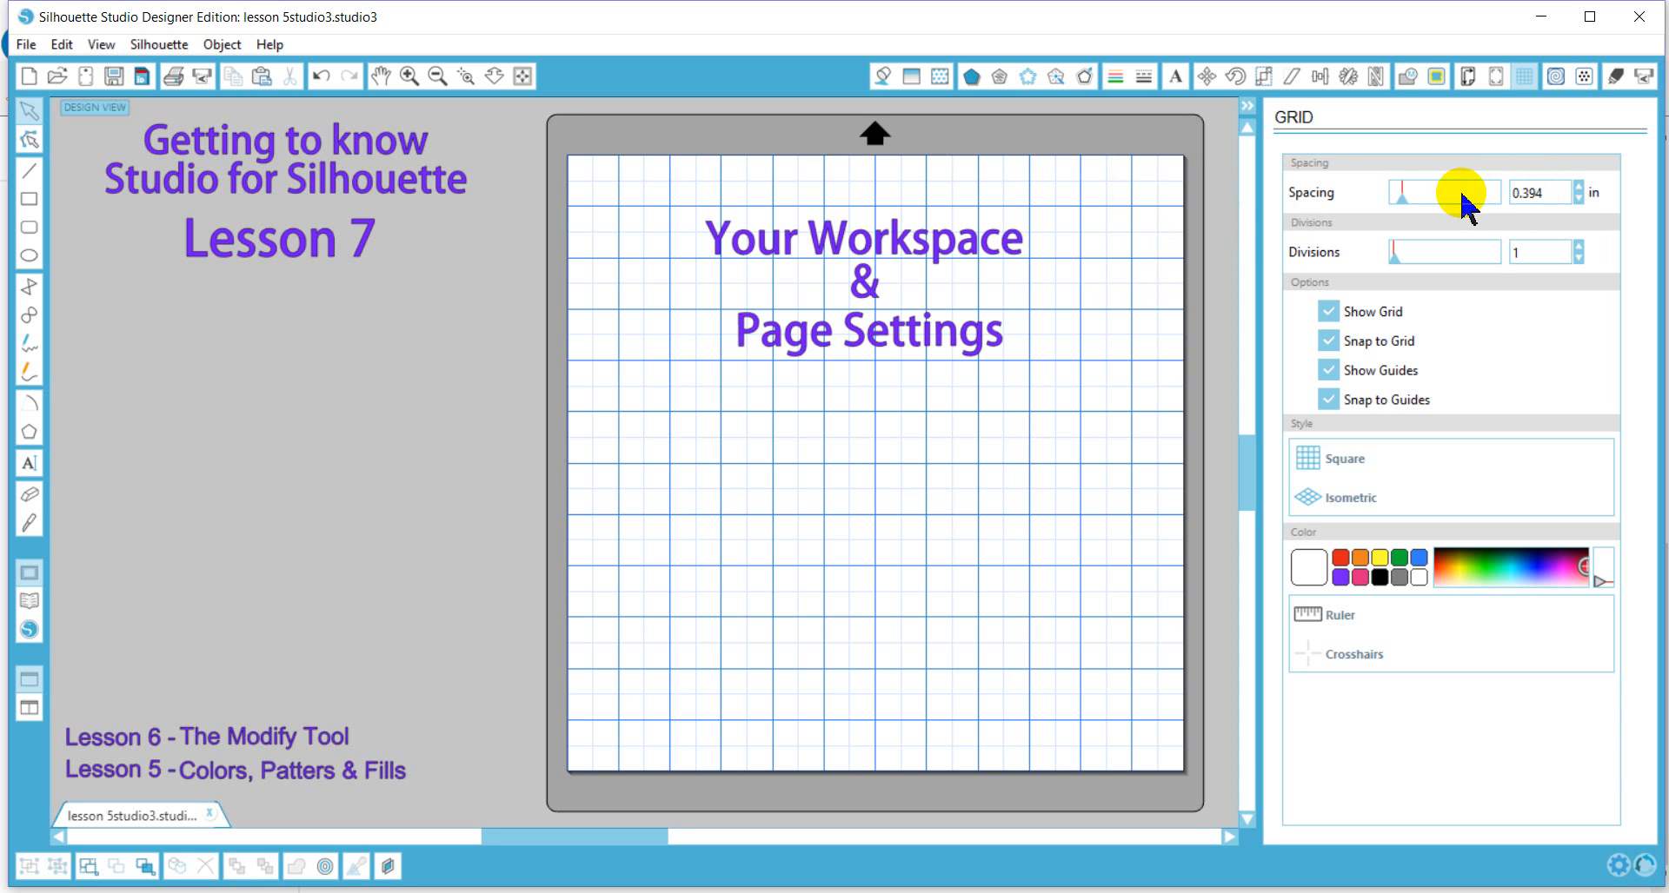
mouse_move(1462, 194)
left_mouse_down()
mouse_move(1412, 198)
mouse_move(1432, 200)
left_mouse_up()
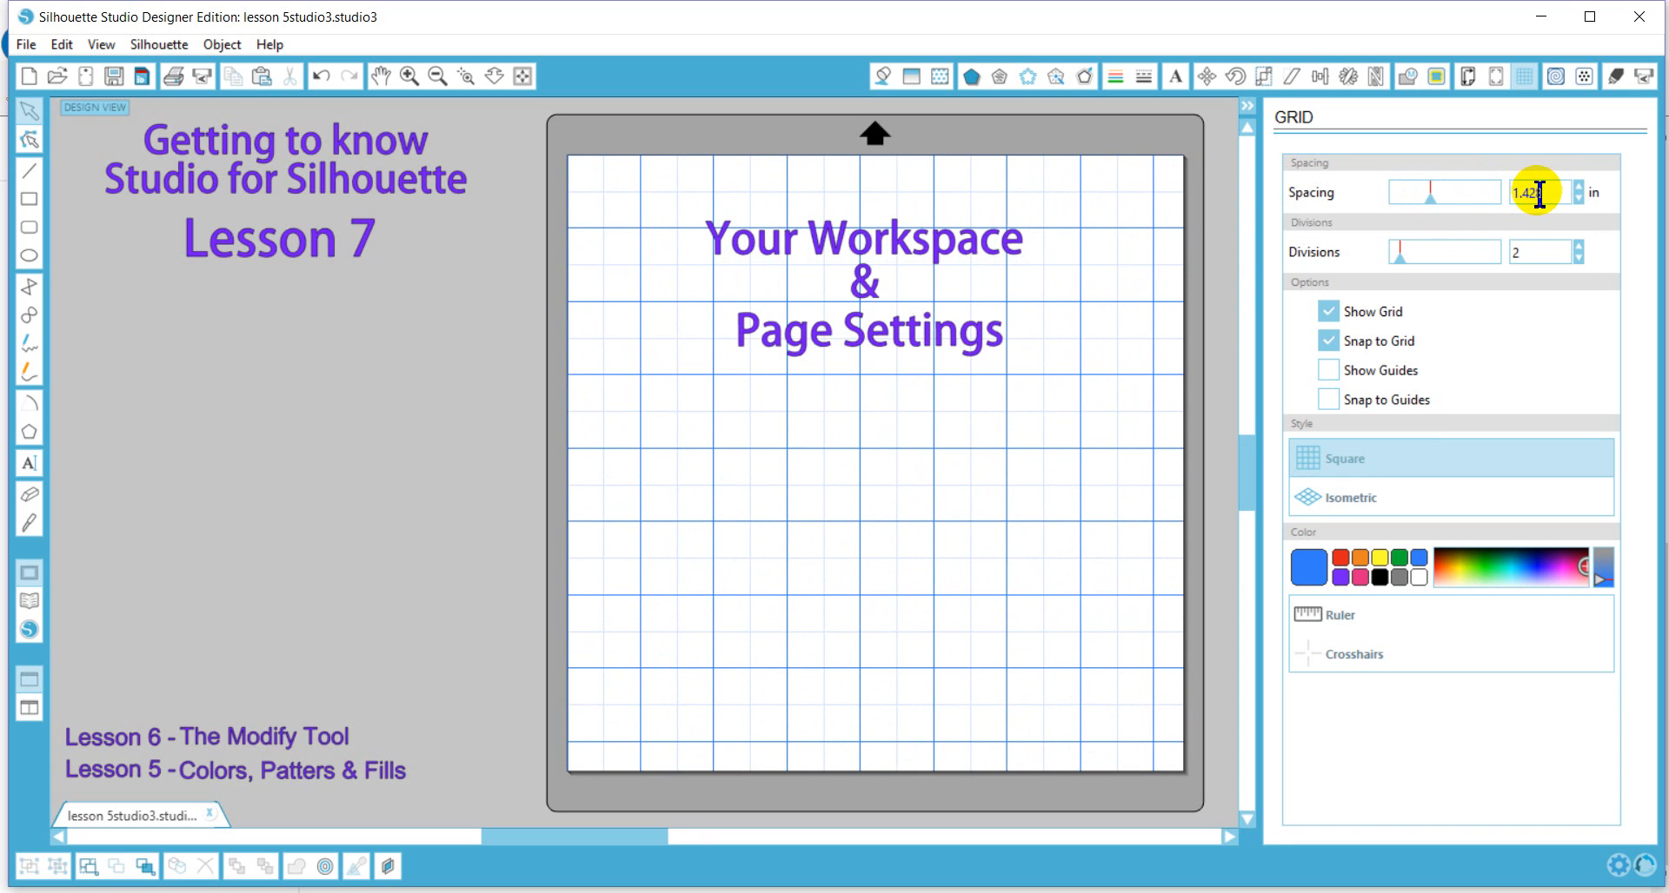
left_click_drag(1549, 193, 1480, 204)
type("2")
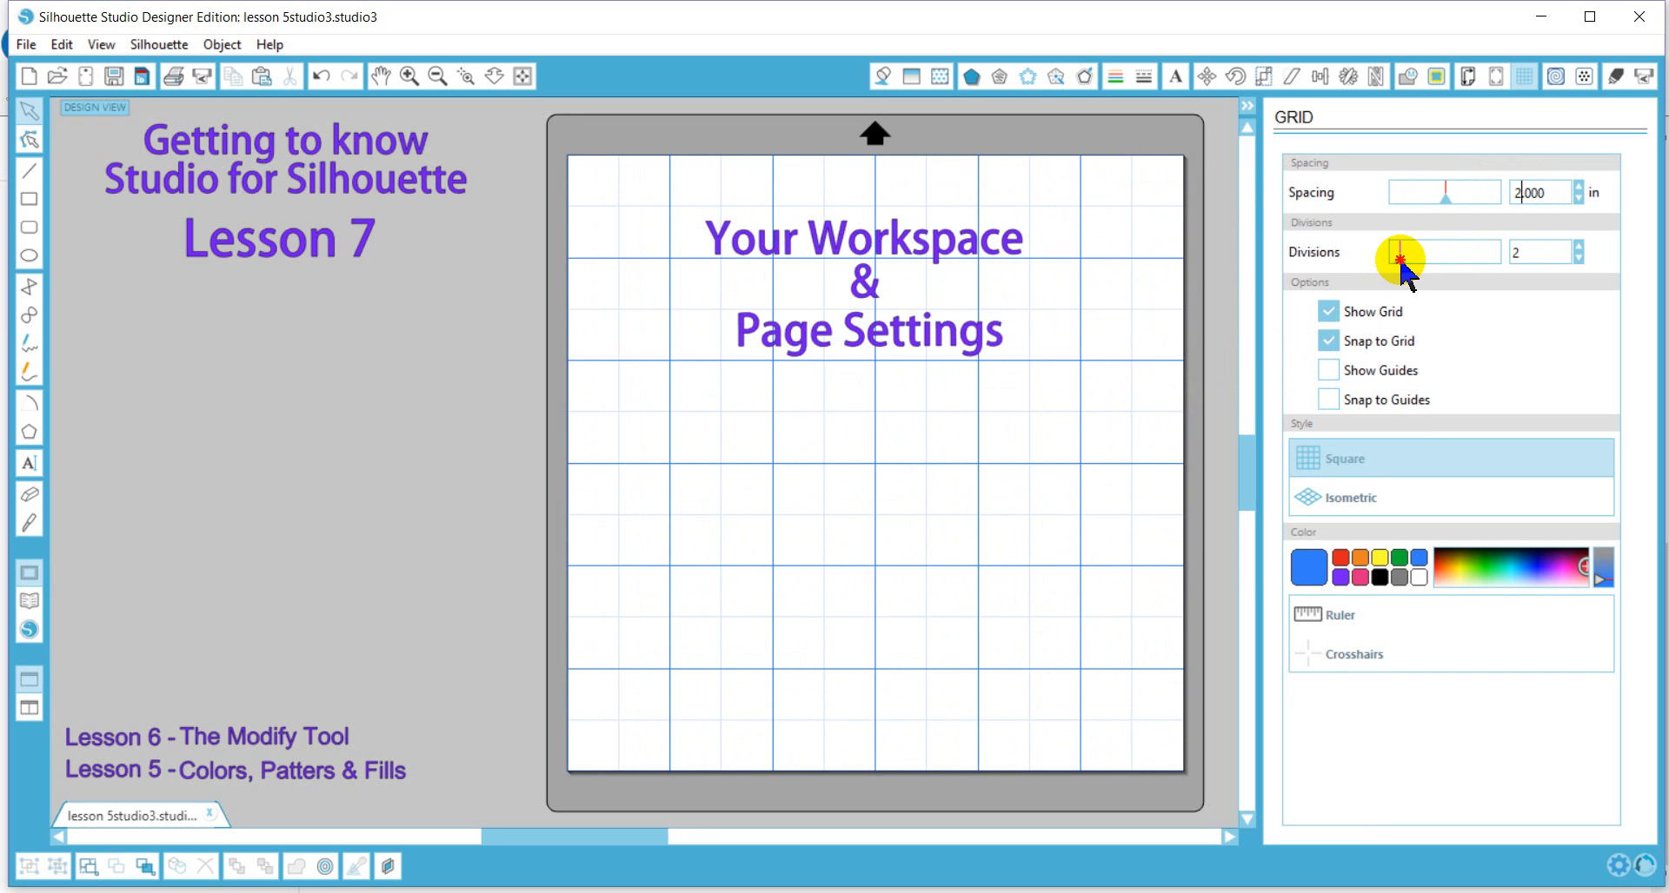
- Try the grid with 4 divisions, and settle on 1-inch spacing with a single division
left_click_drag(1401, 262, 1387, 262)
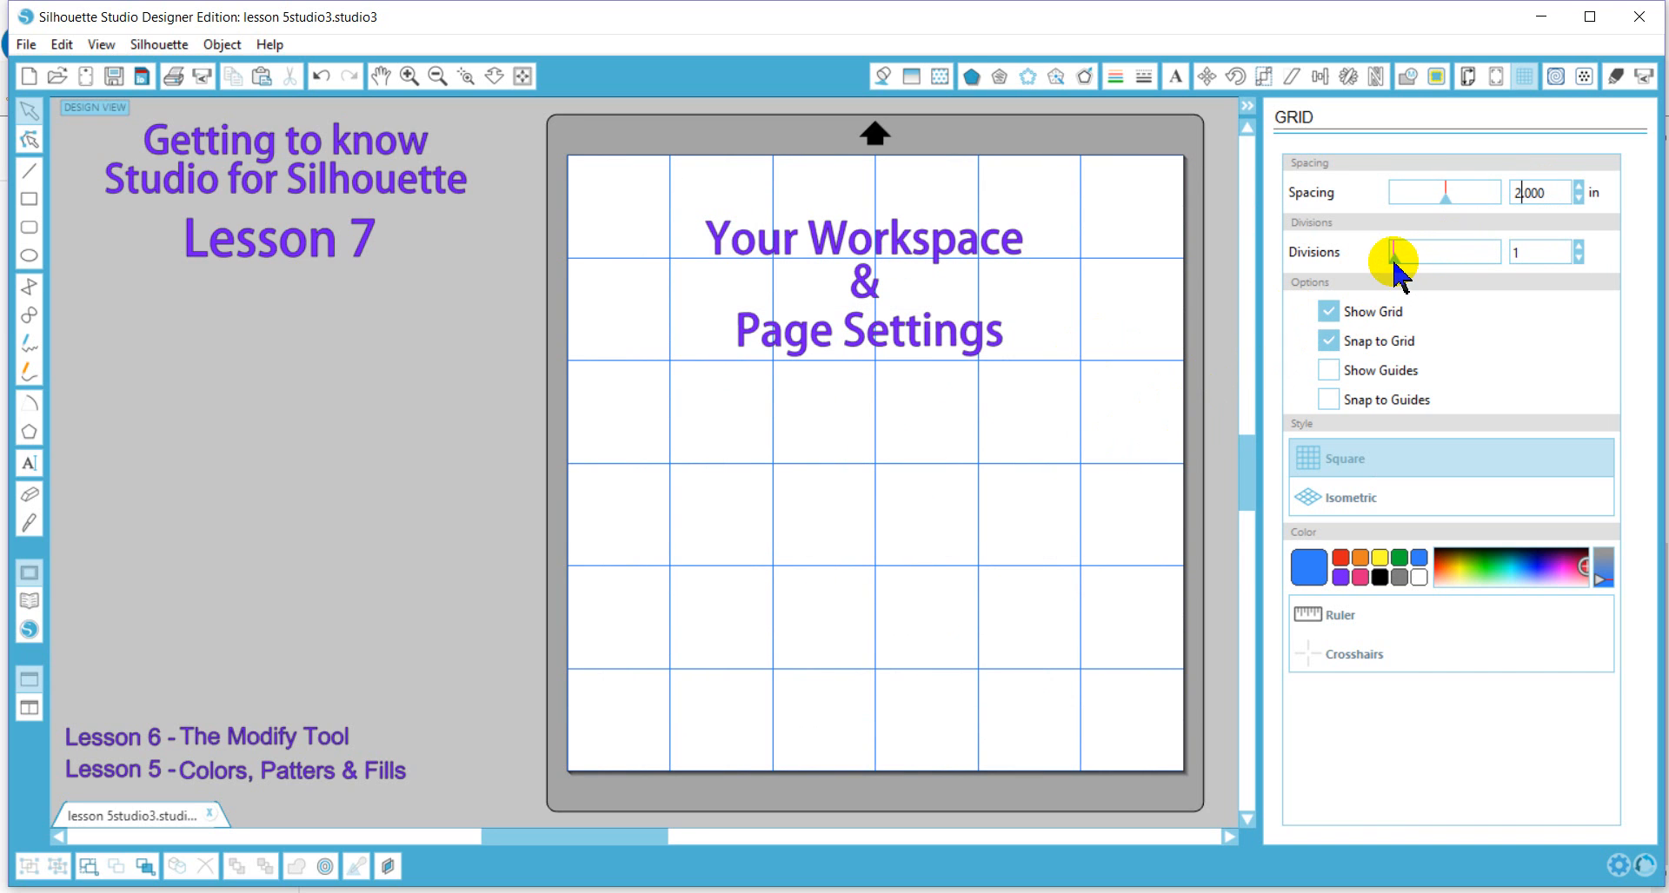
left_click_drag(1394, 262, 1416, 272)
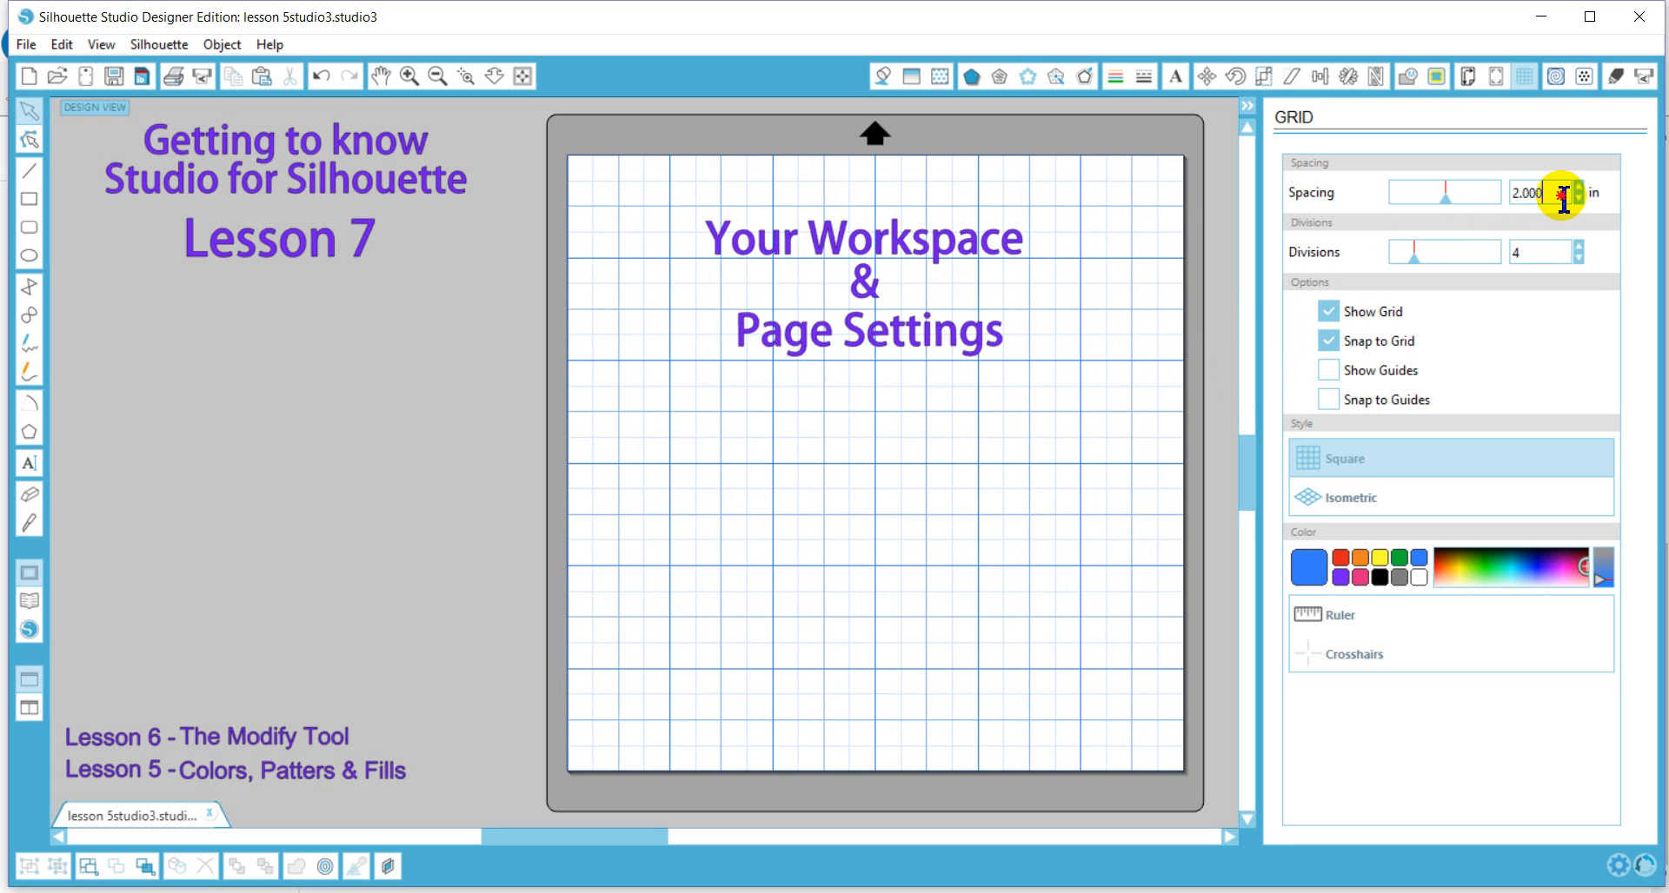
left_click_drag(1562, 198, 1477, 204)
key("Return")
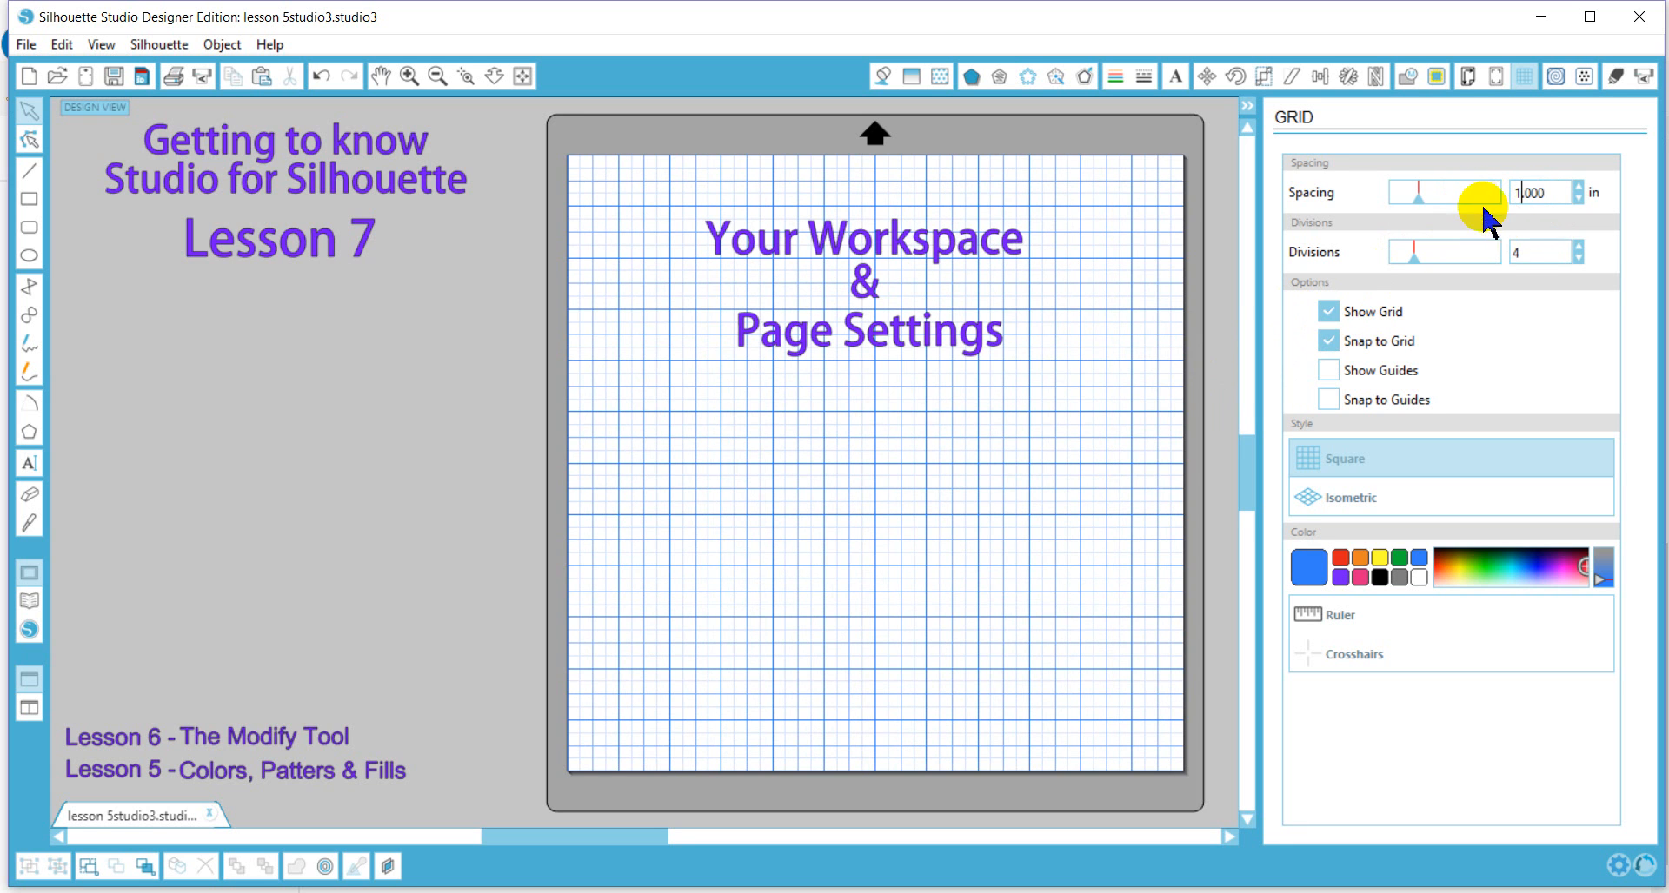
type("1")
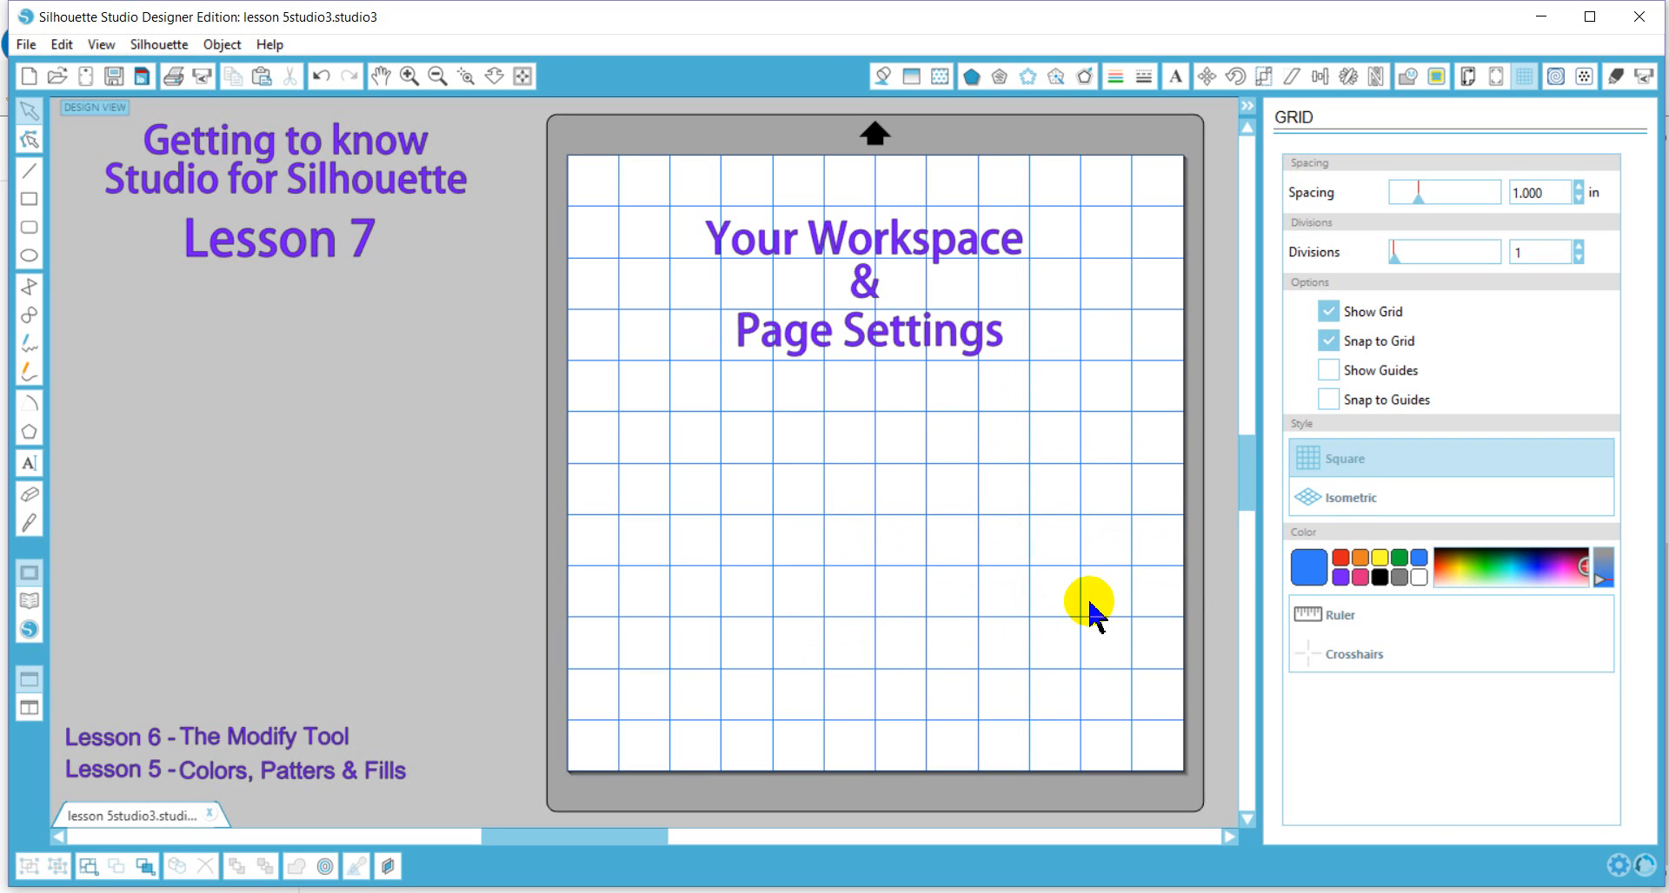
- Try the isometric style and purple, yellow and black line colors for the grid, and return to a blue square grid
left_click(1344, 498)
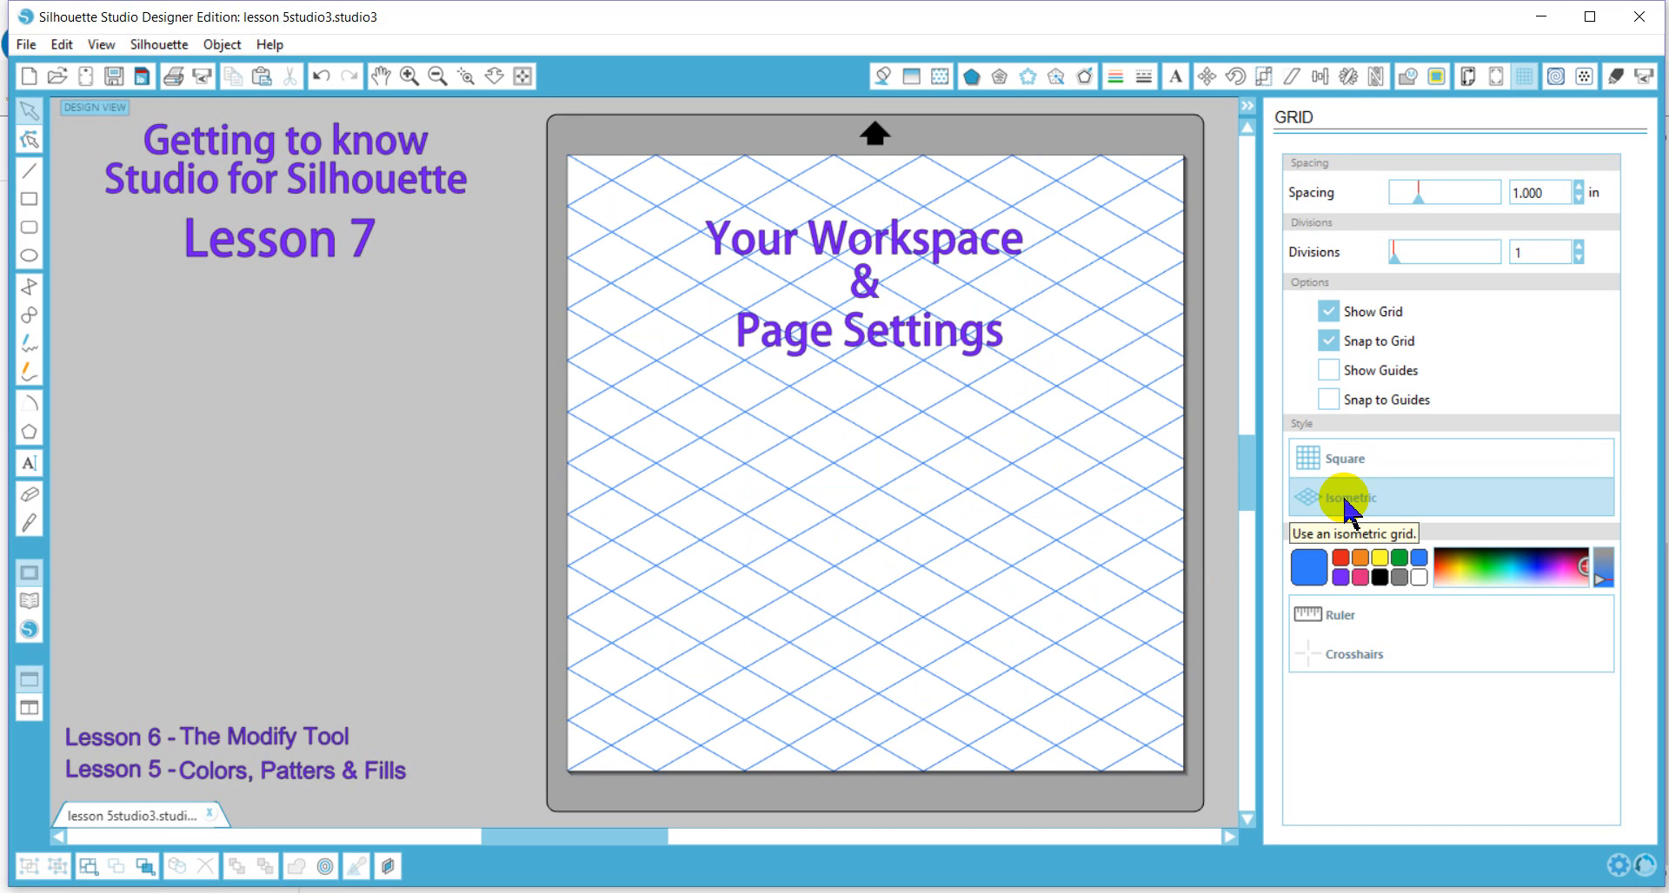
left_click(1338, 468)
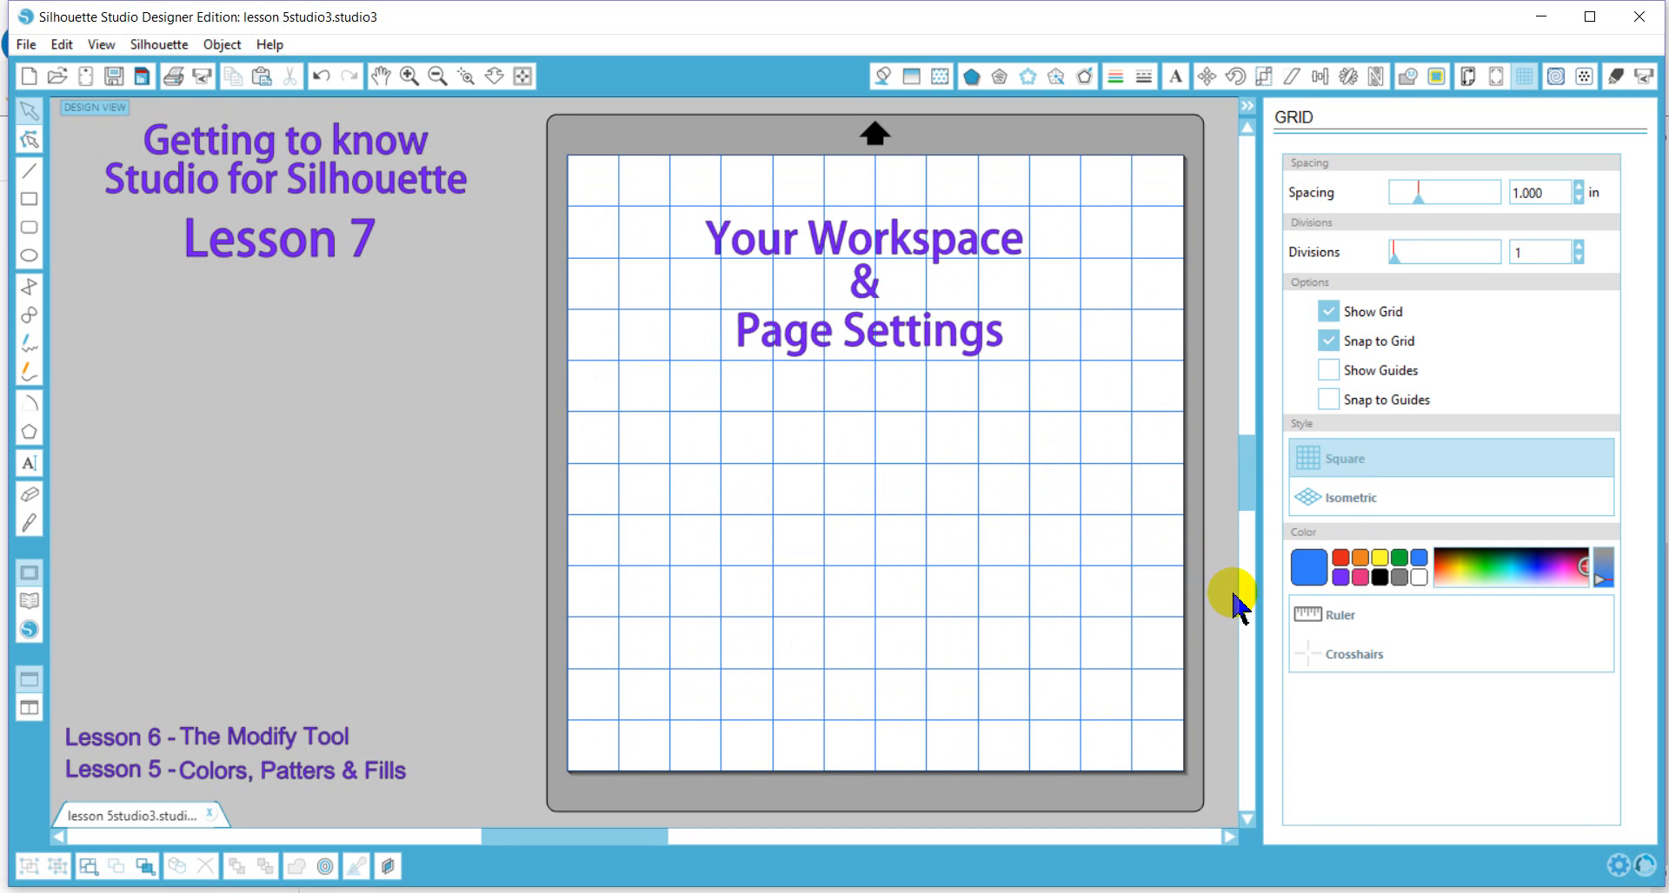
left_click(1340, 576)
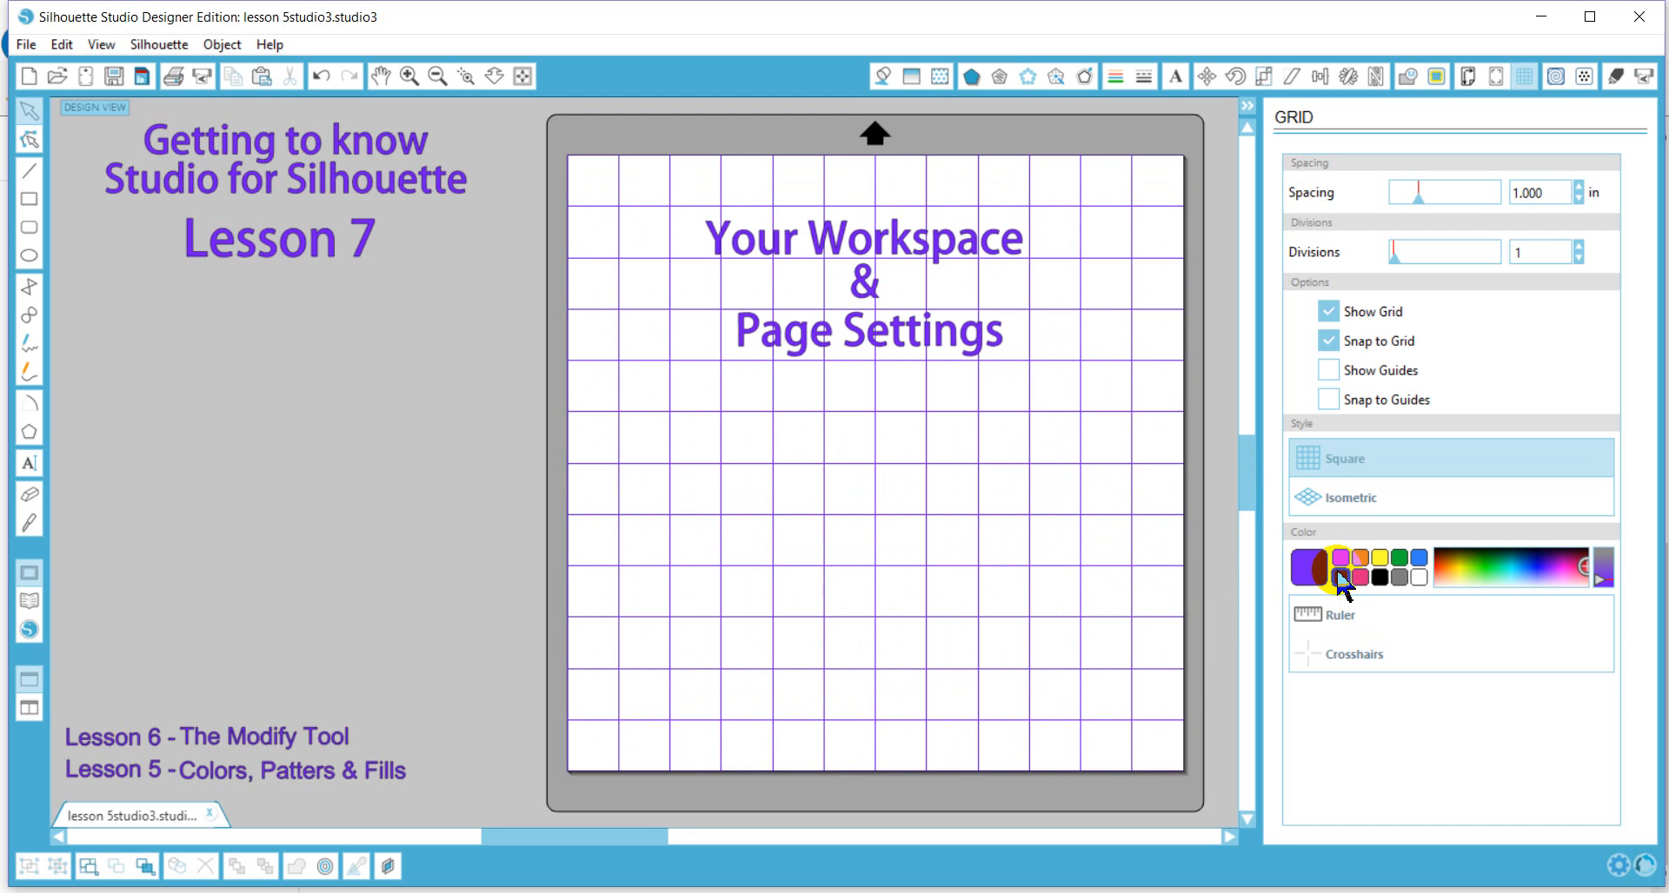
left_click(1380, 557)
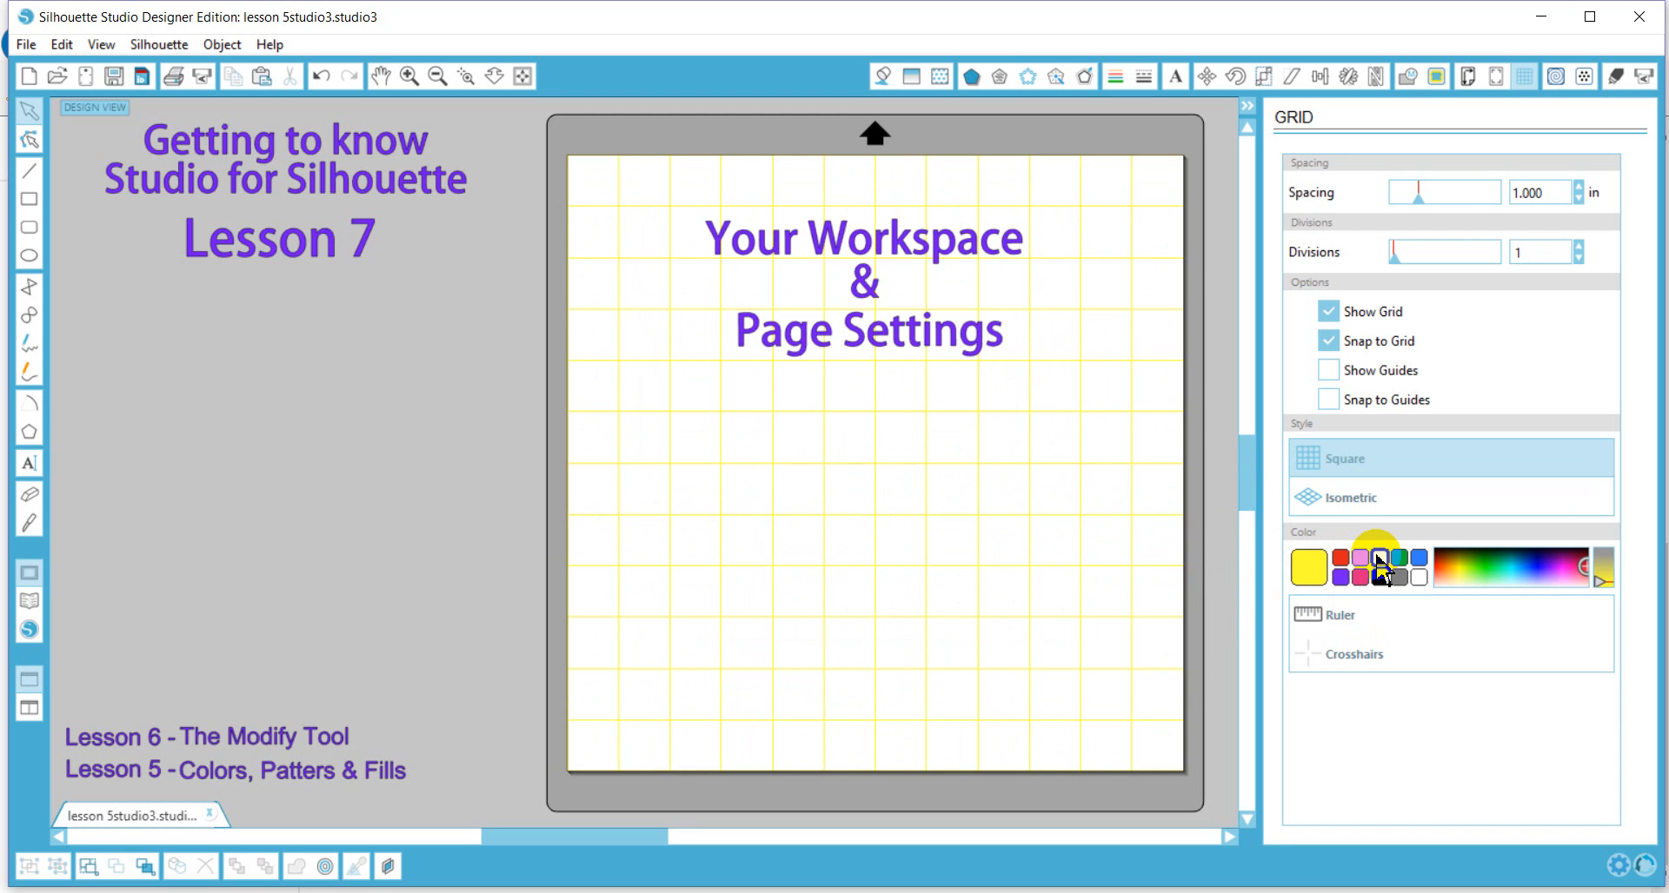
left_click(1339, 577)
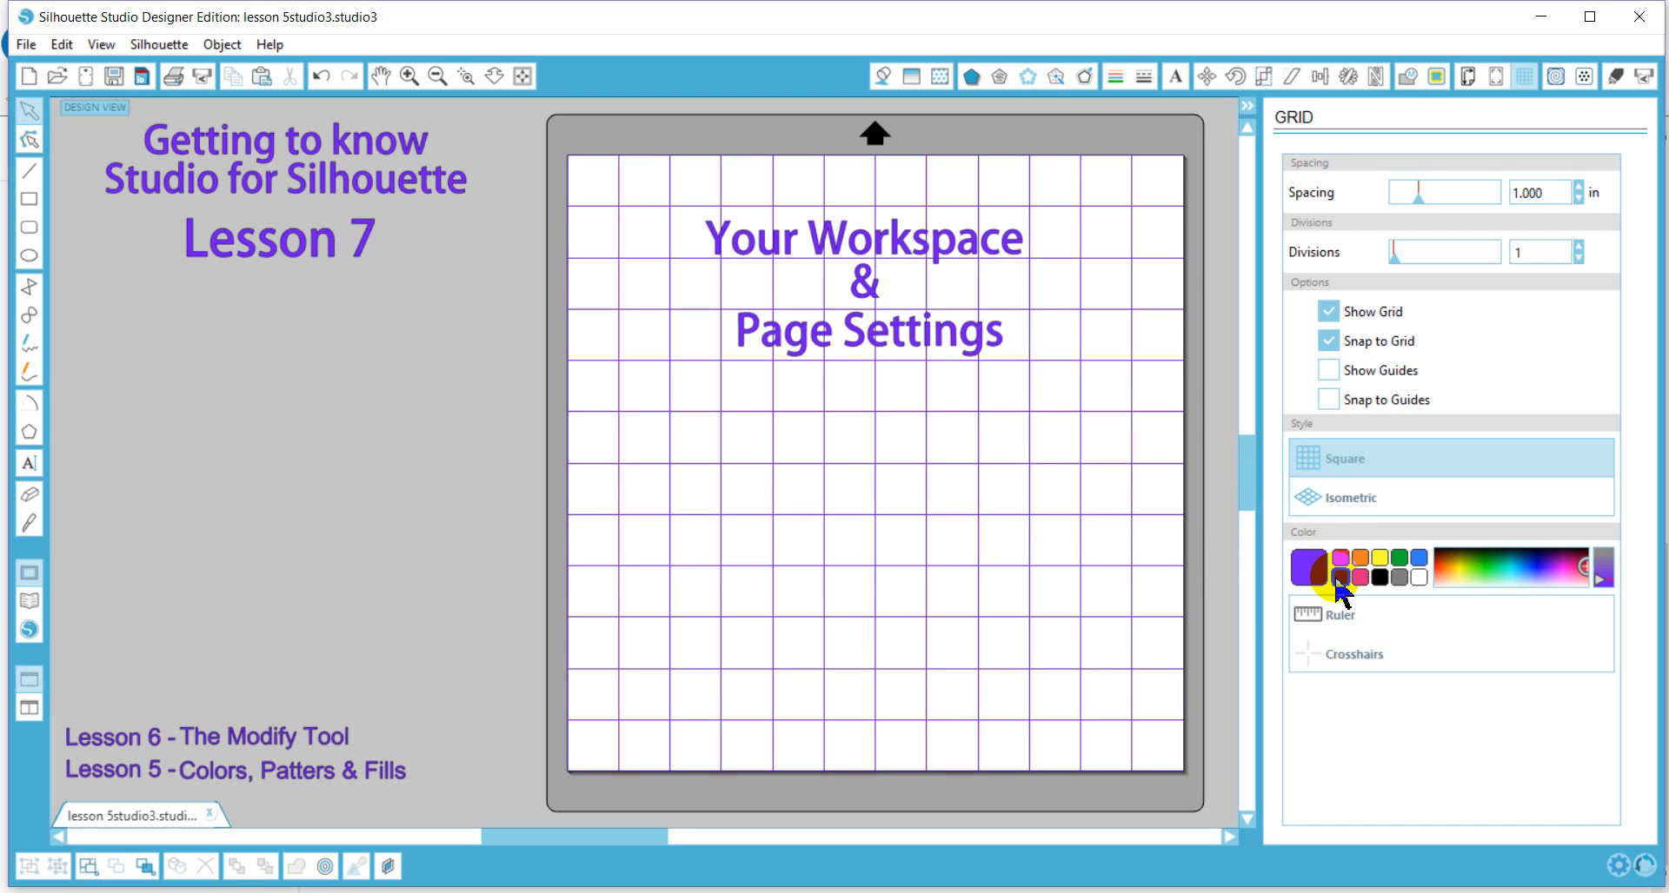
left_click(1380, 578)
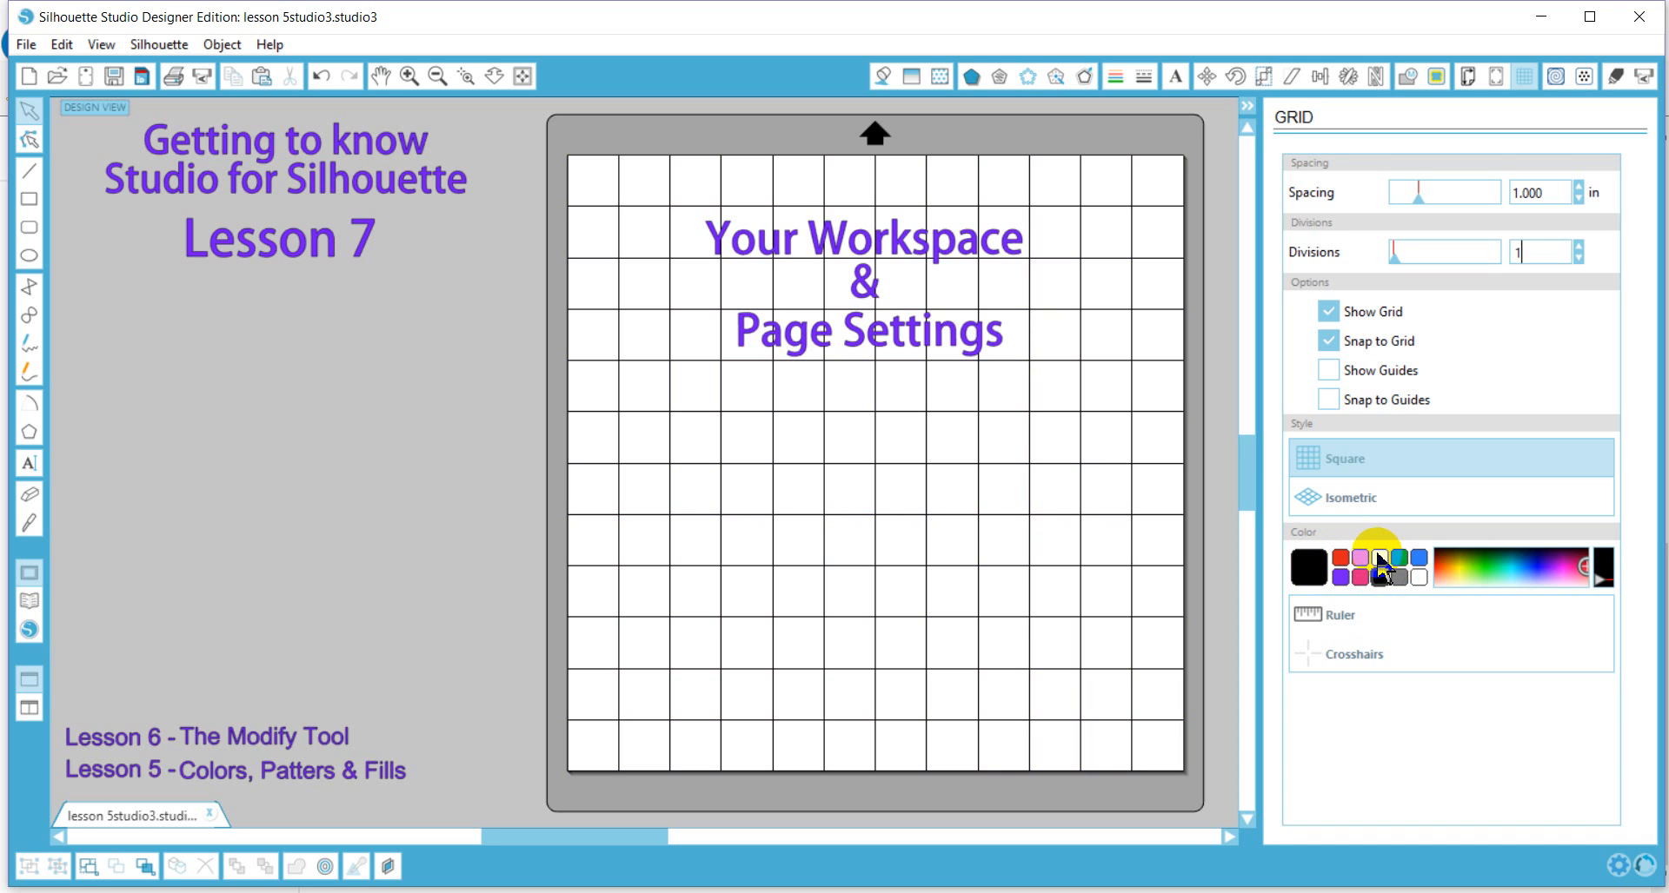
left_click(1417, 560)
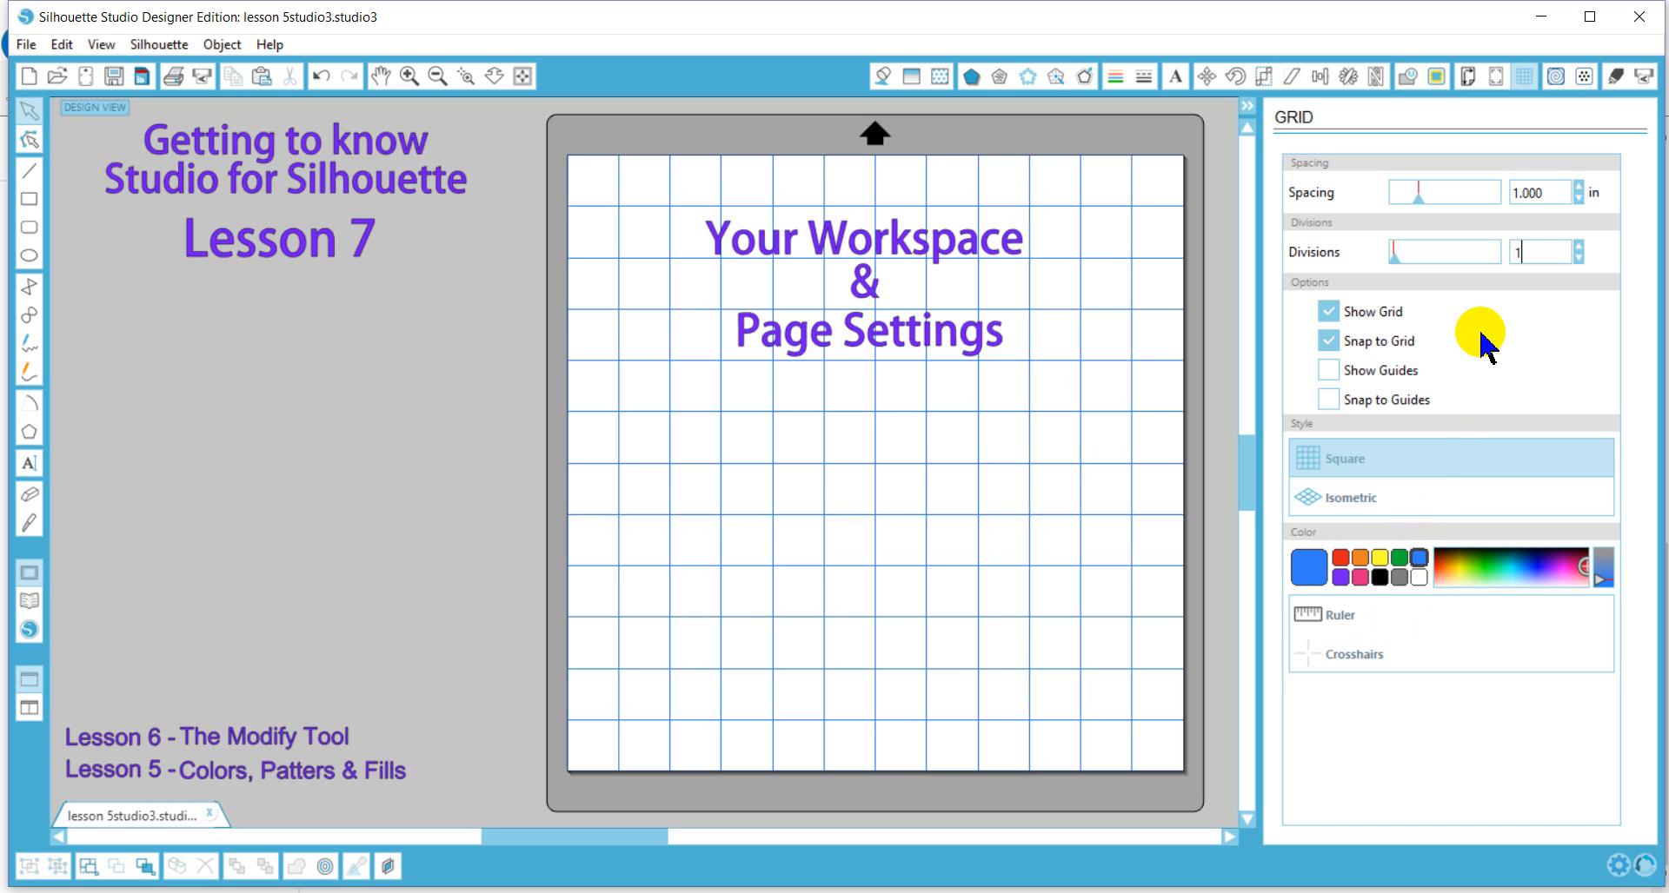
- Hide the grid on the page and show it again
left_click(1328, 311)
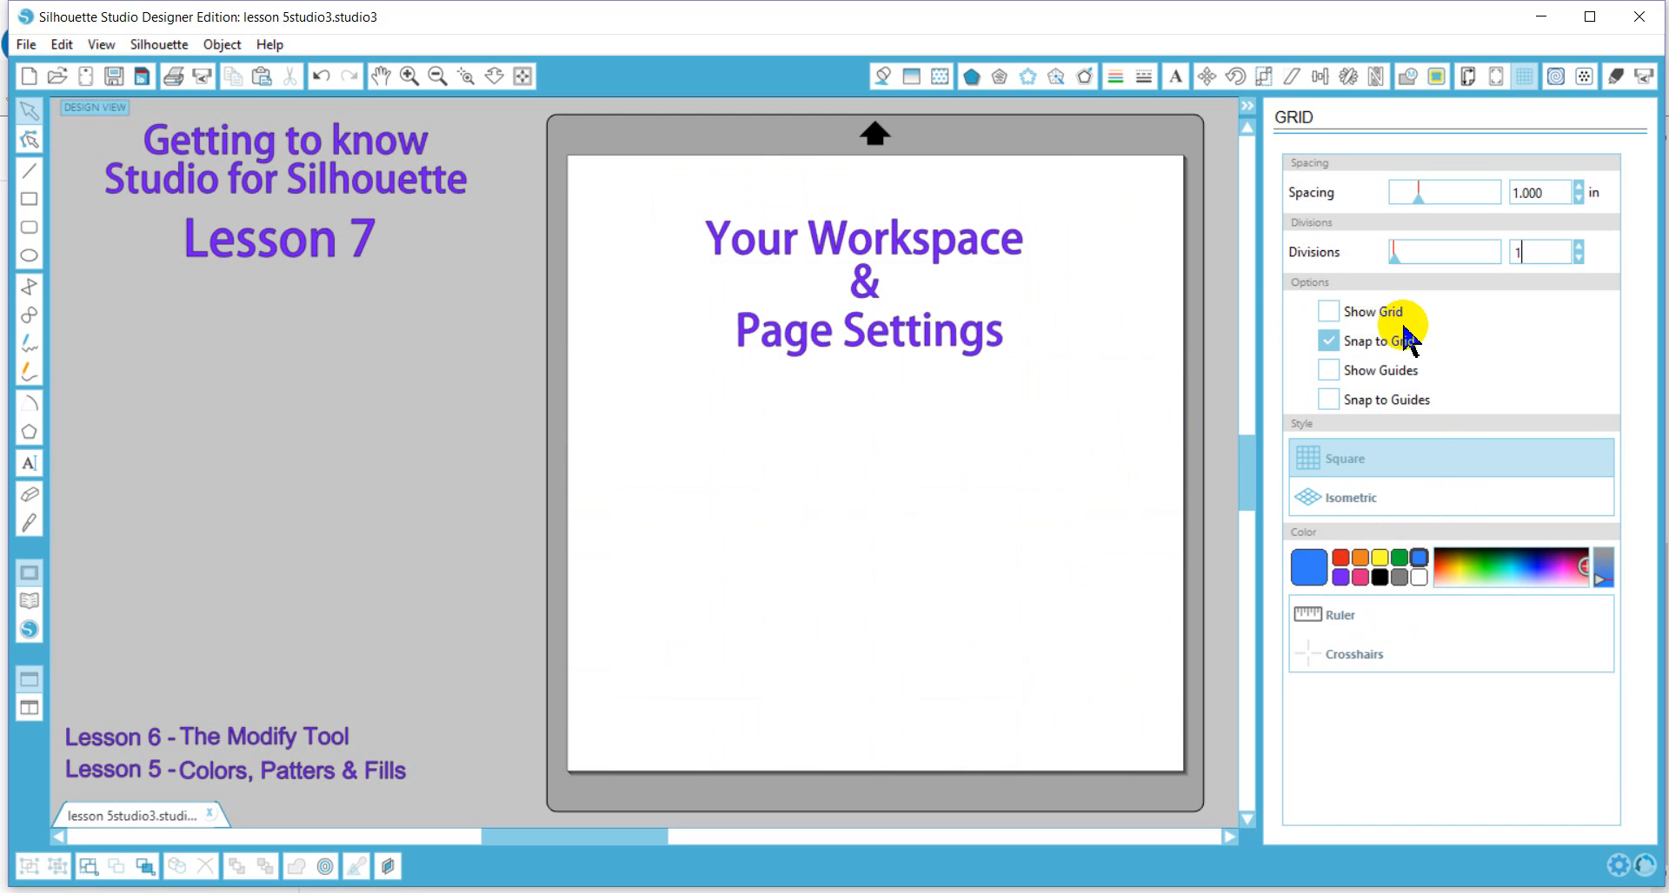
left_click(1327, 313)
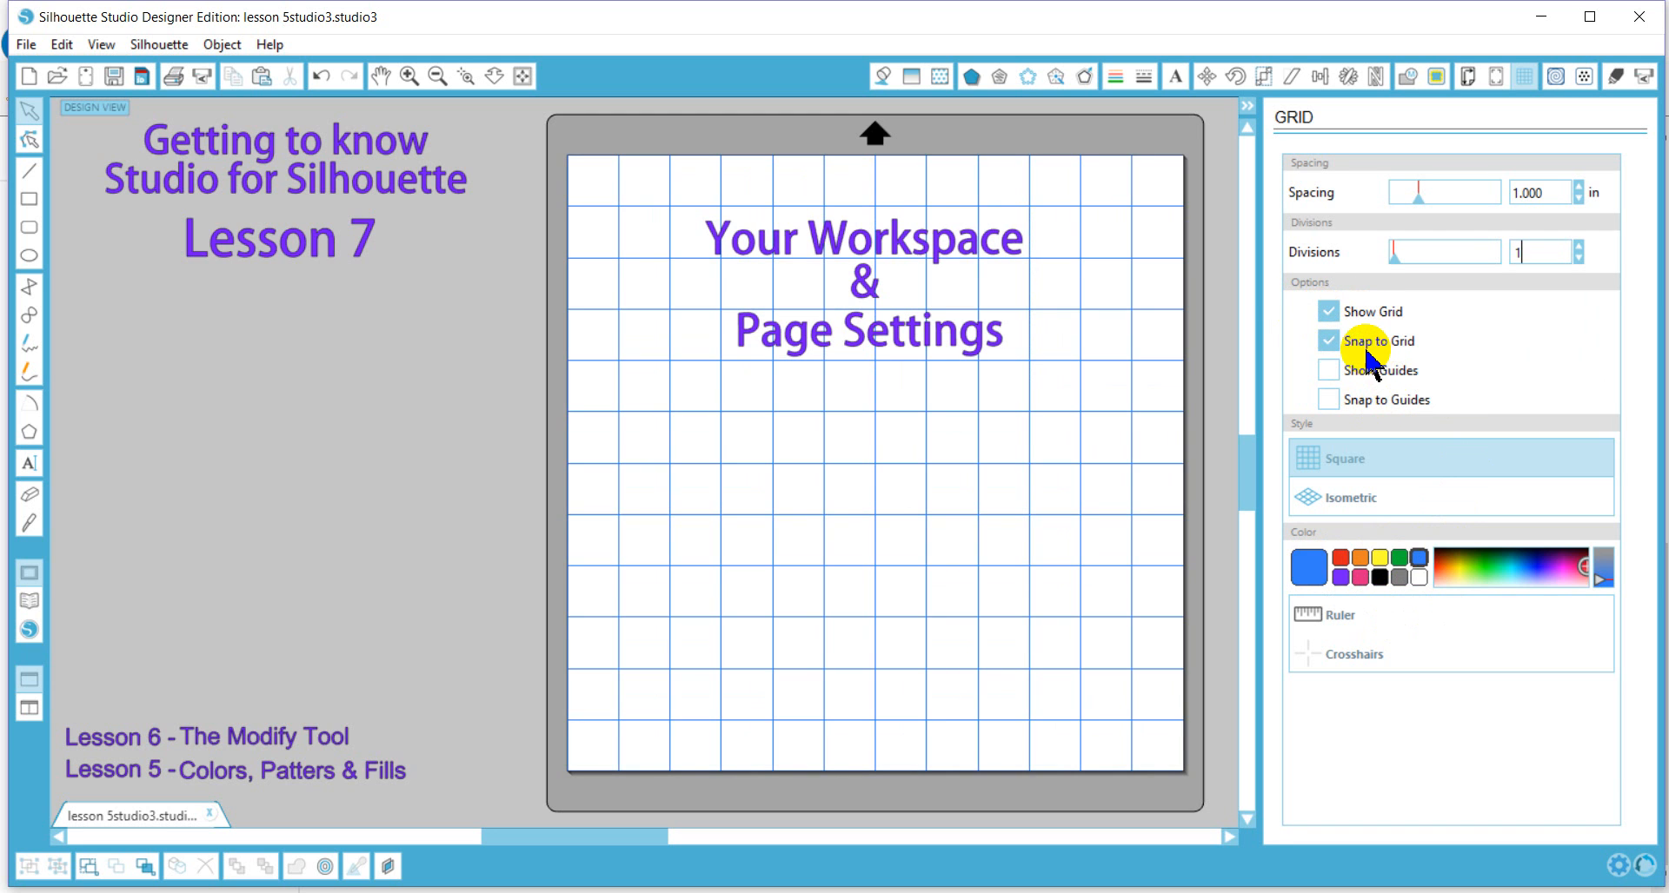
- Draw a rectangle about 2.5 by 2.7 inches with Snap to Grid off, and a 3-inch square beside it with Snap to Grid on
left_click(1330, 342)
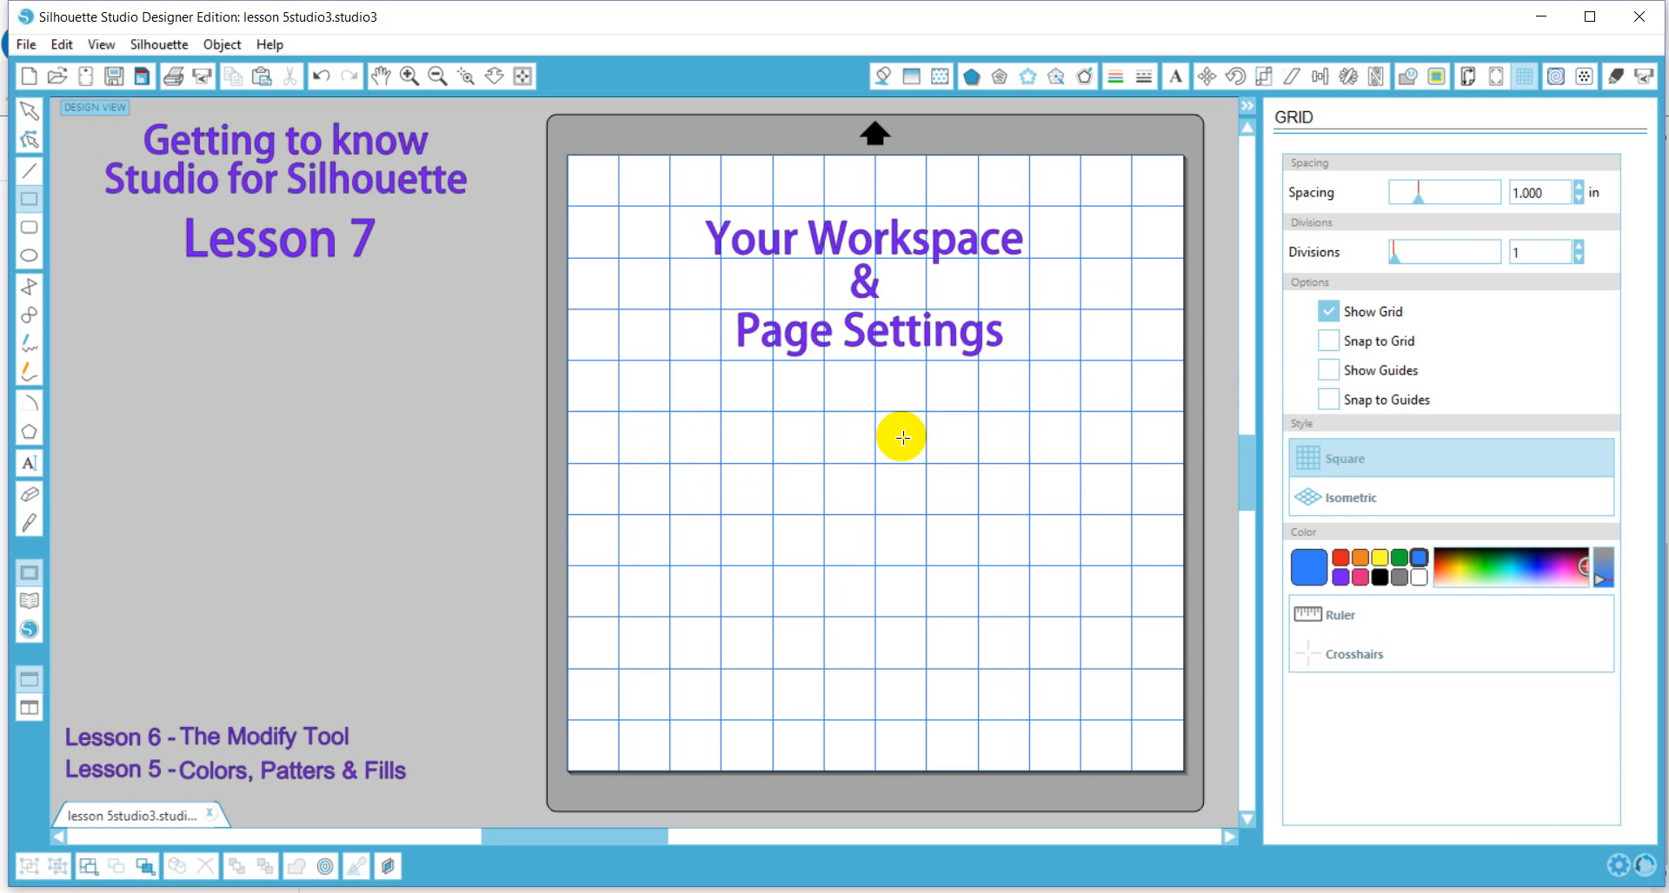
left_click_drag(902, 438, 1028, 577)
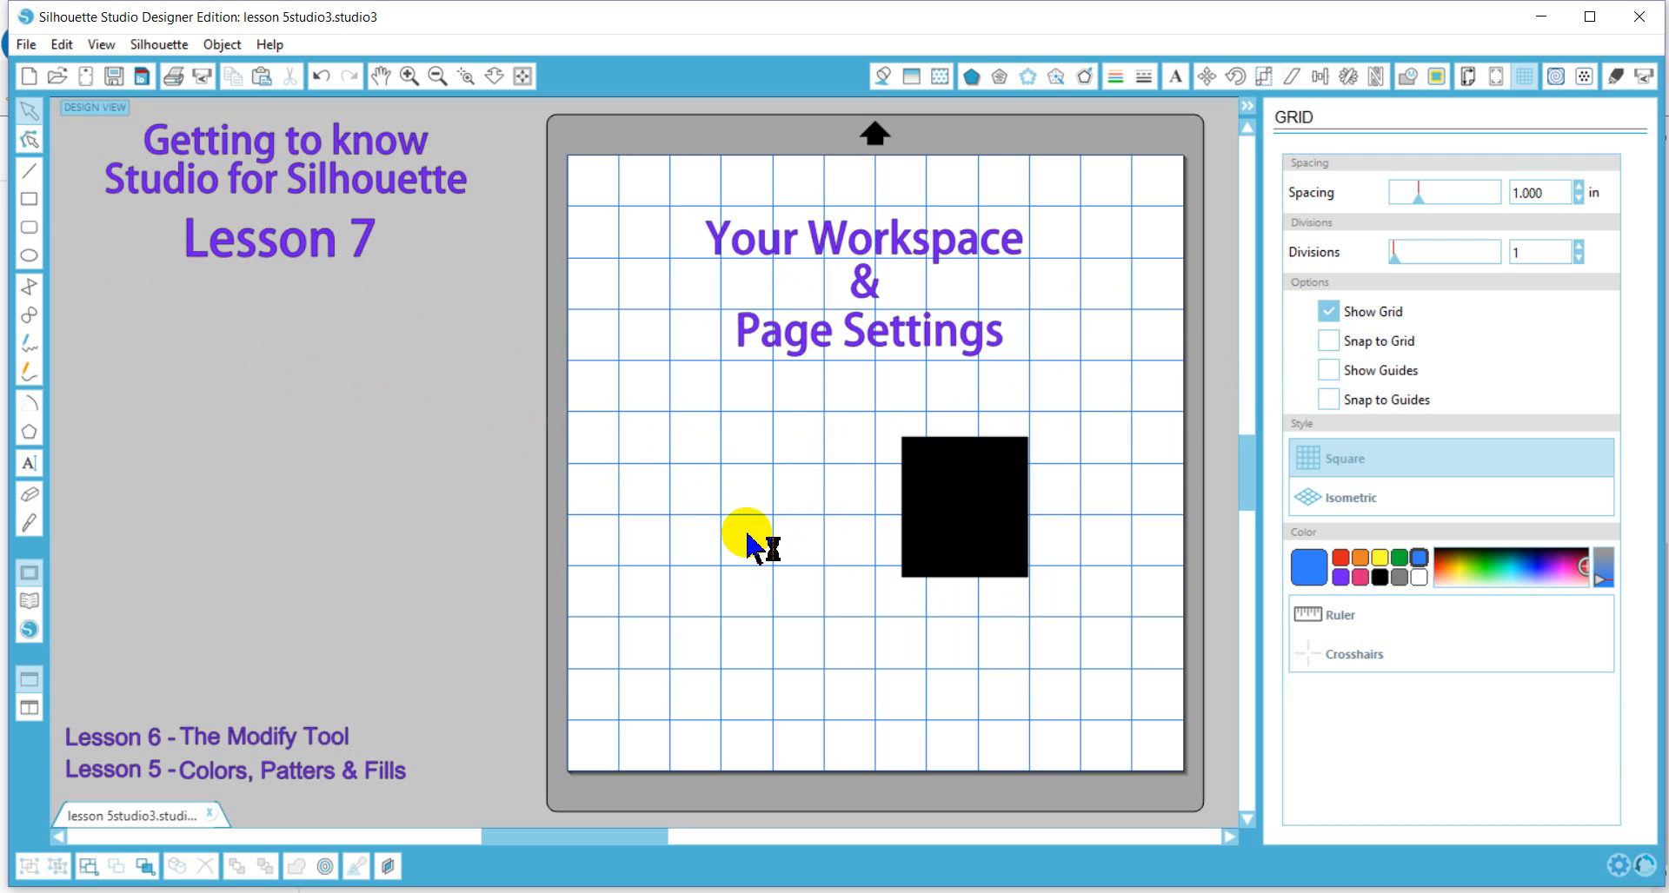
left_click_drag(741, 533, 807, 605)
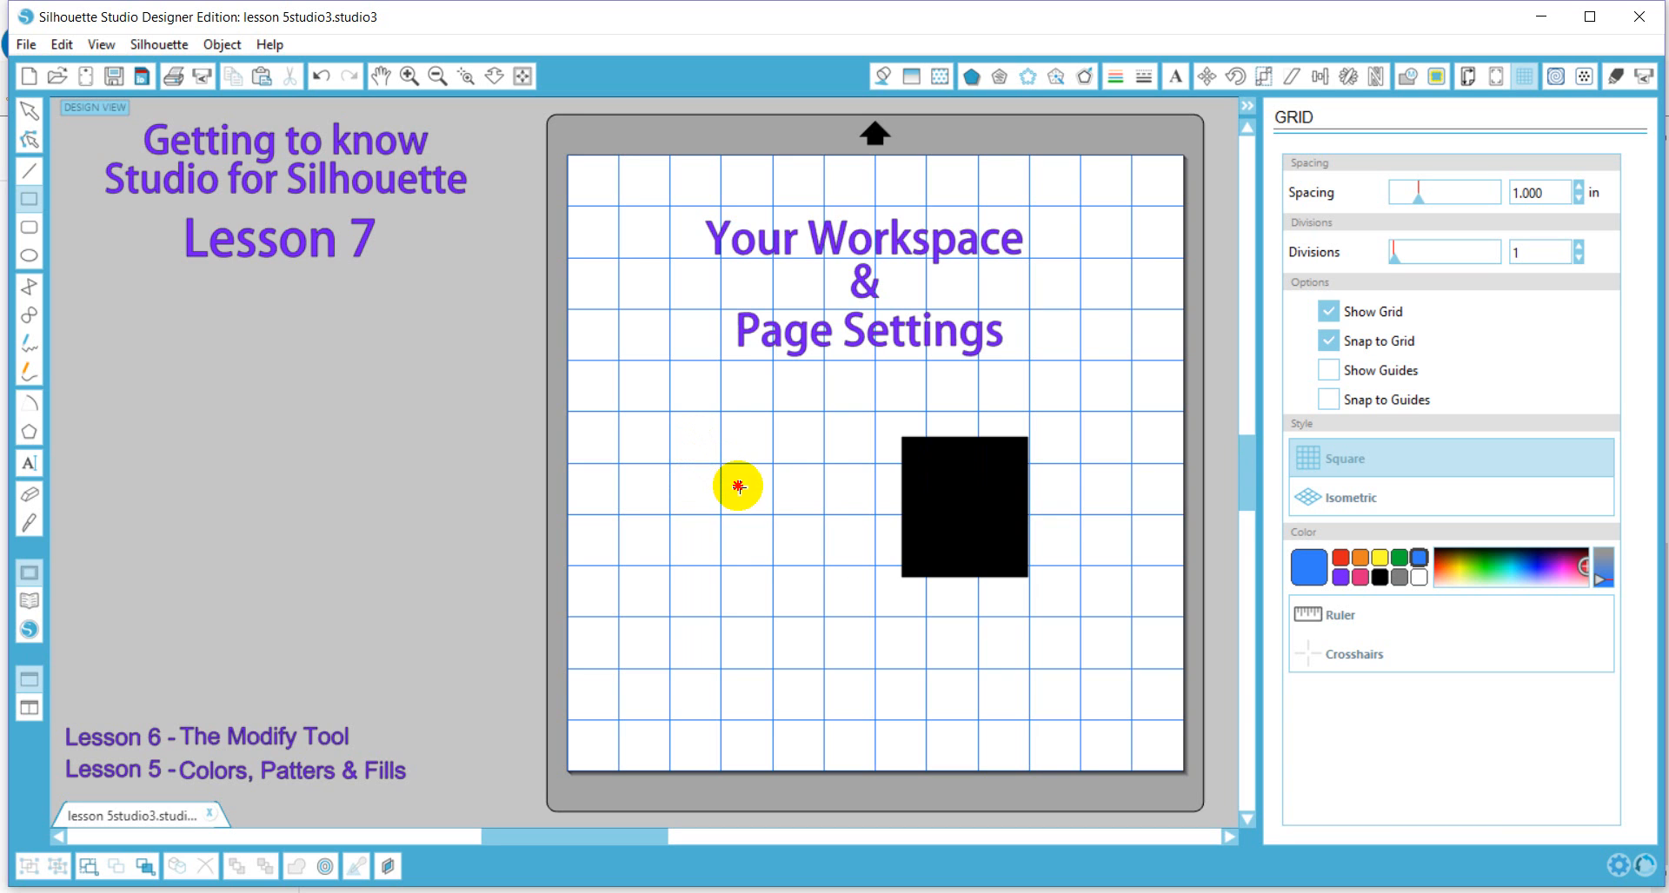
mouse_move(738, 487)
left_mouse_down()
mouse_move(803, 558)
mouse_move(827, 618)
mouse_move(854, 622)
left_mouse_up()
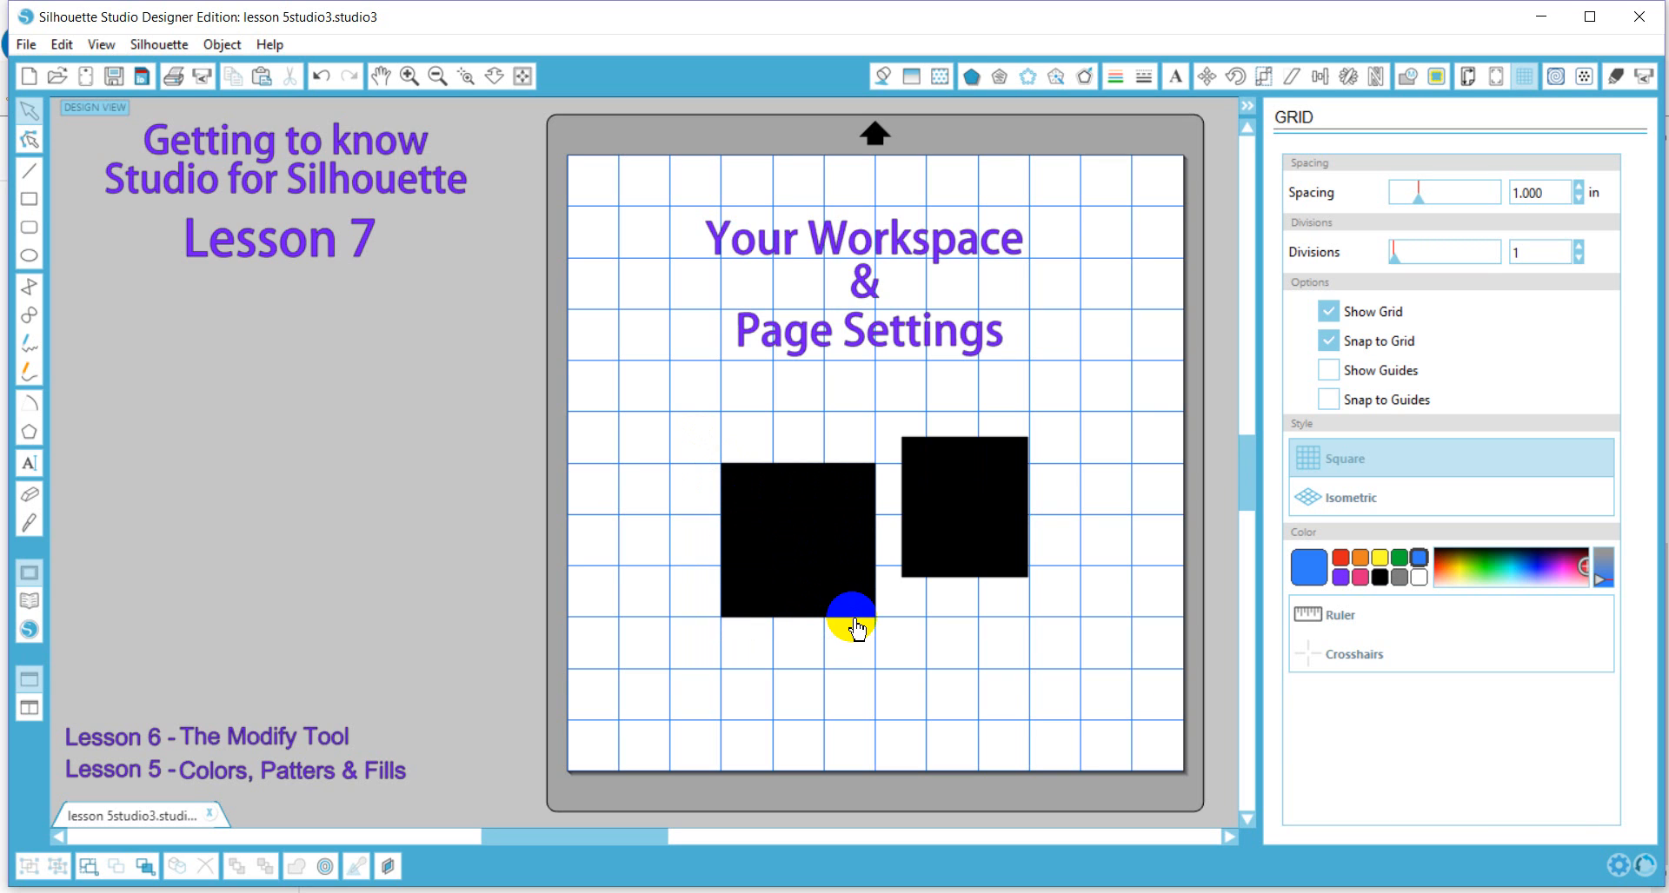
- Delete both black rectangles from the page
left_click(995, 461)
key("Delete")
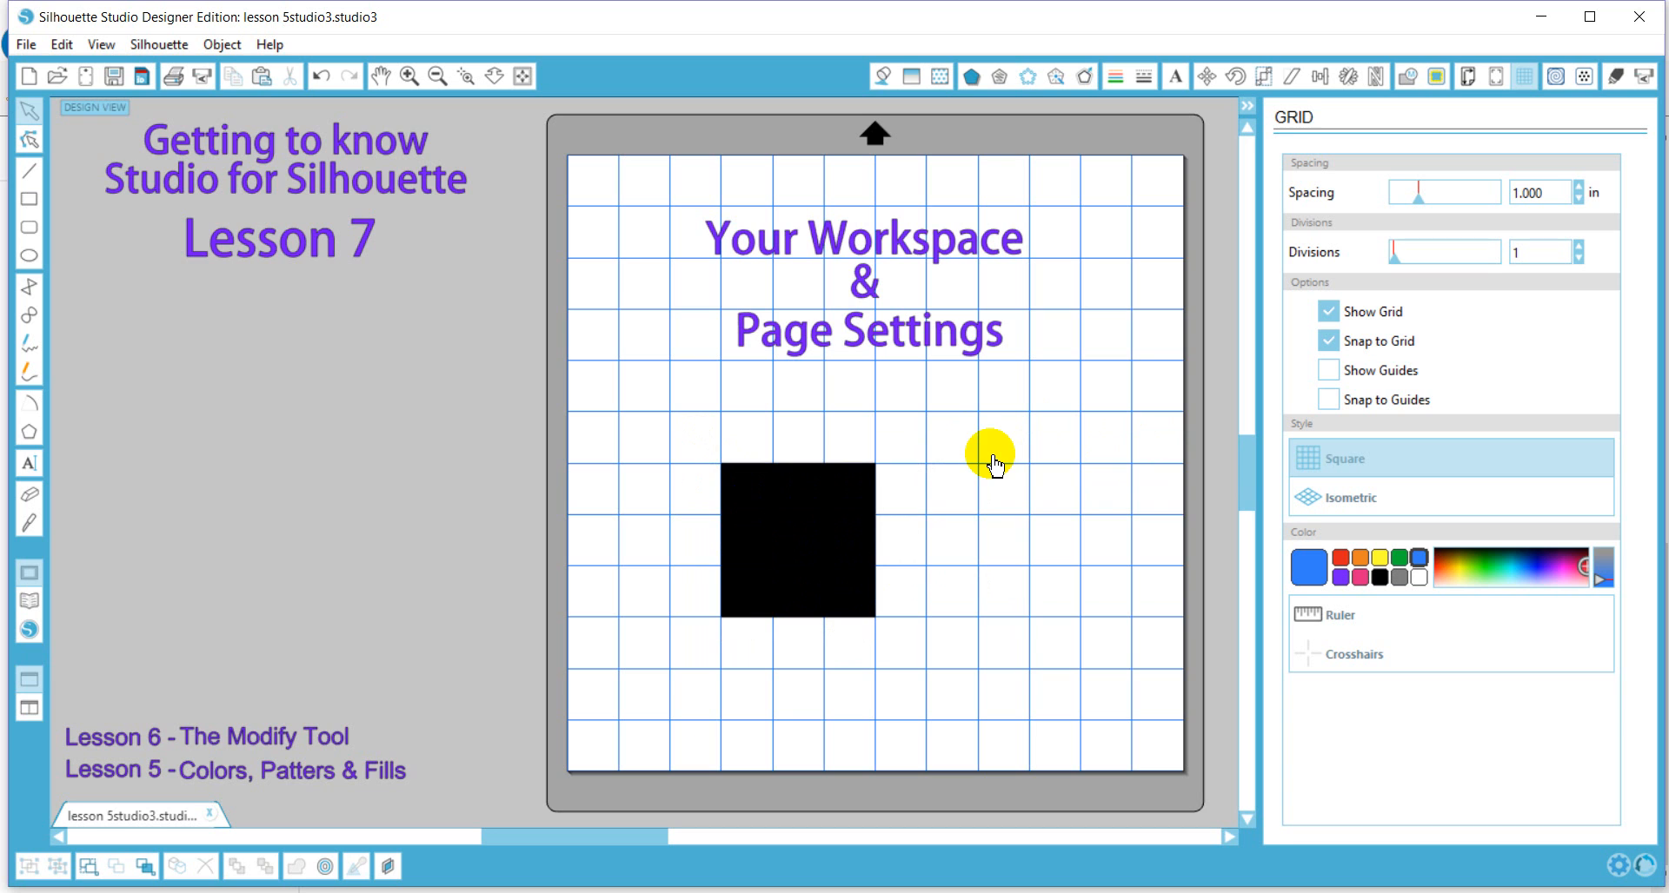
left_click(756, 584)
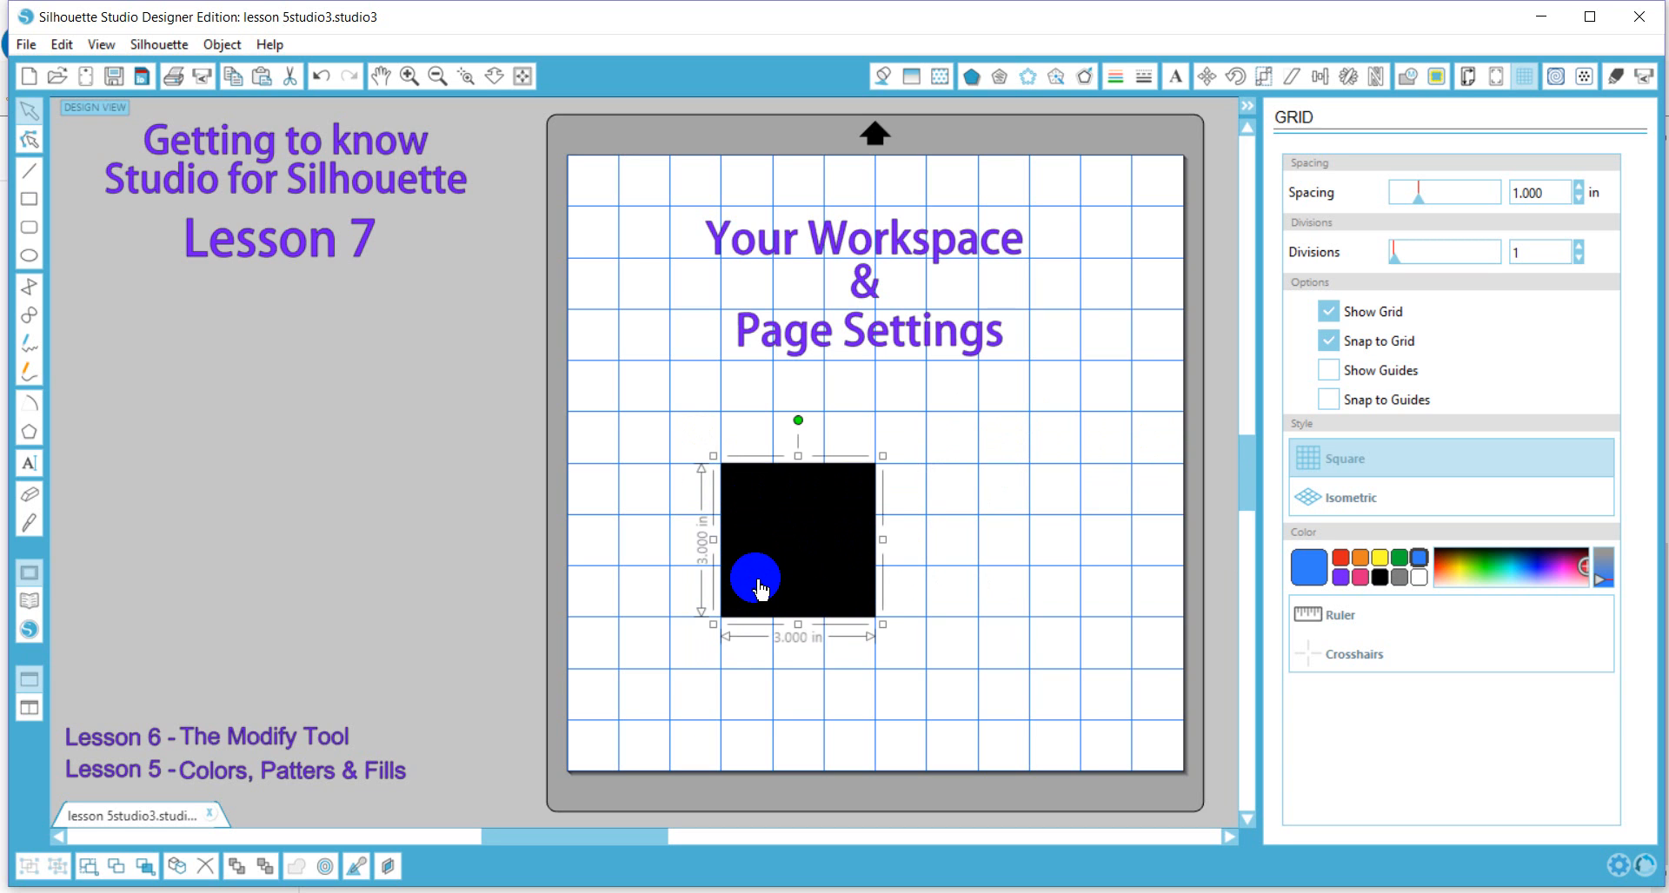
key("Delete")
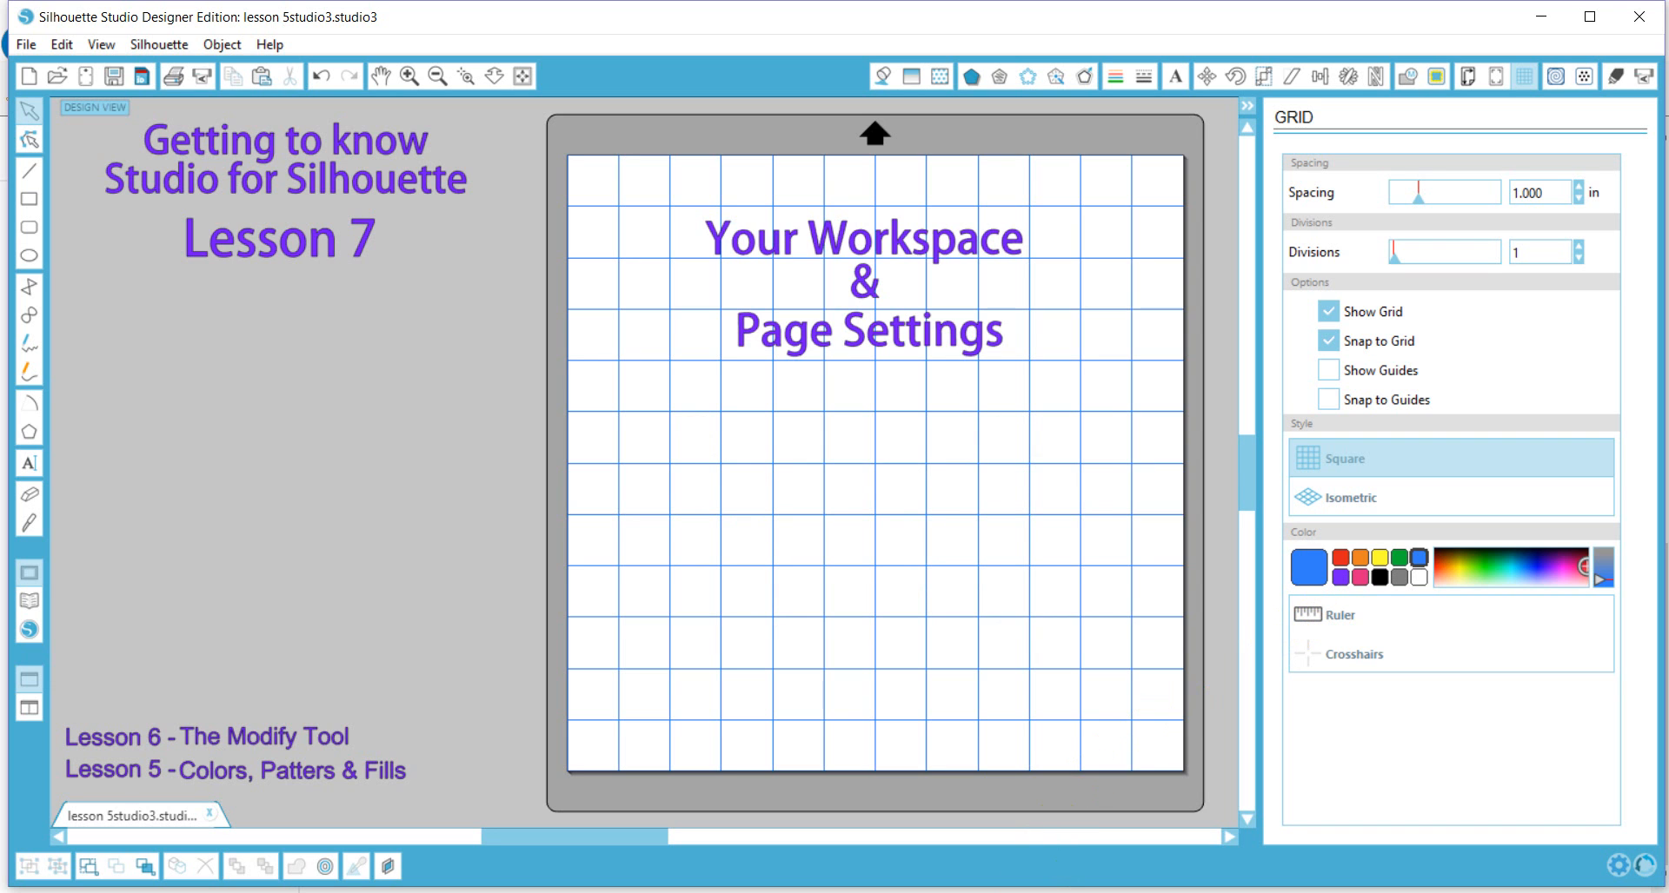
- Show the ruler and draw a 4 by 4 inch square near the middle of the page, snapped to the grid
left_click(1314, 618)
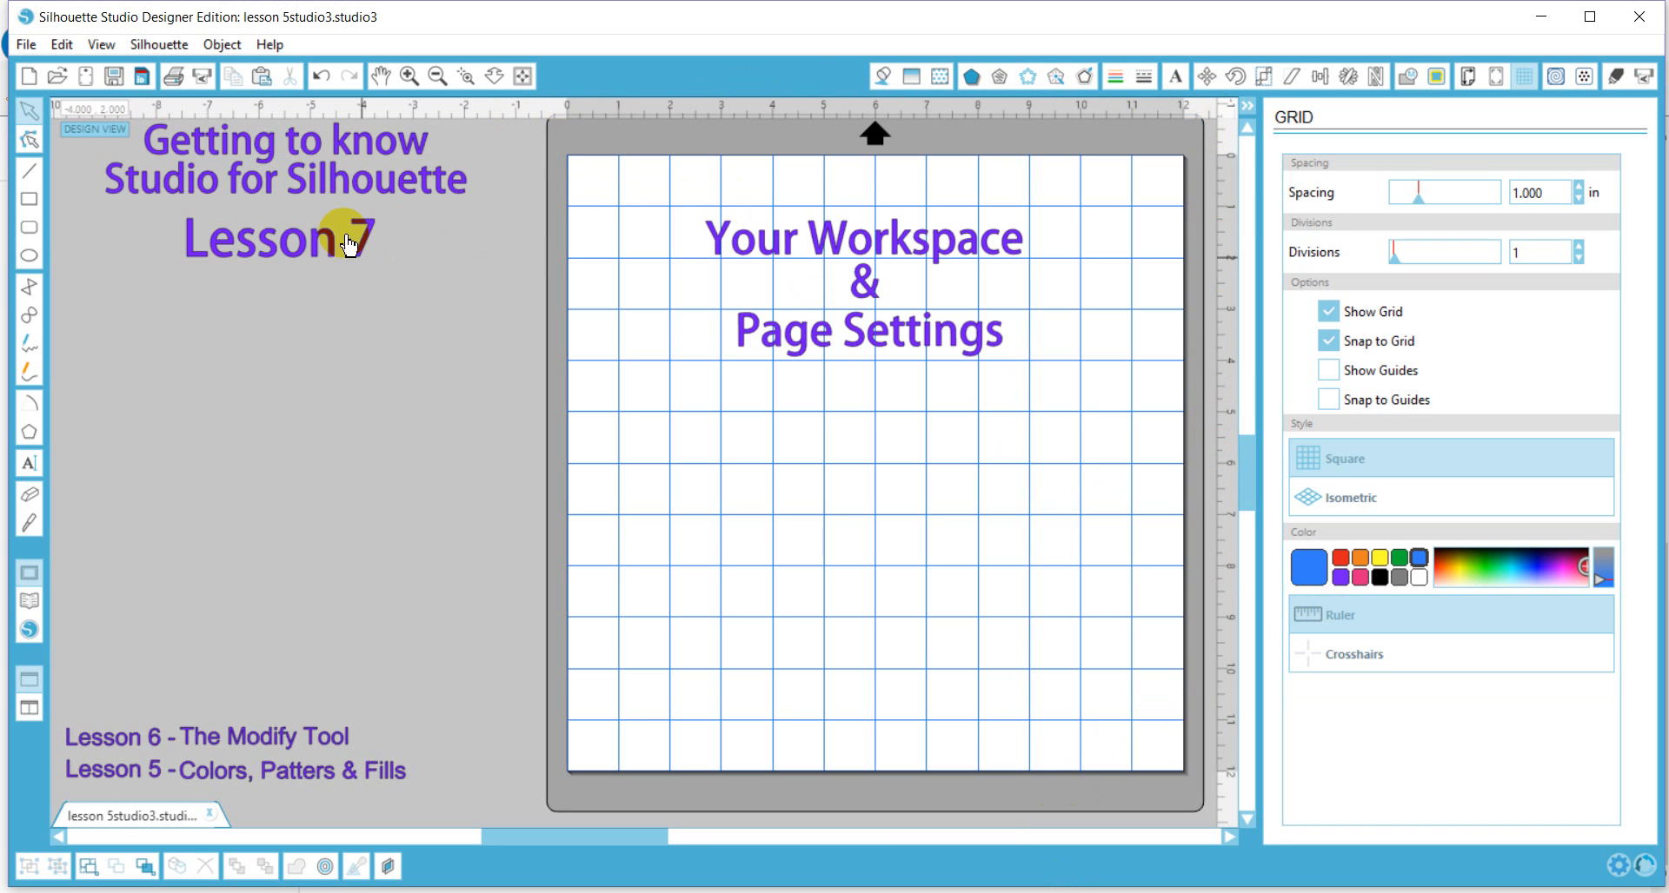
left_click(29, 199)
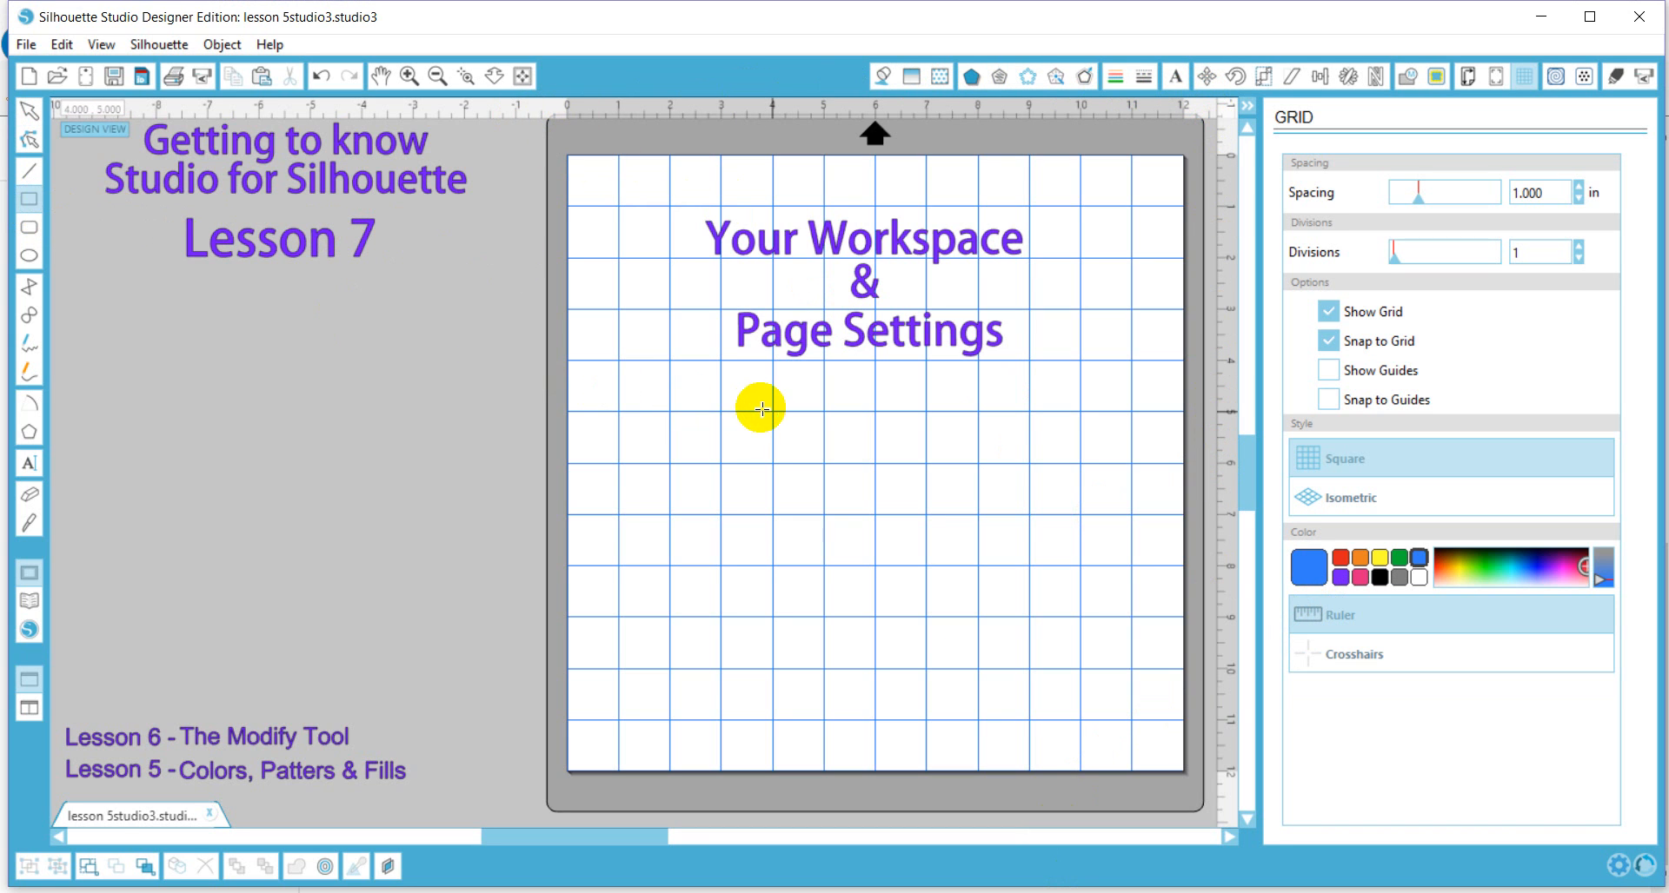
left_click_drag(764, 410, 957, 644)
- Move the square to 1 inch from the page's left edge, and lower it to 6 inches below the page's top edge
left_click(901, 569)
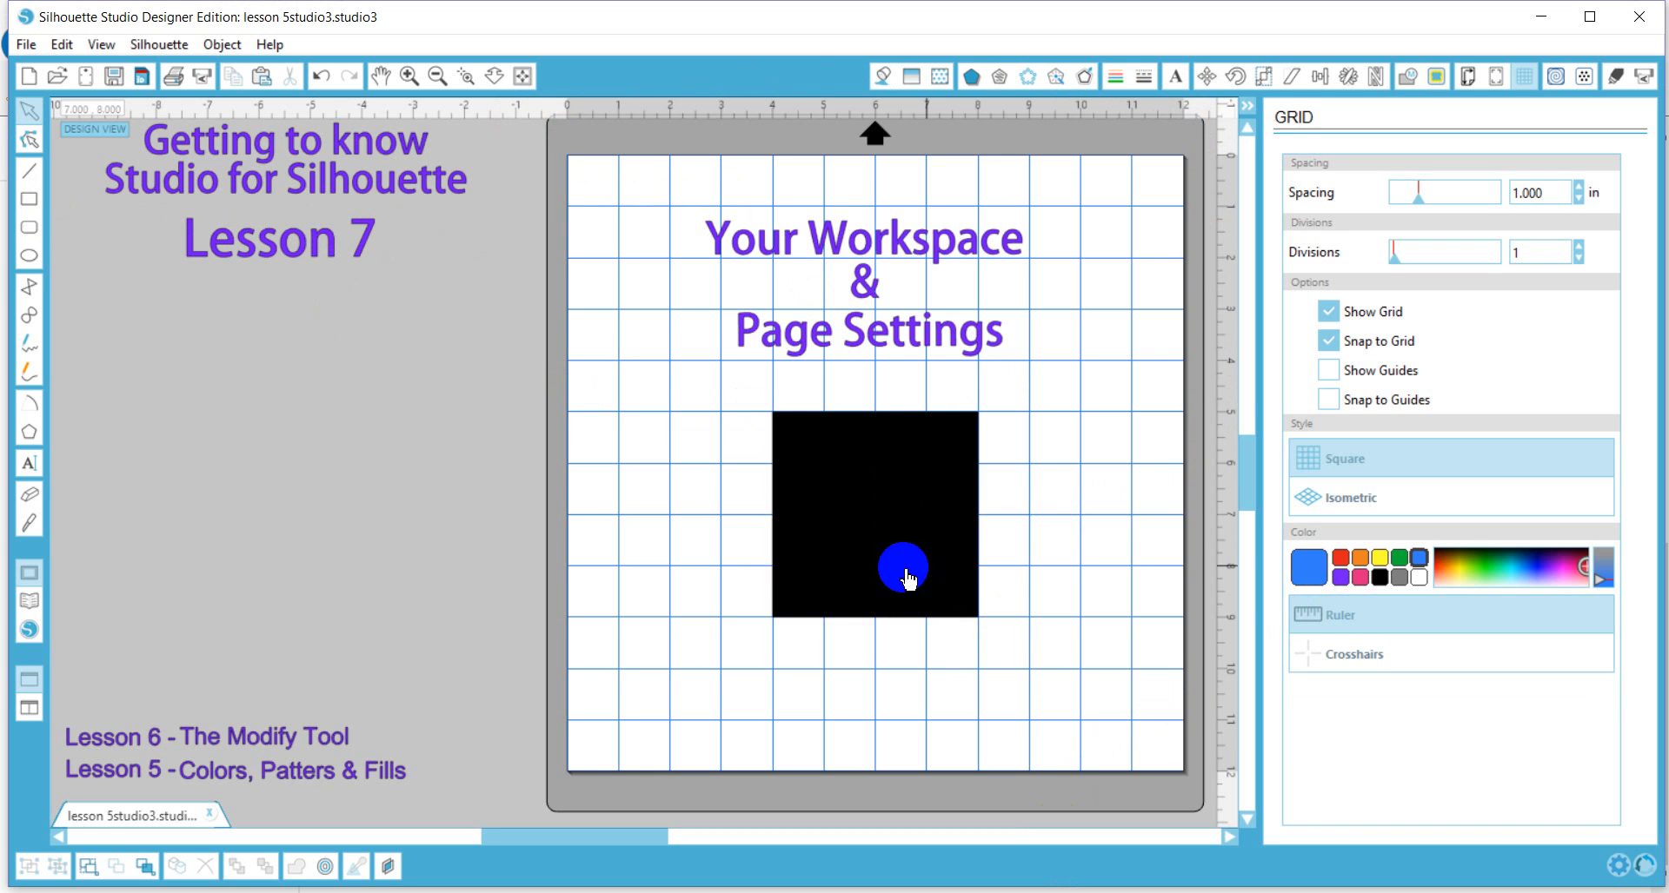
left_click_drag(904, 564, 735, 536)
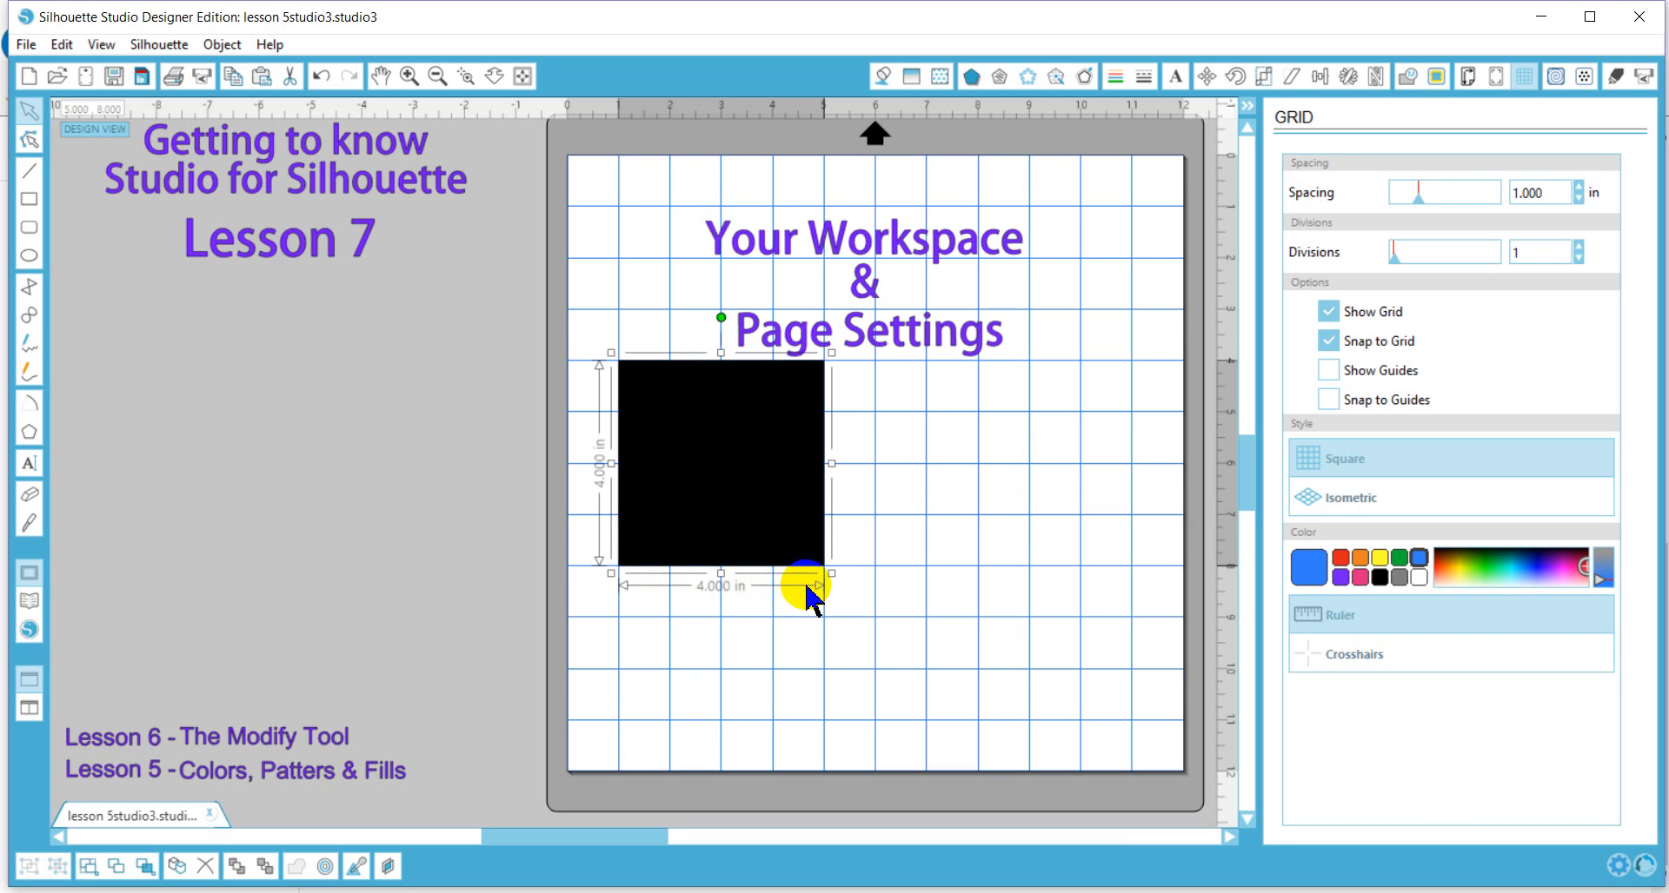
left_click(841, 589)
left_click(776, 536)
left_click_drag(773, 530, 793, 634)
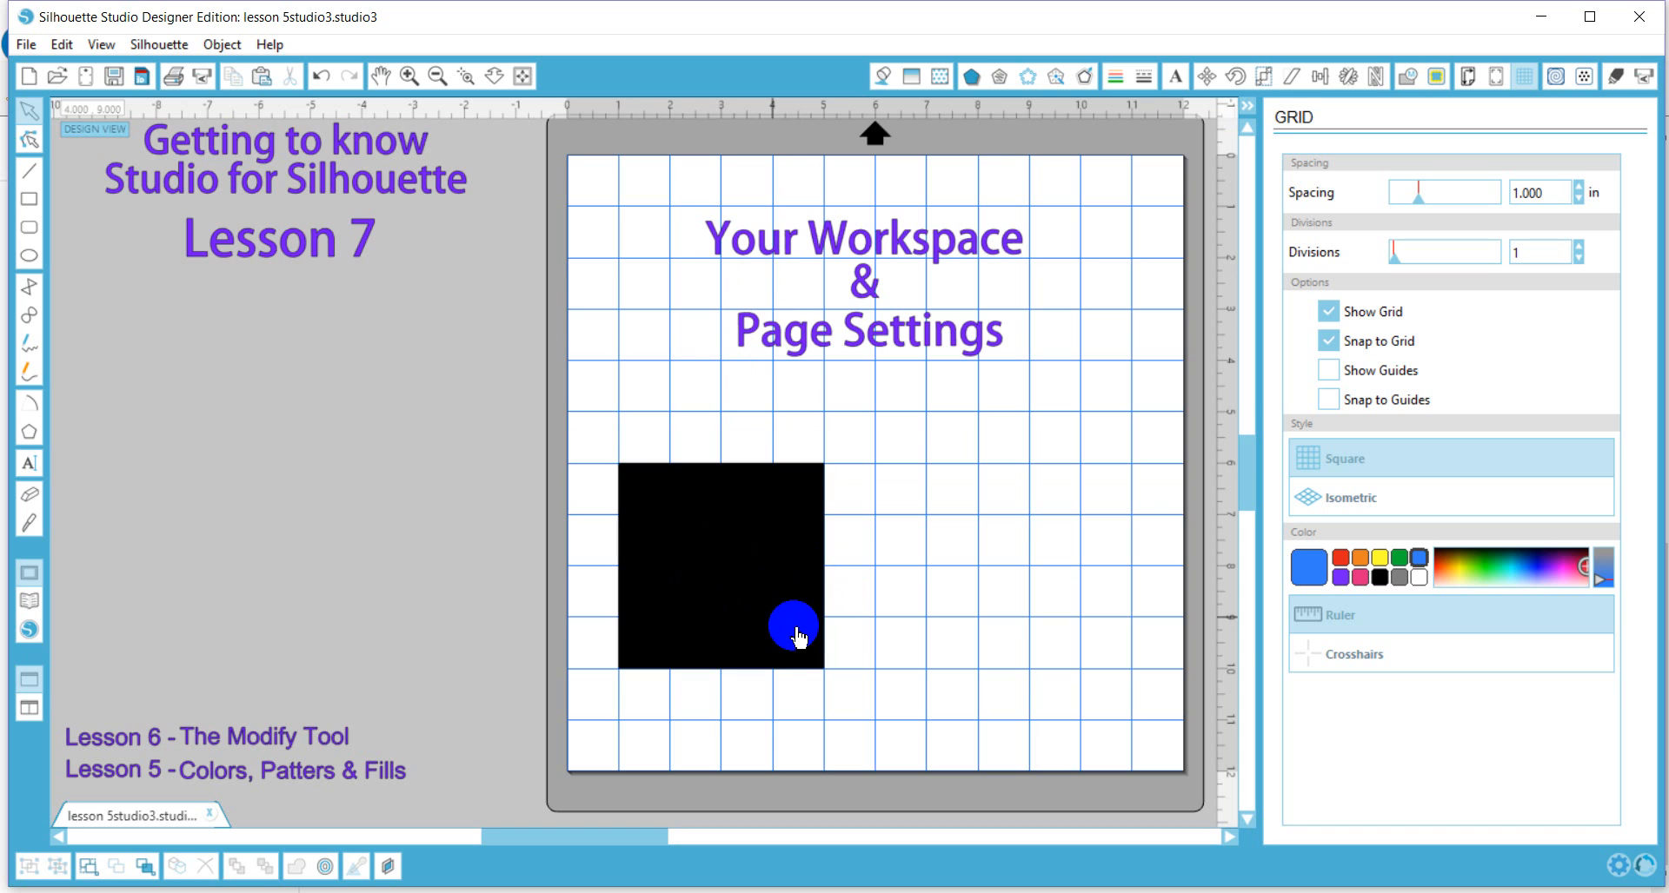
- Turn on the crosshairs and the display of guides
left_click(1316, 661)
left_click(1306, 665)
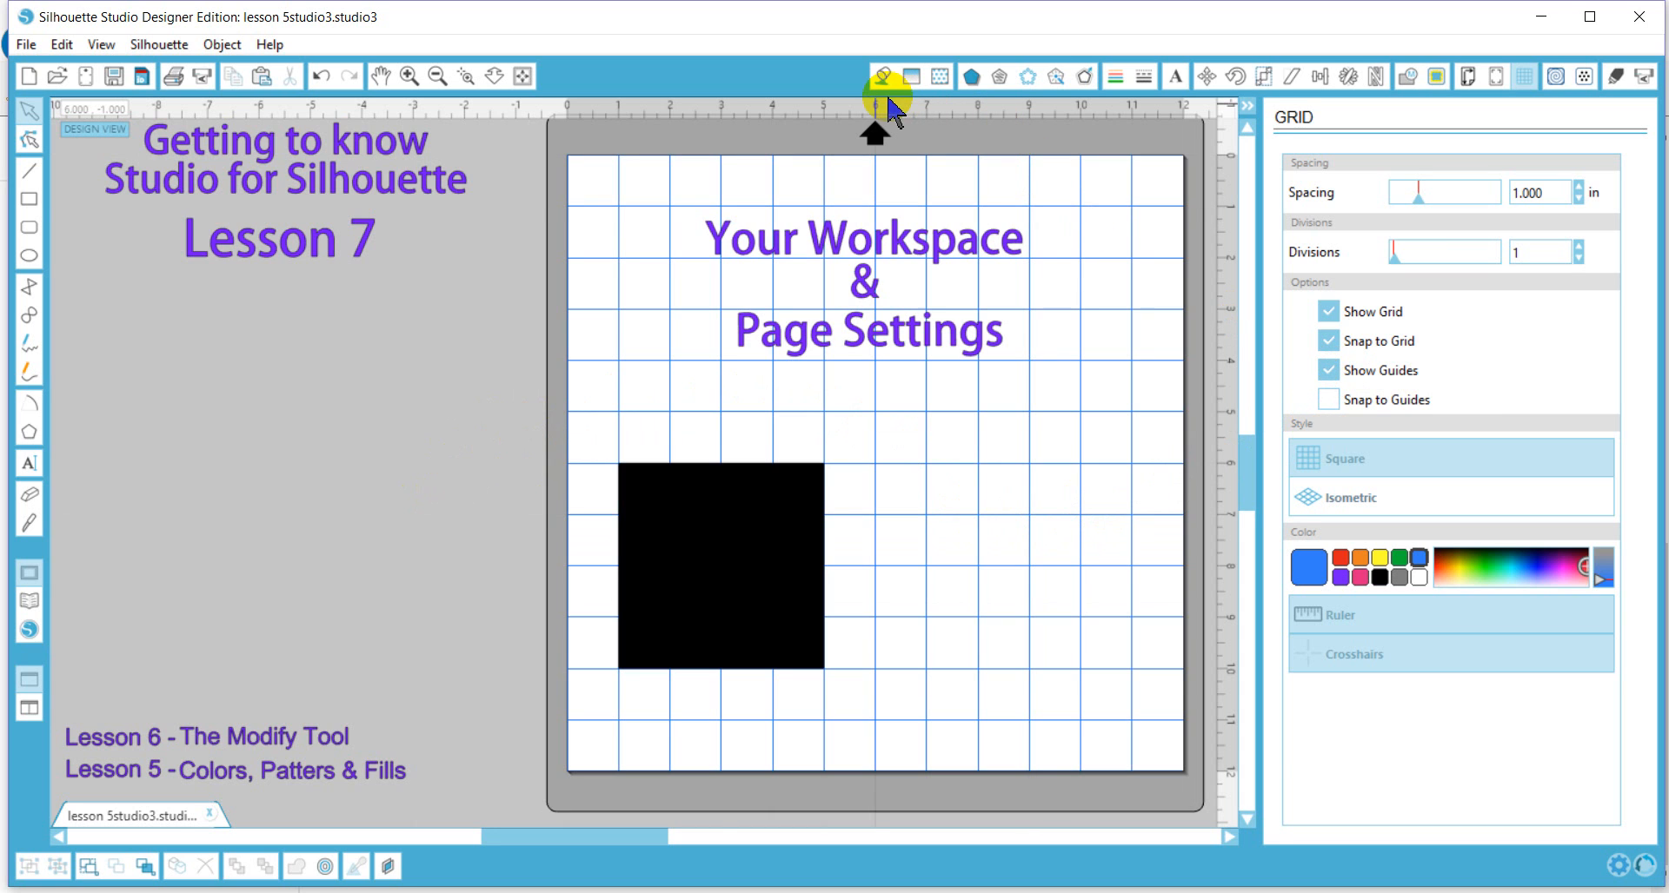
- Add a horizontal guide at Y 4.500 and a vertical guide at X 5.562 from the rulers
left_click(622, 103)
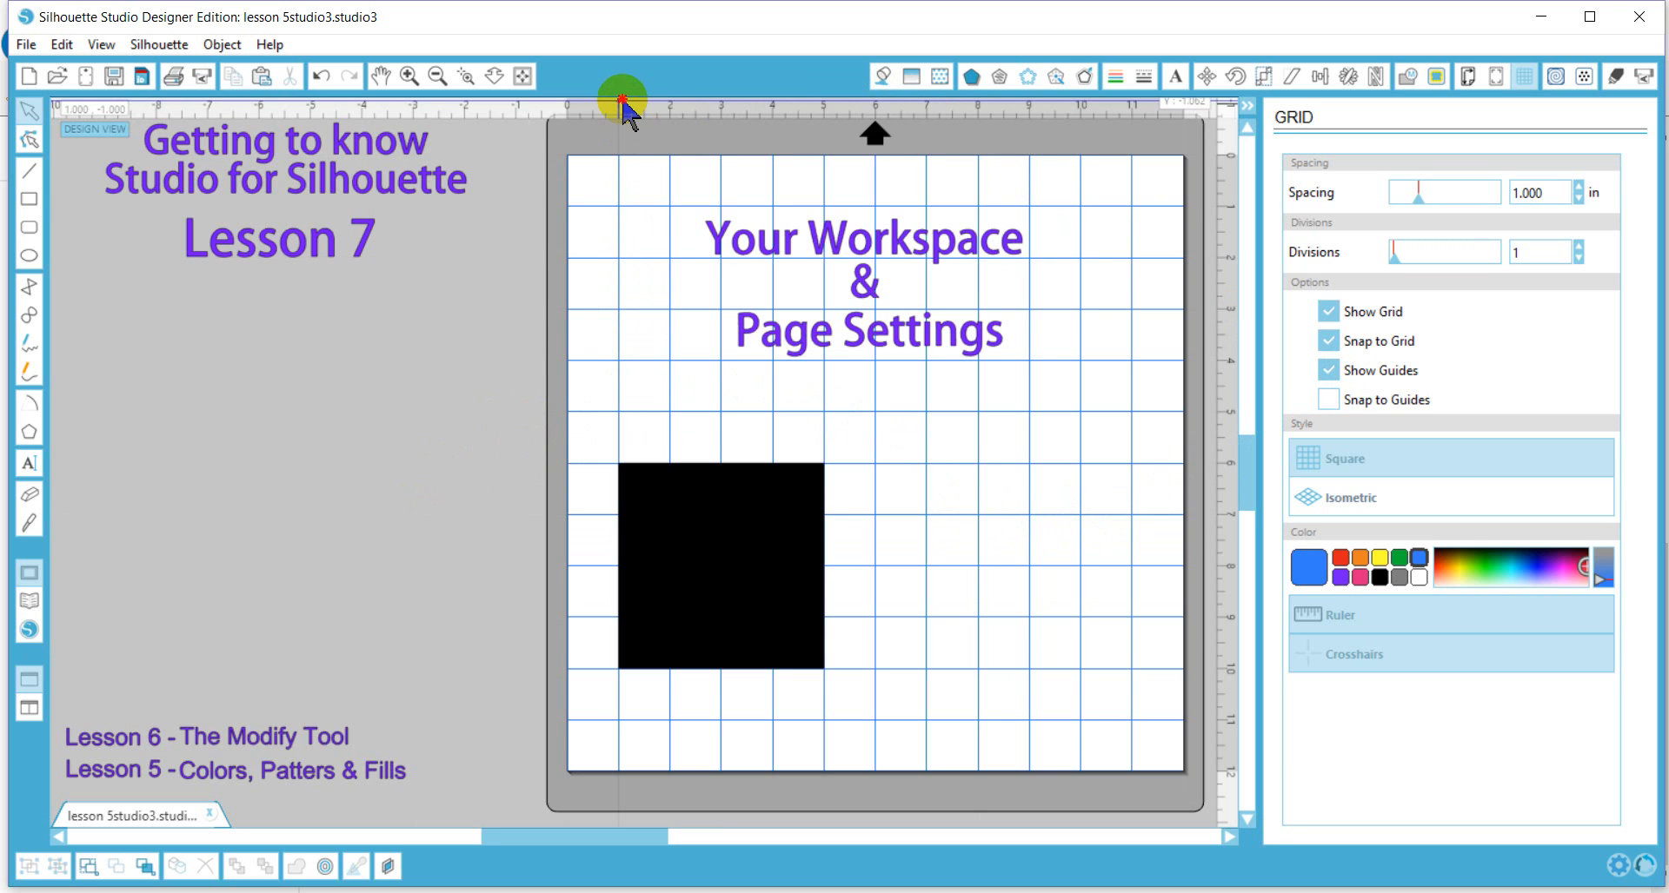
left_click_drag(622, 103, 657, 386)
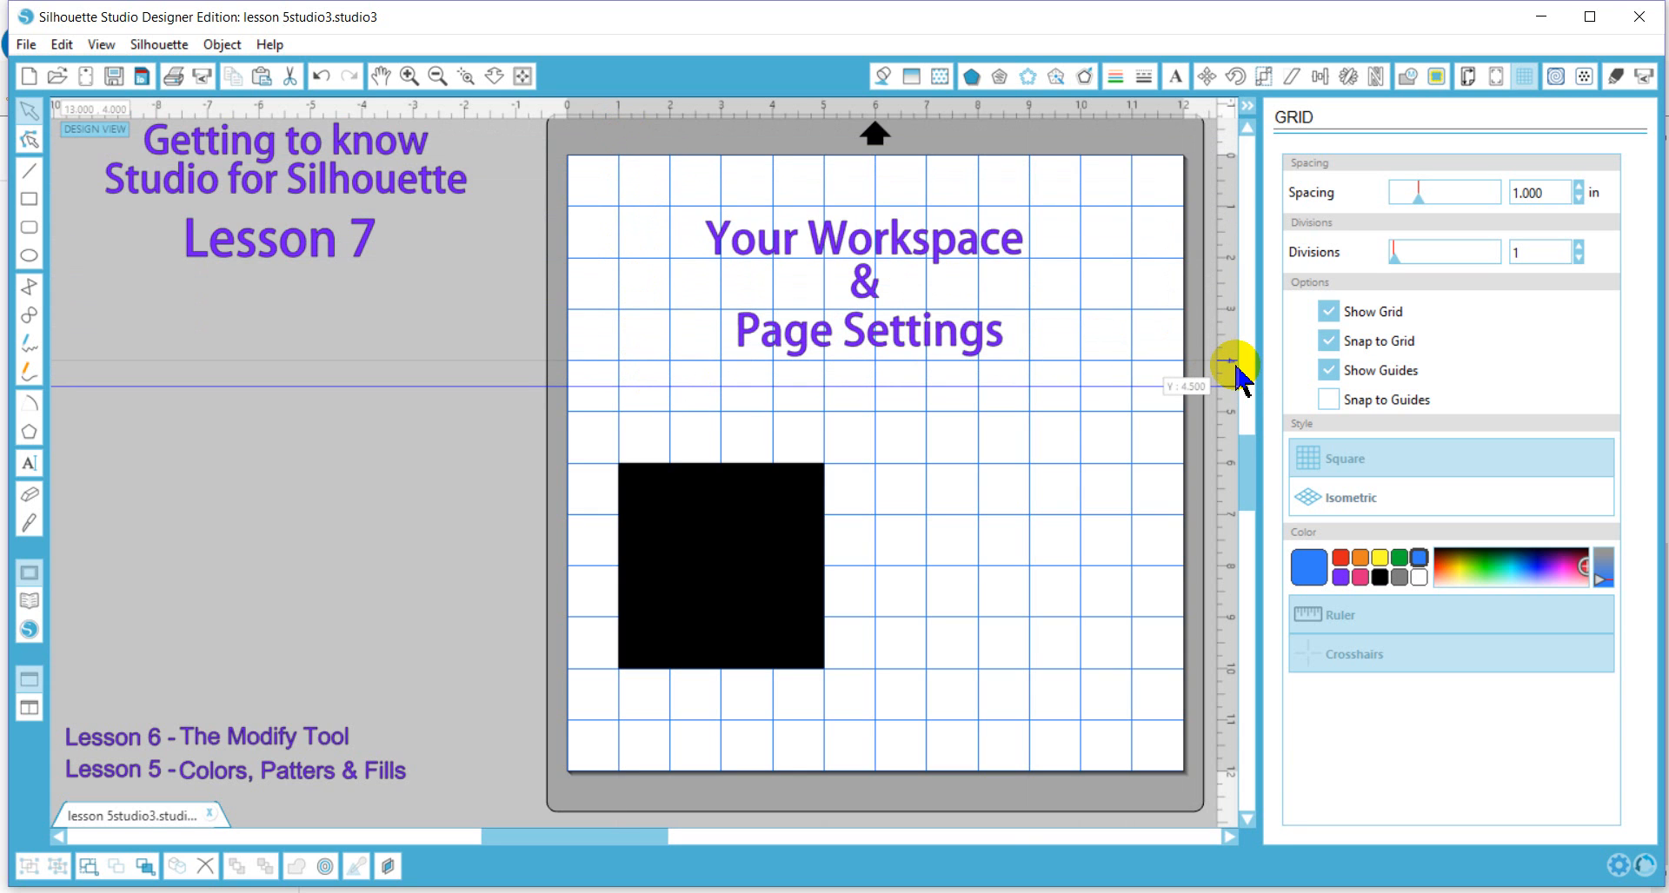
left_click_drag(1233, 365, 857, 349)
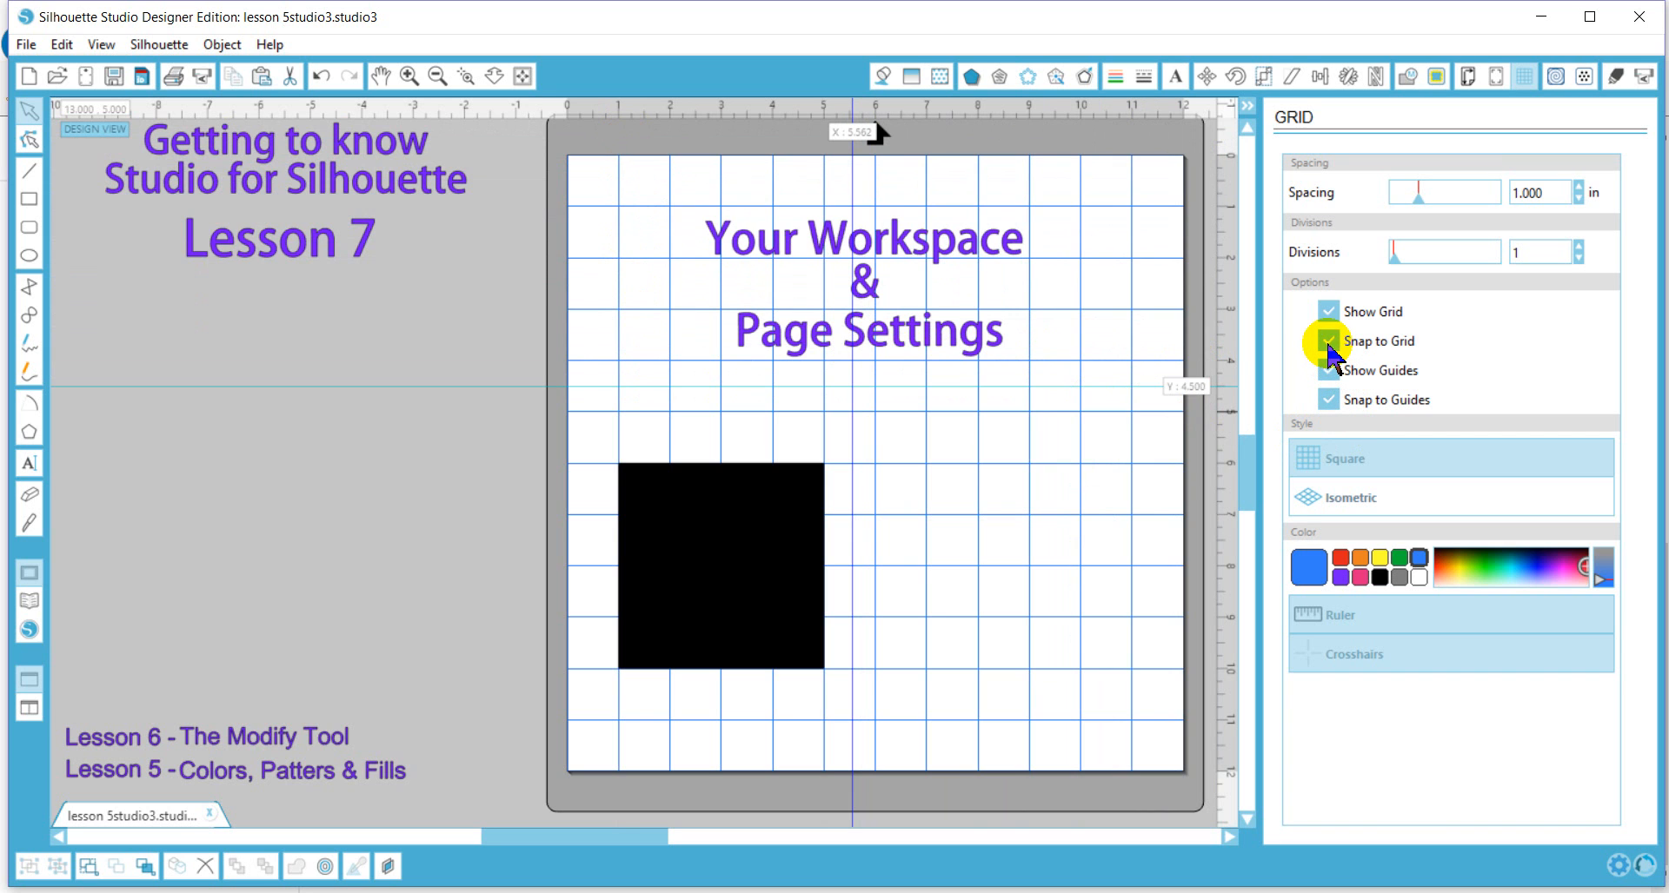
- Snap the square's upper-left corner to the guide intersection with Snap to Guides on and Snap to Grid off, and delete the square
left_click(784, 551)
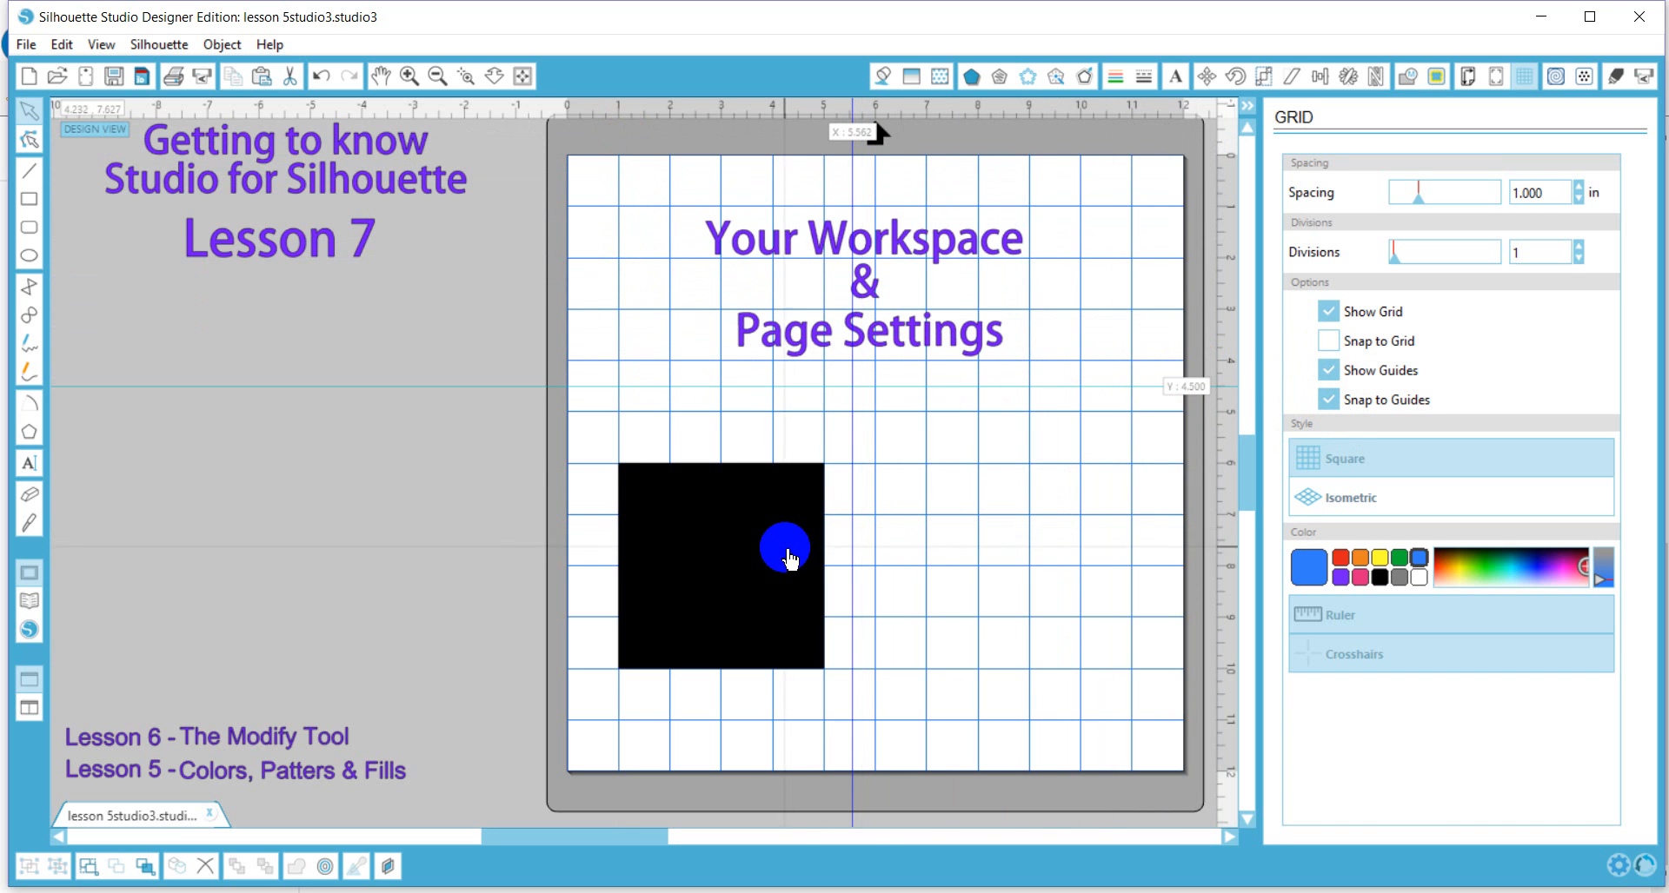
left_click_drag(785, 551, 1018, 473)
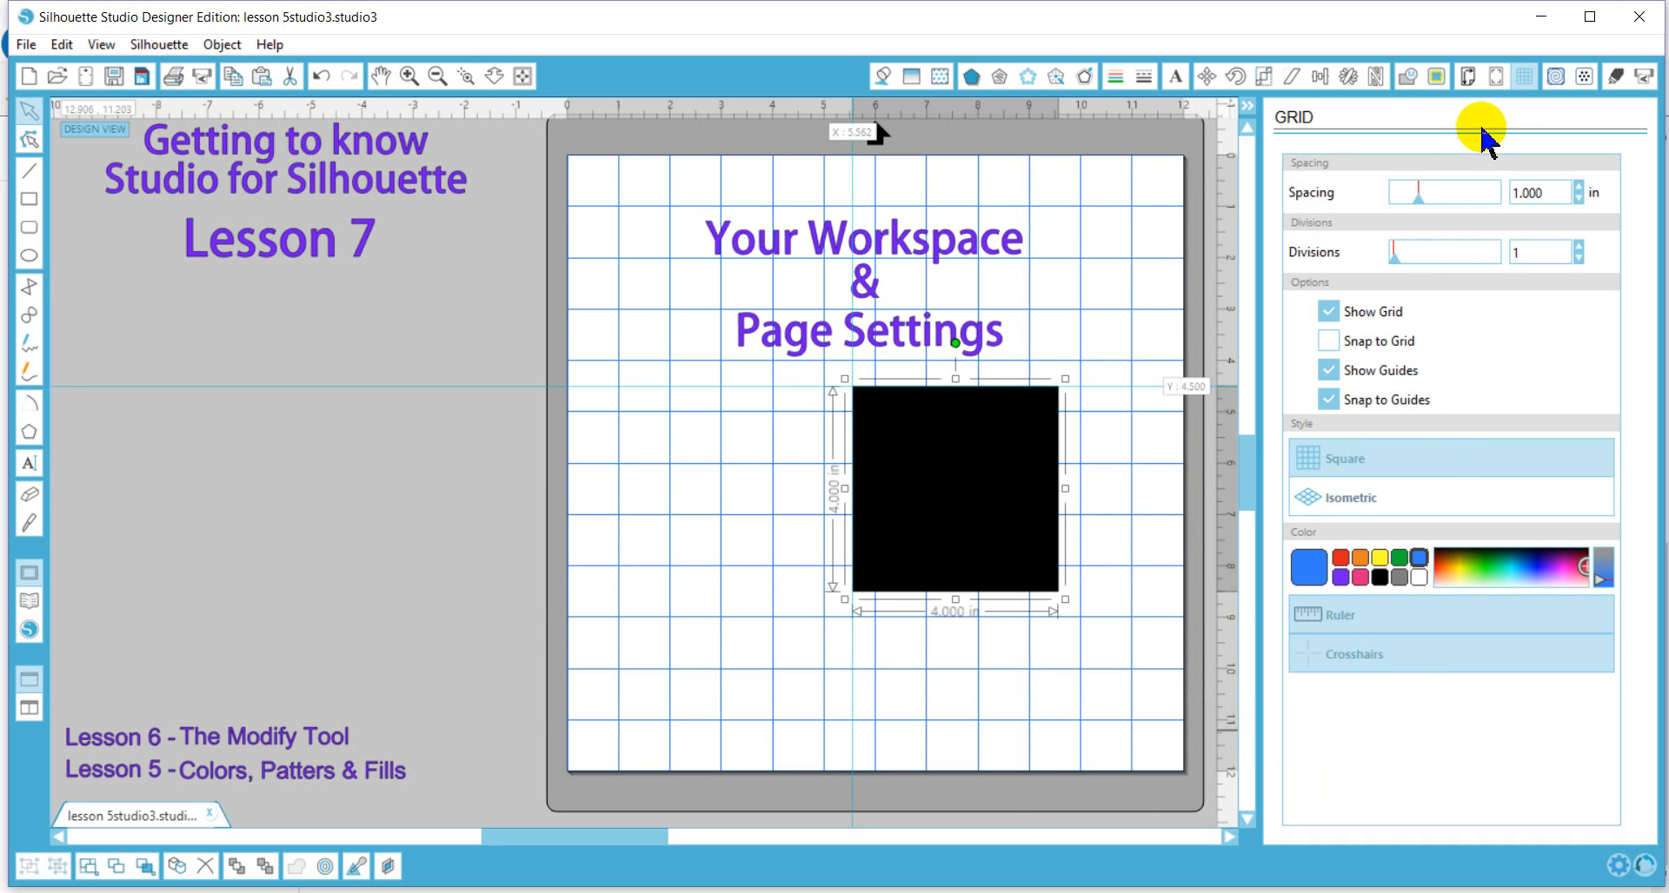
left_click_drag(1019, 428, 1021, 430)
key("Delete")
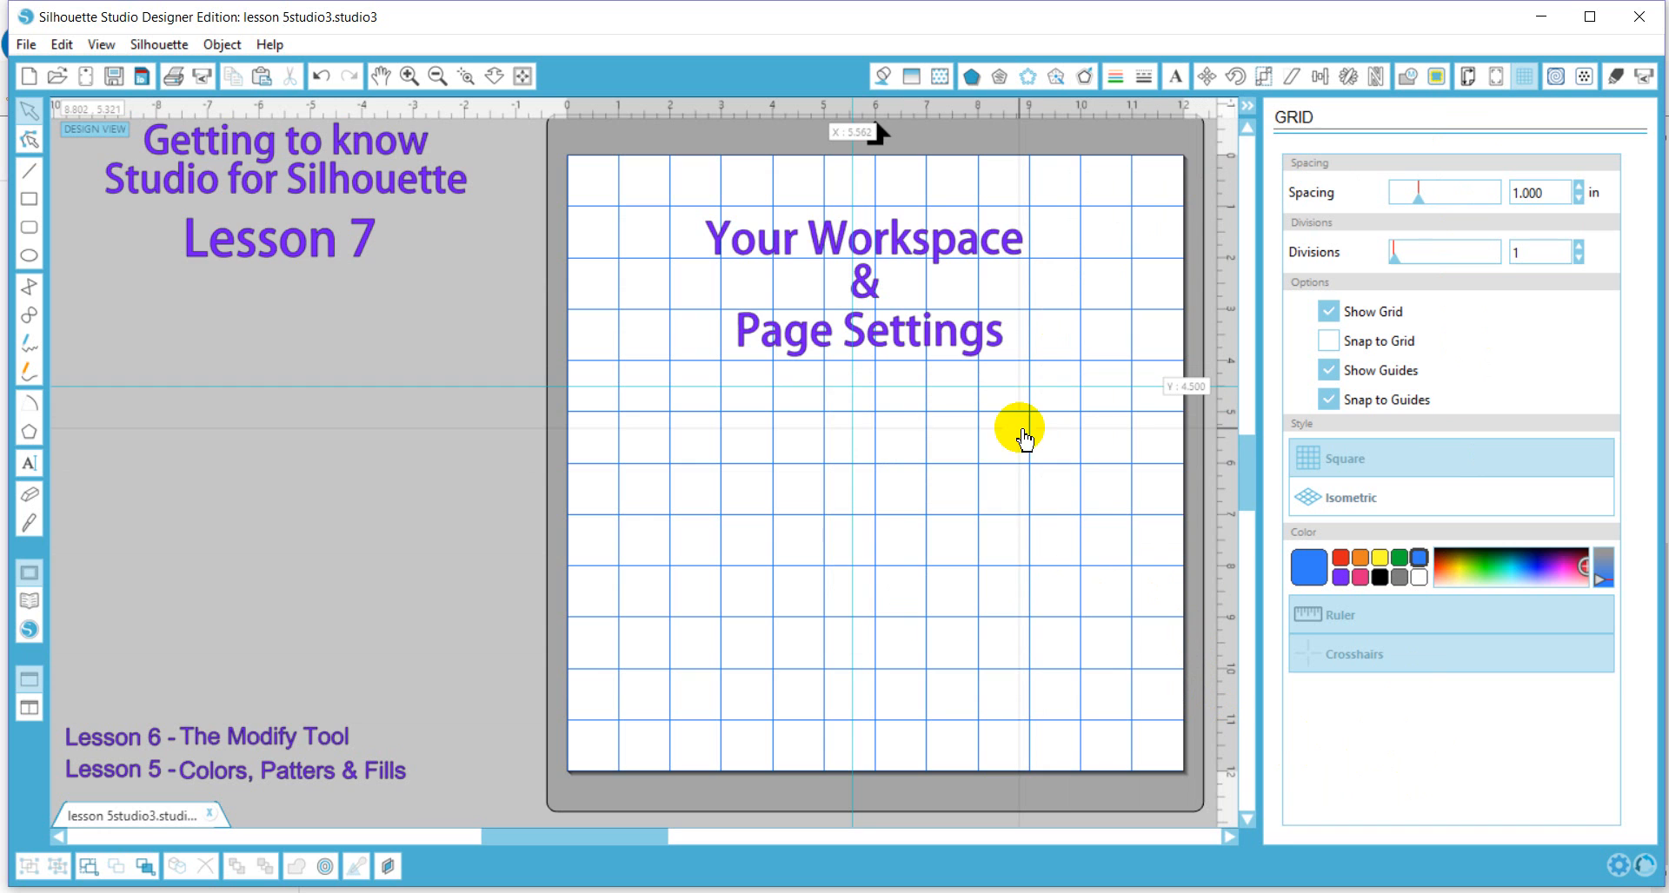
- Open the design page settings and set the cutting mat first to Portrait 8 x 12 in, and after that to None
left_click(1468, 77)
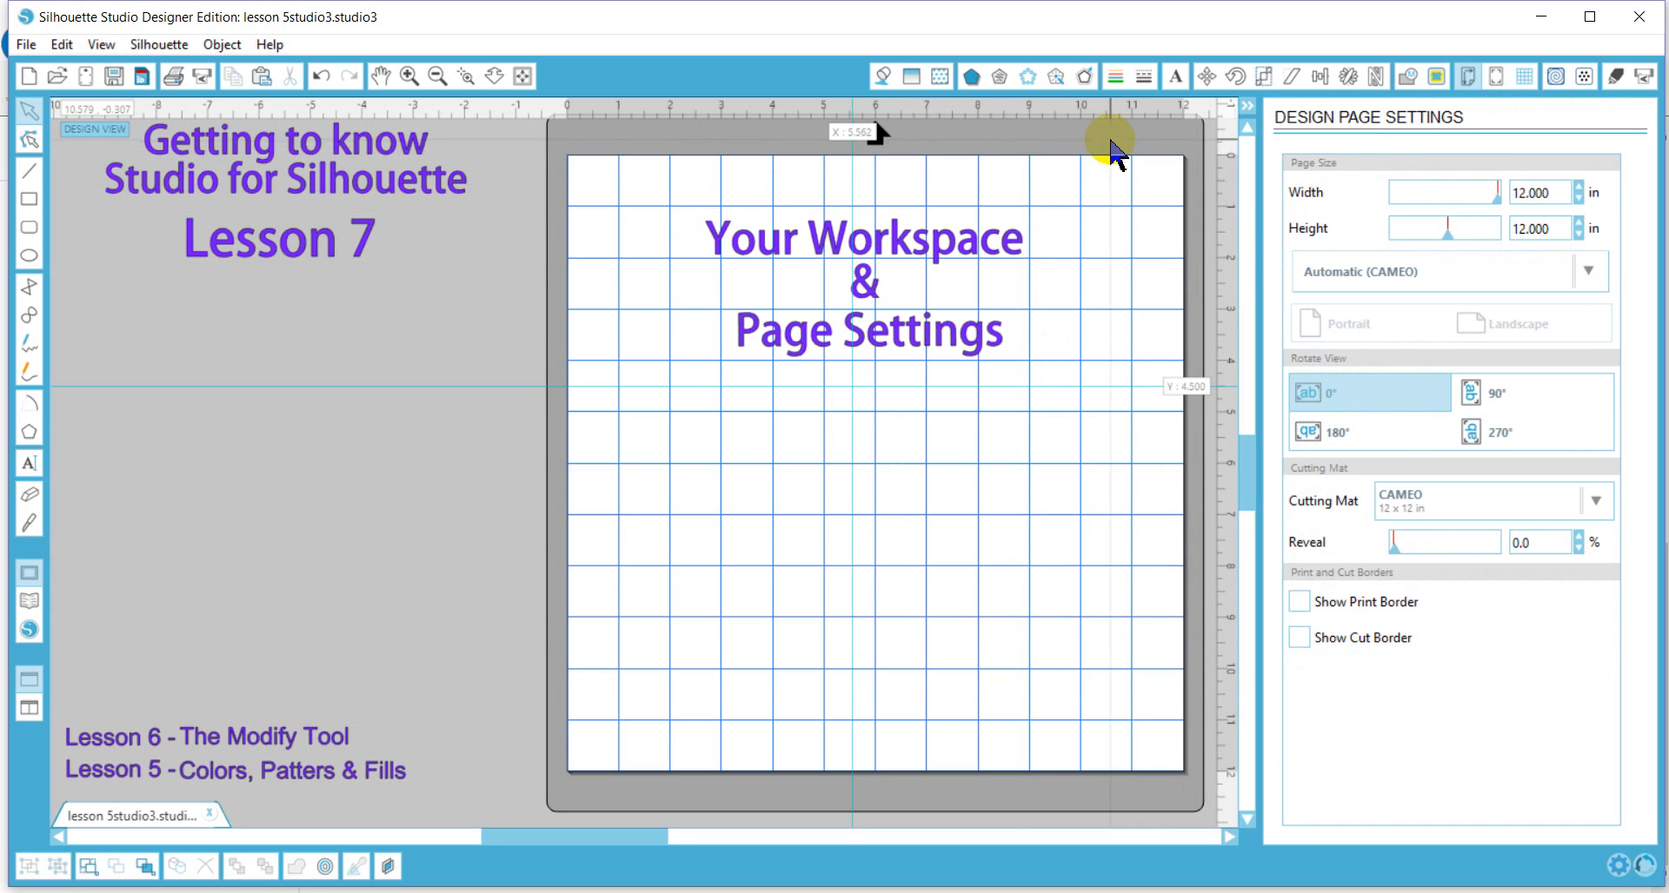
left_click(1595, 502)
left_click(1456, 593)
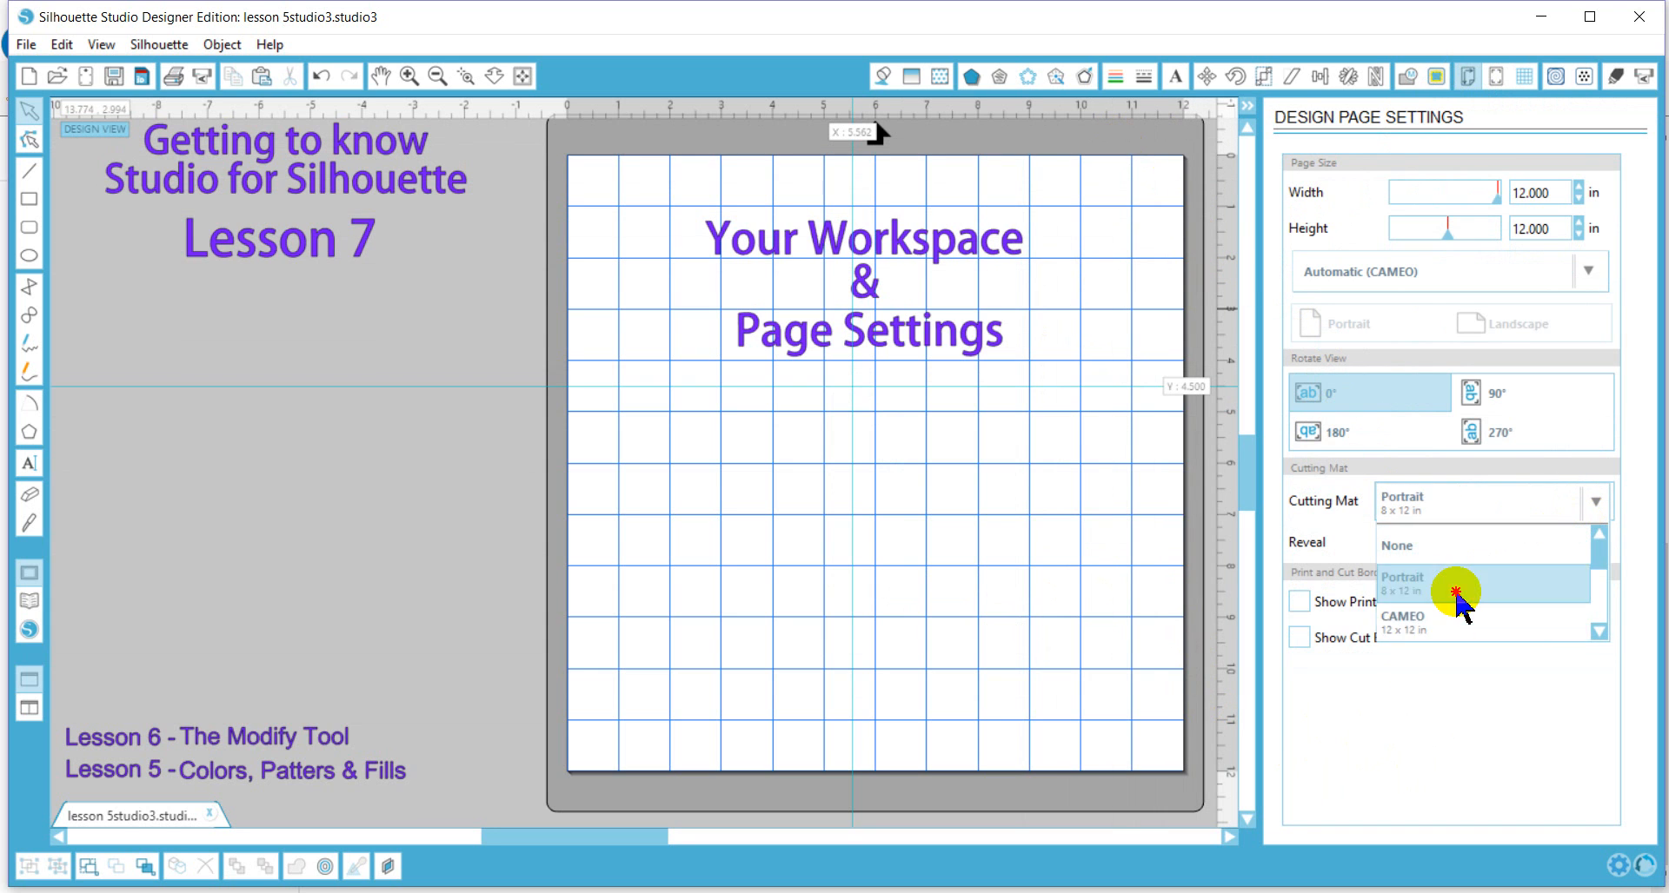
left_click(1597, 509)
mouse_move(1601, 558)
left_mouse_down()
mouse_move(1604, 601)
mouse_move(1599, 559)
left_mouse_up()
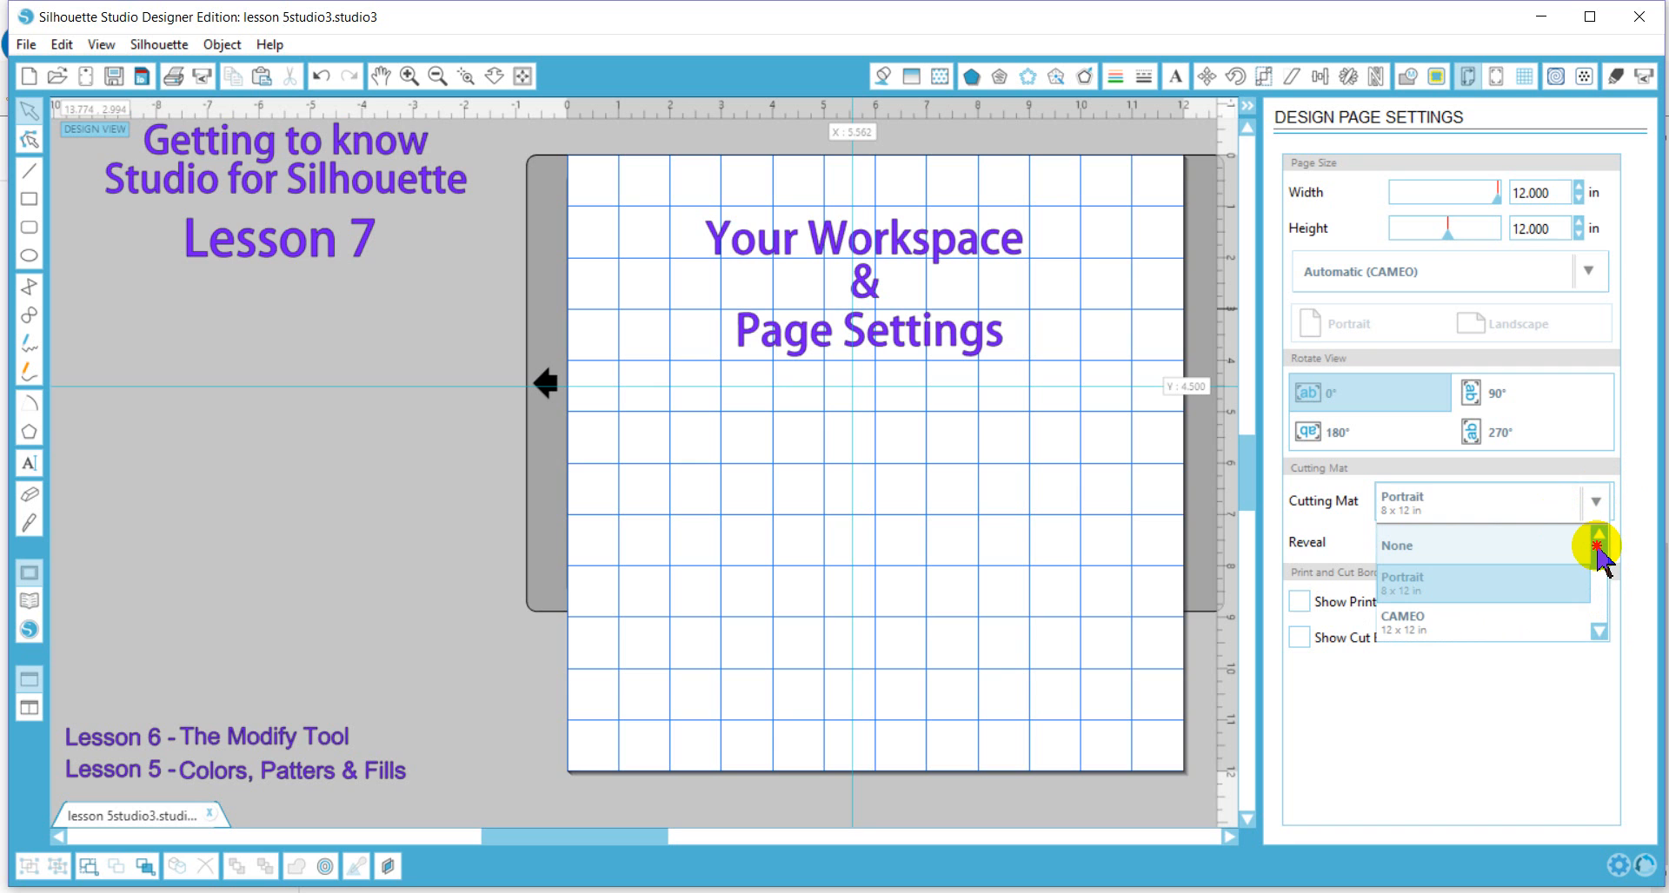
left_click(1494, 545)
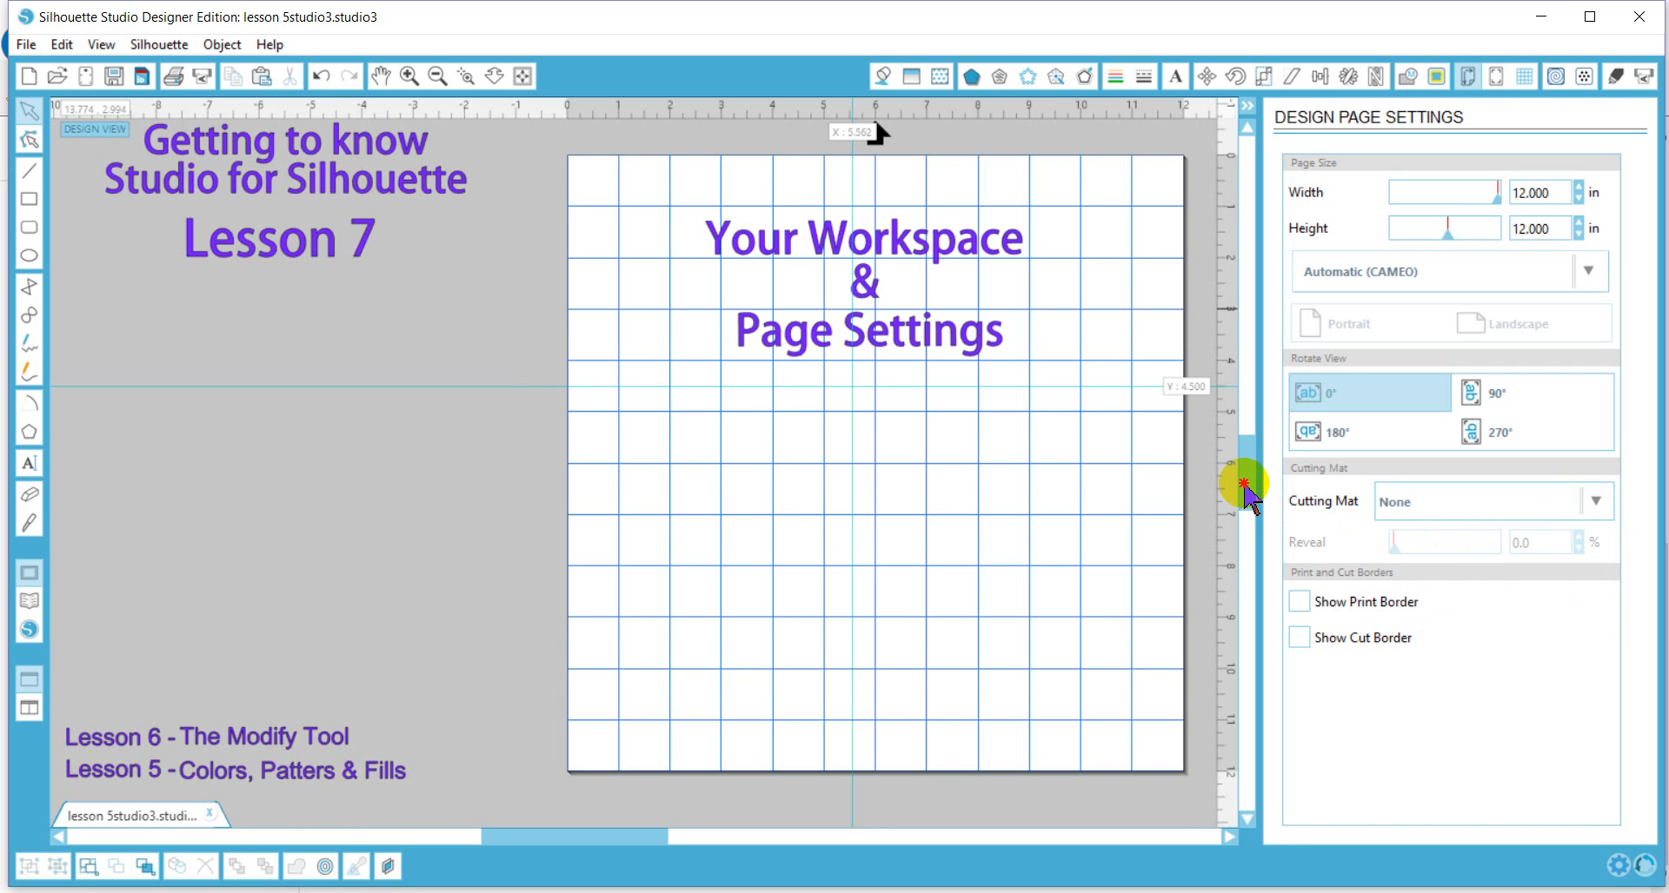
- Rotate the page view to 90° and to 180°, returning it to 0° after each rotation
left_click_drag(1243, 485, 1244, 468)
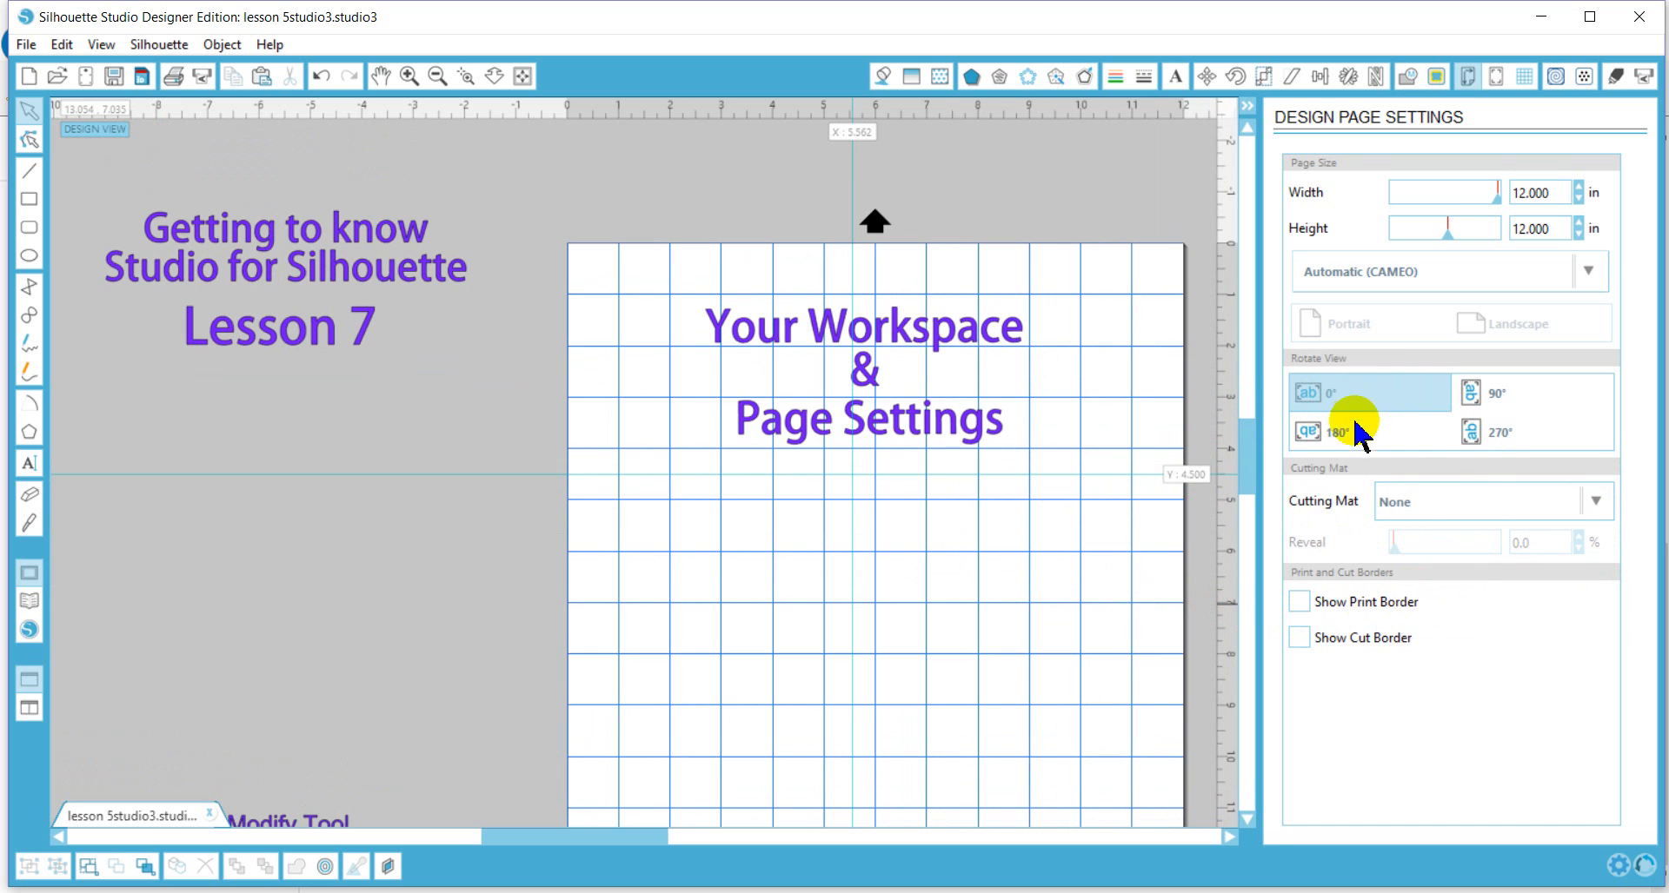
left_click(1475, 404)
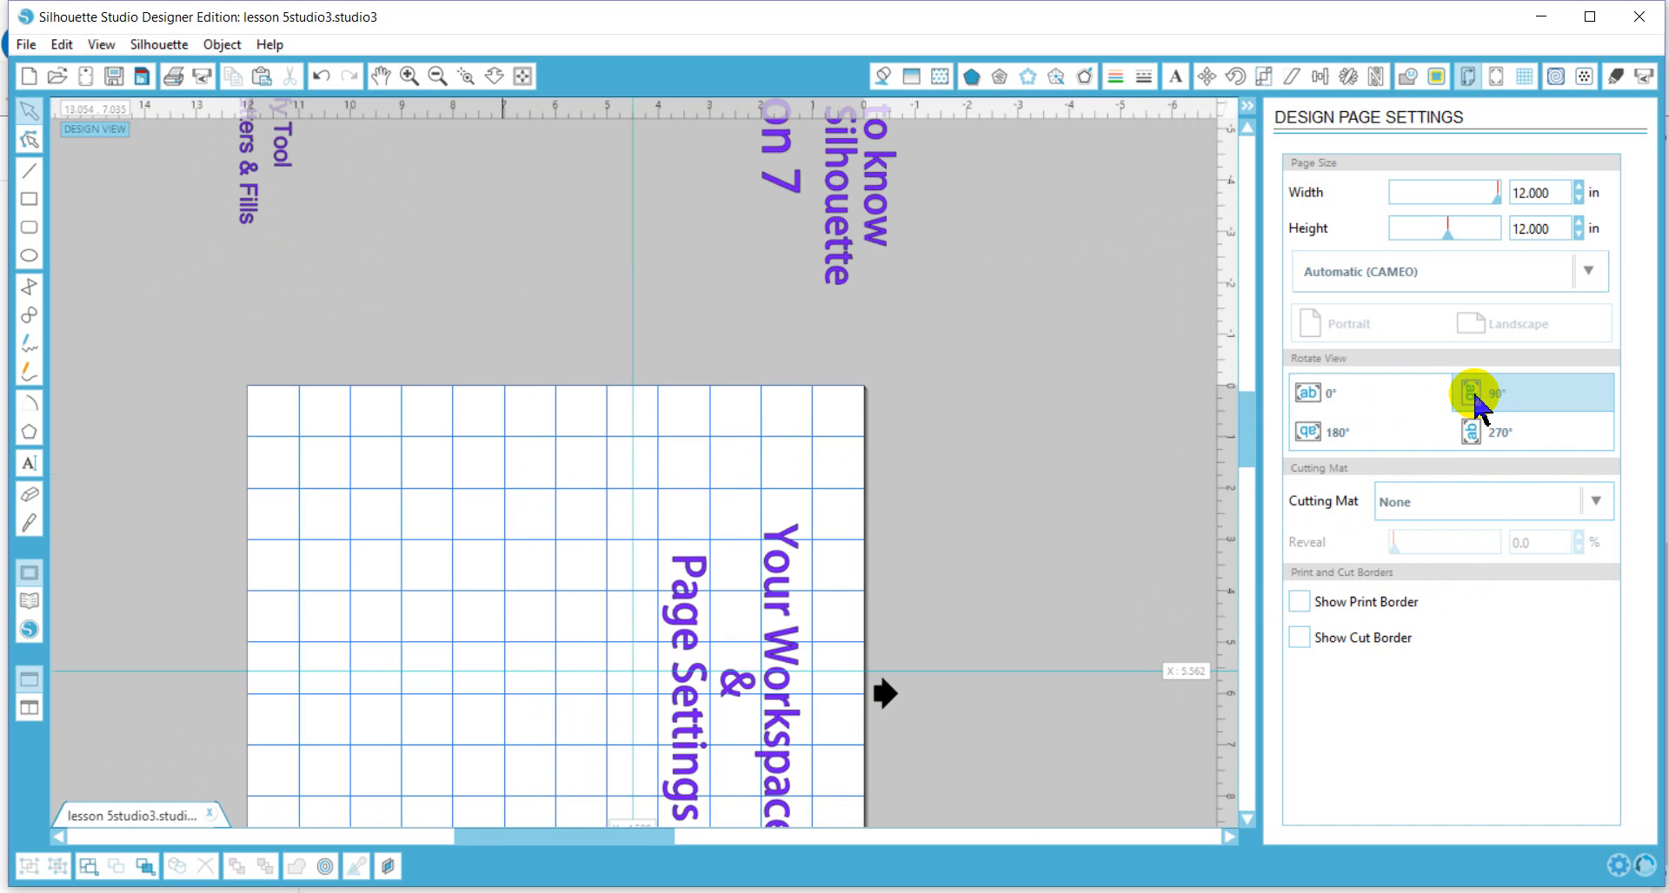
left_click(1308, 396)
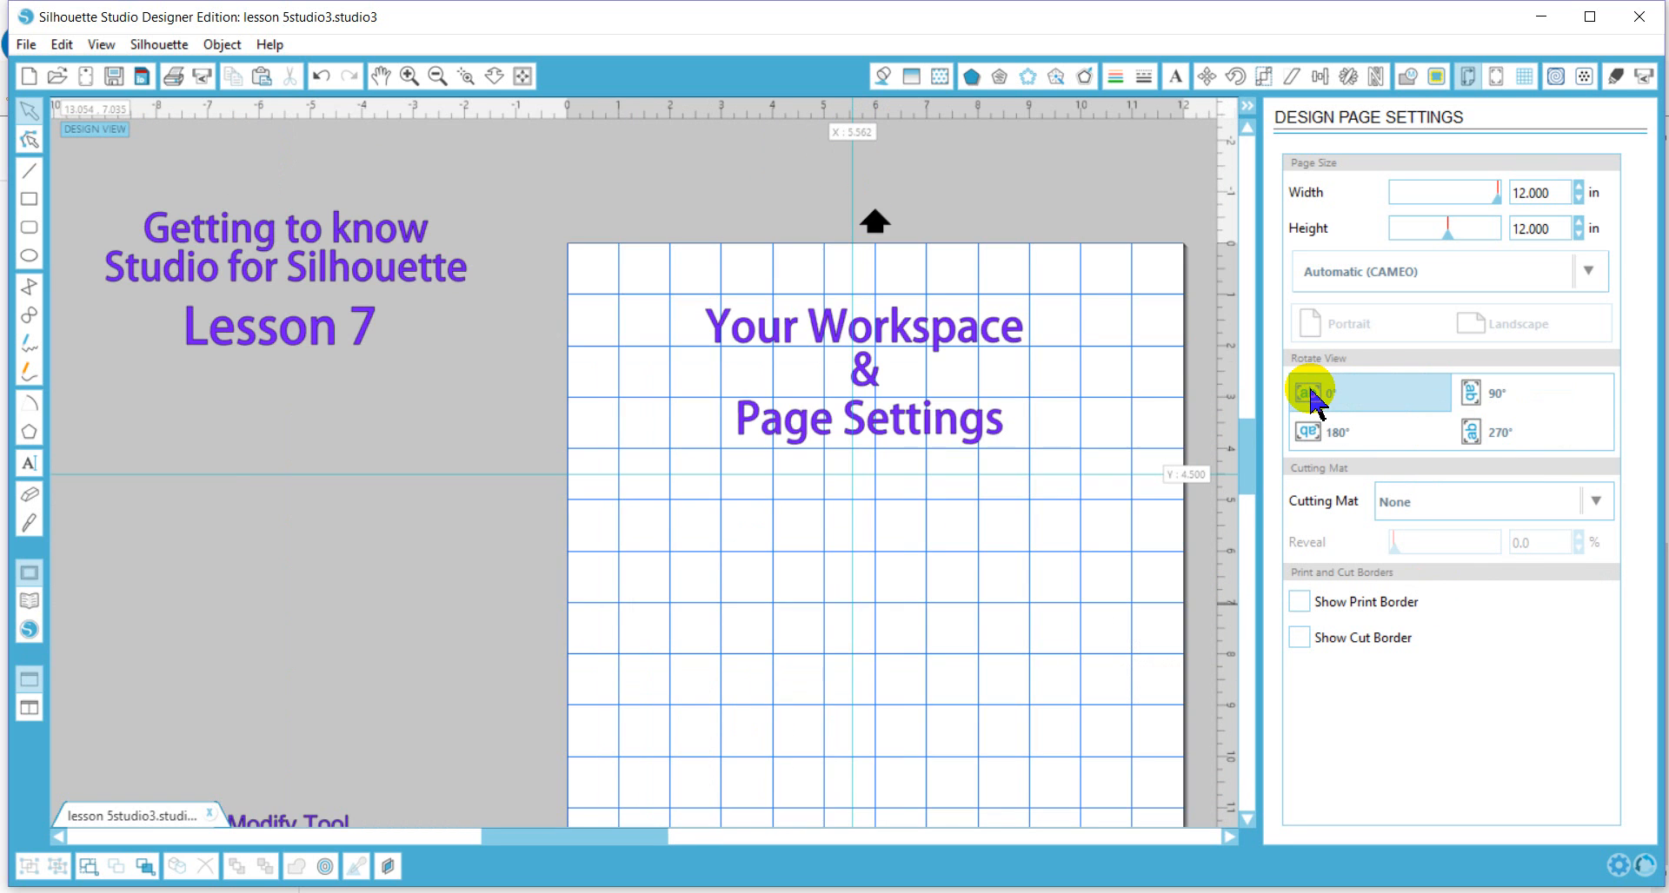
left_click(1309, 427)
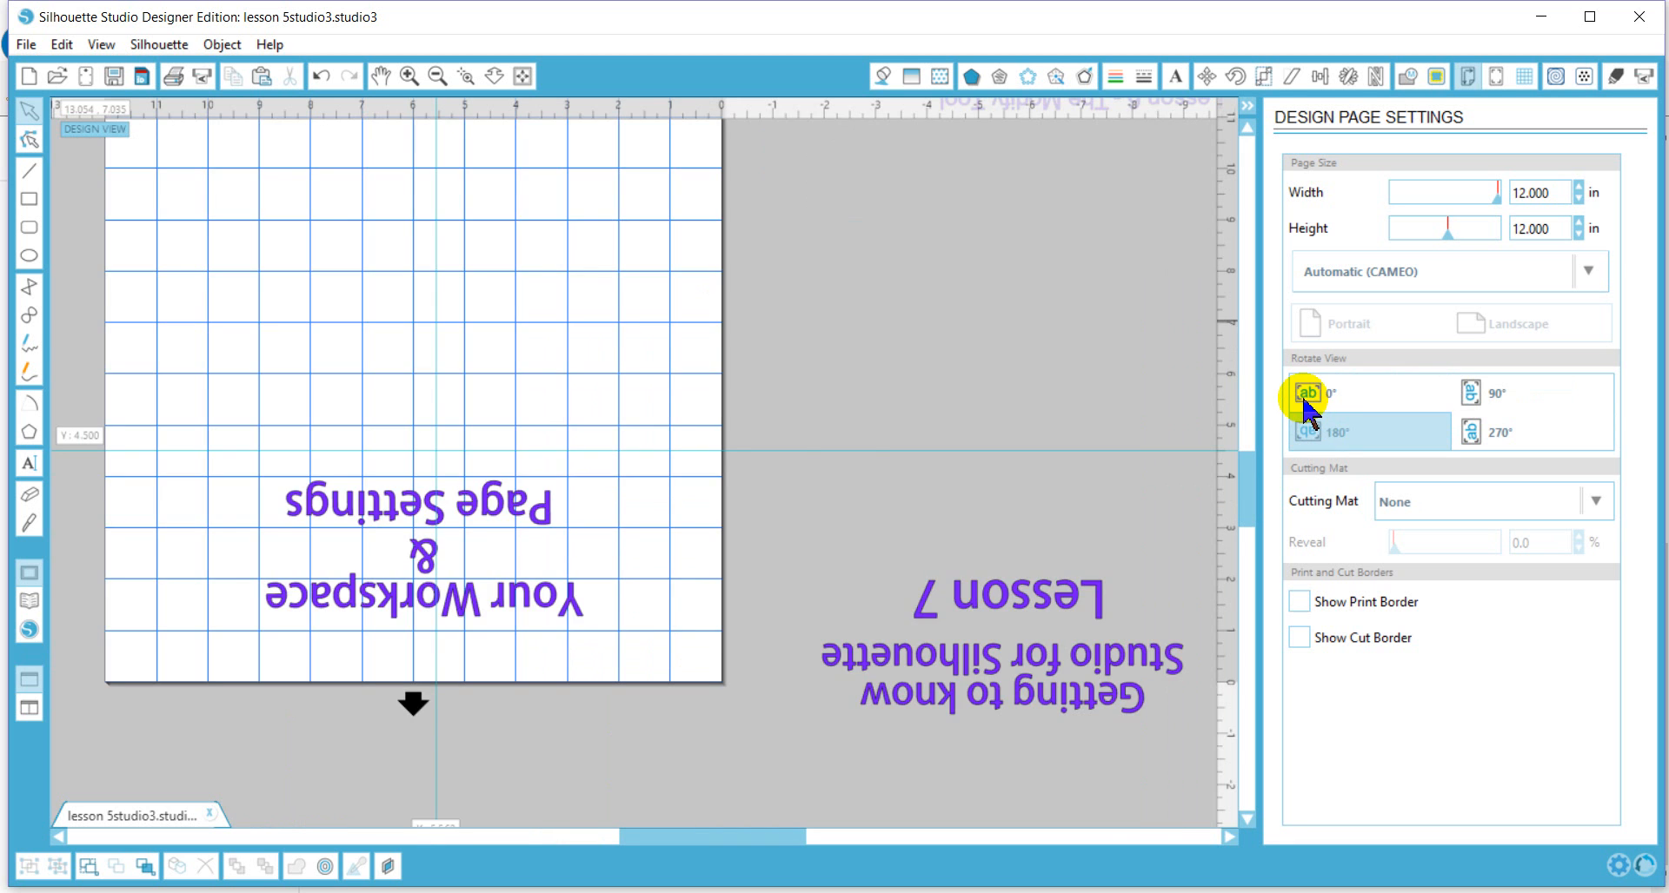
left_click(1304, 400)
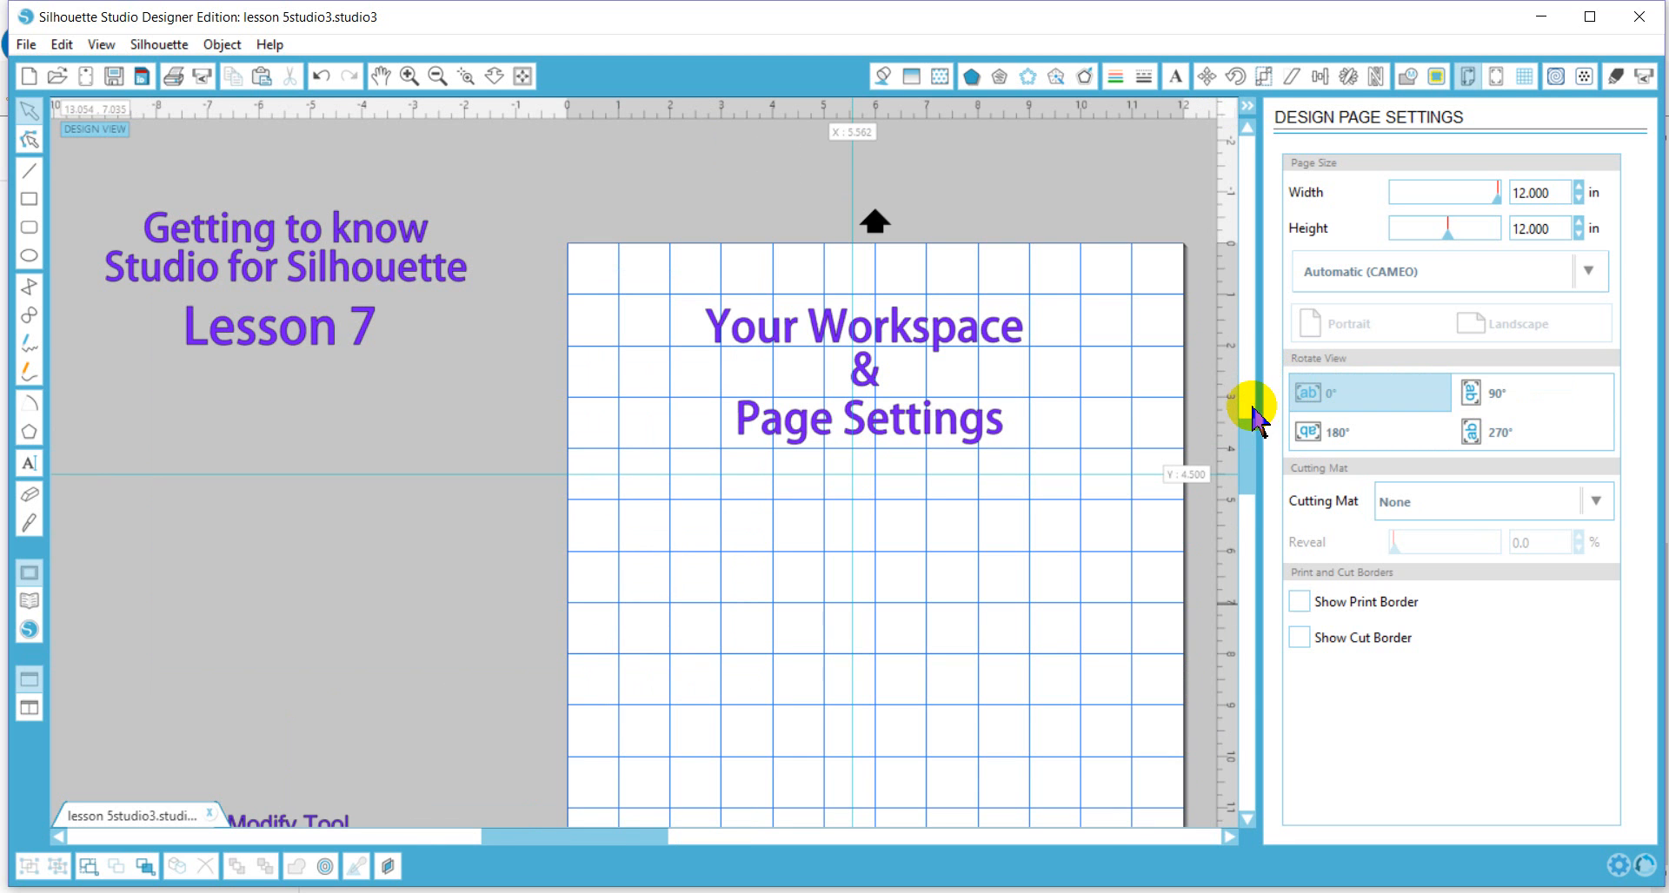
- Set the cutting mat to CAMEO 12 x 12 in
left_click_drag(1246, 436, 1248, 453)
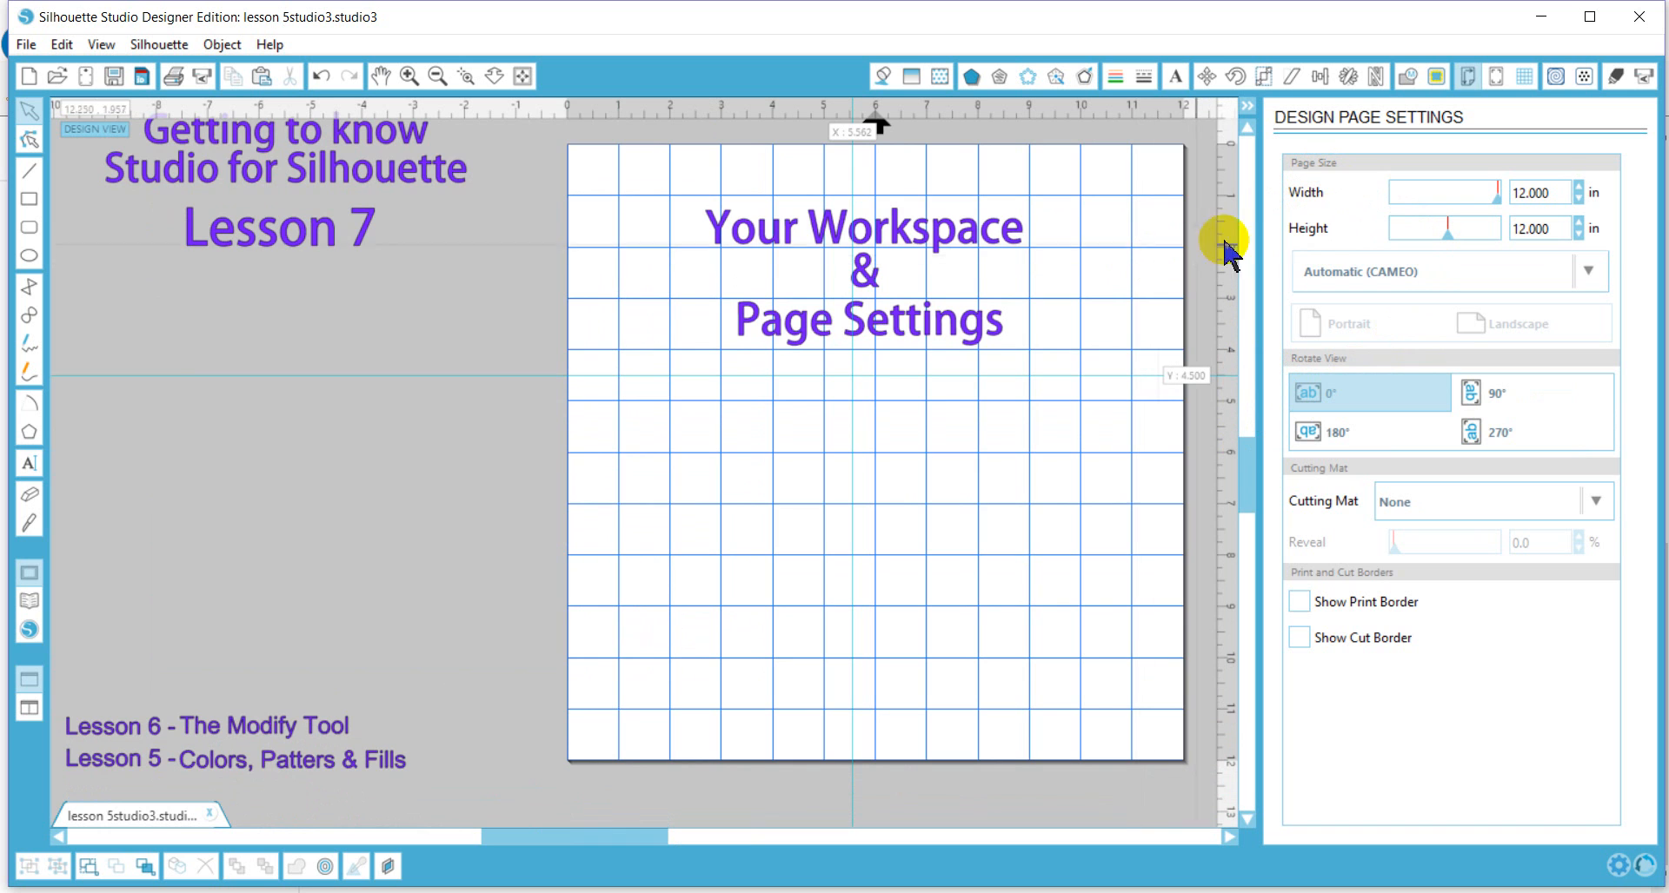
left_click(1445, 504)
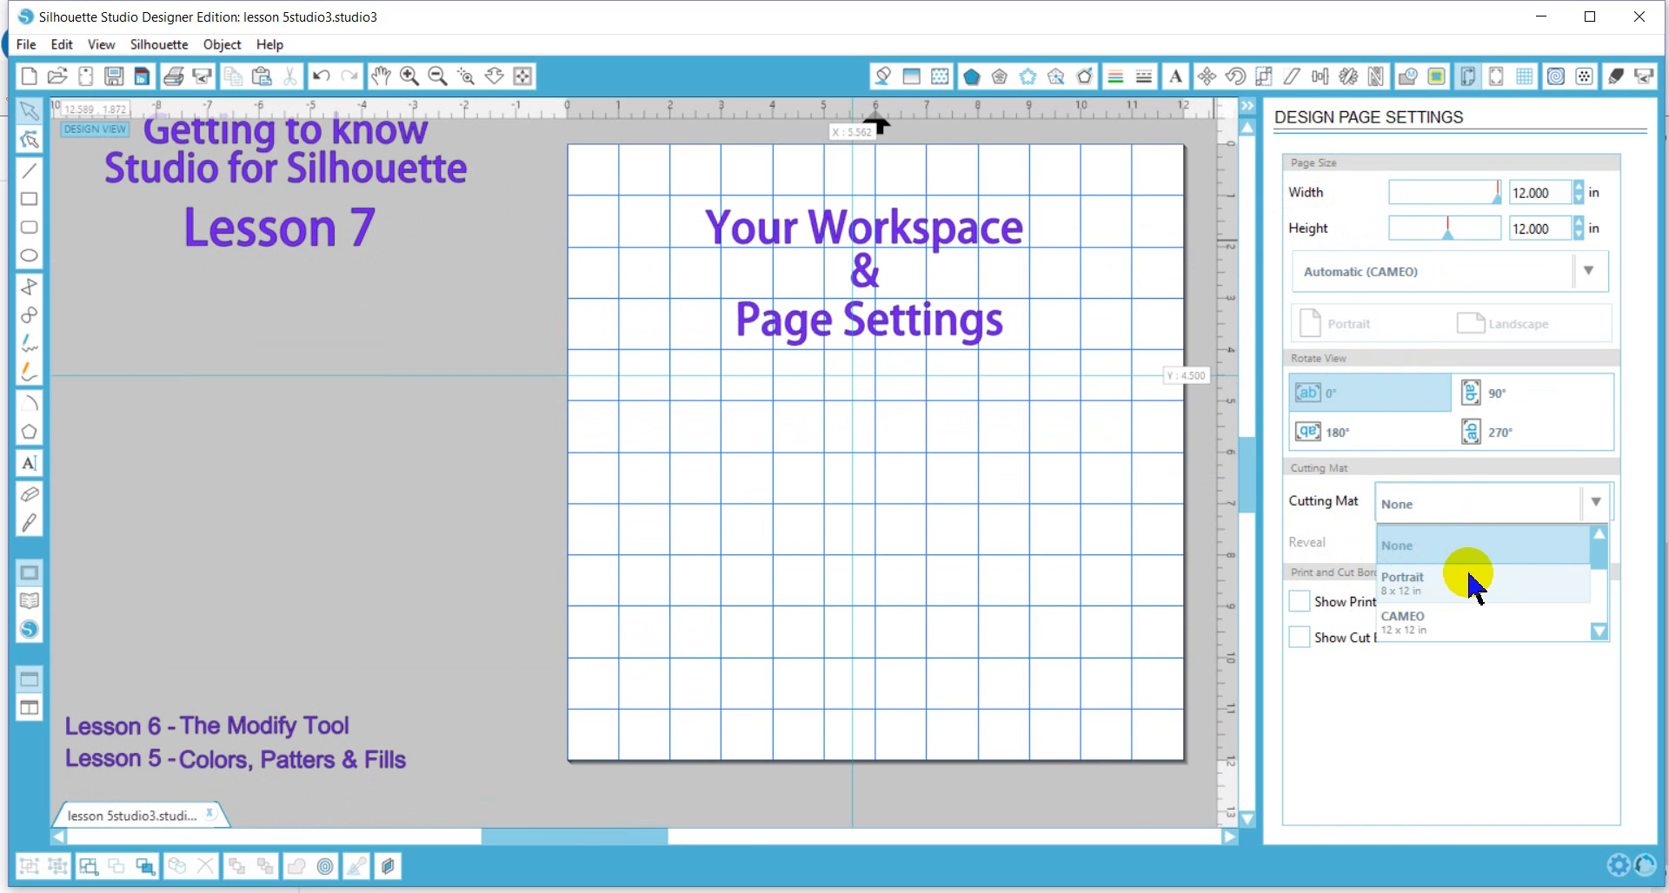
left_click(1419, 626)
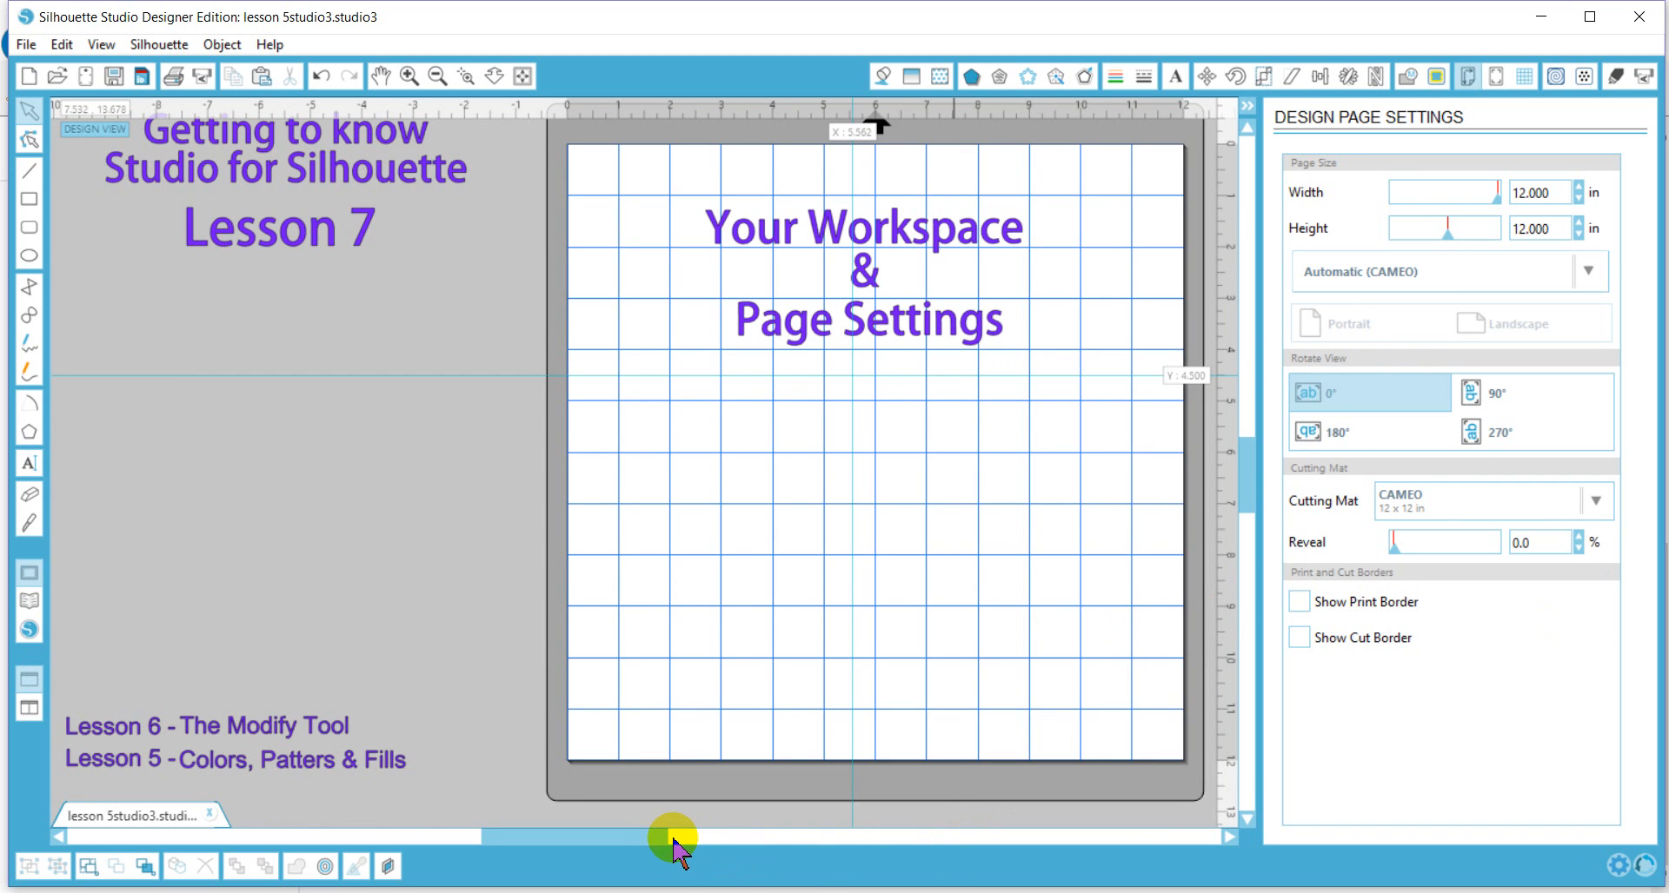
- Narrow the page to about 5.9 in wide with the width slider, and widen it back to 12 in
left_click_drag(664, 840, 689, 839)
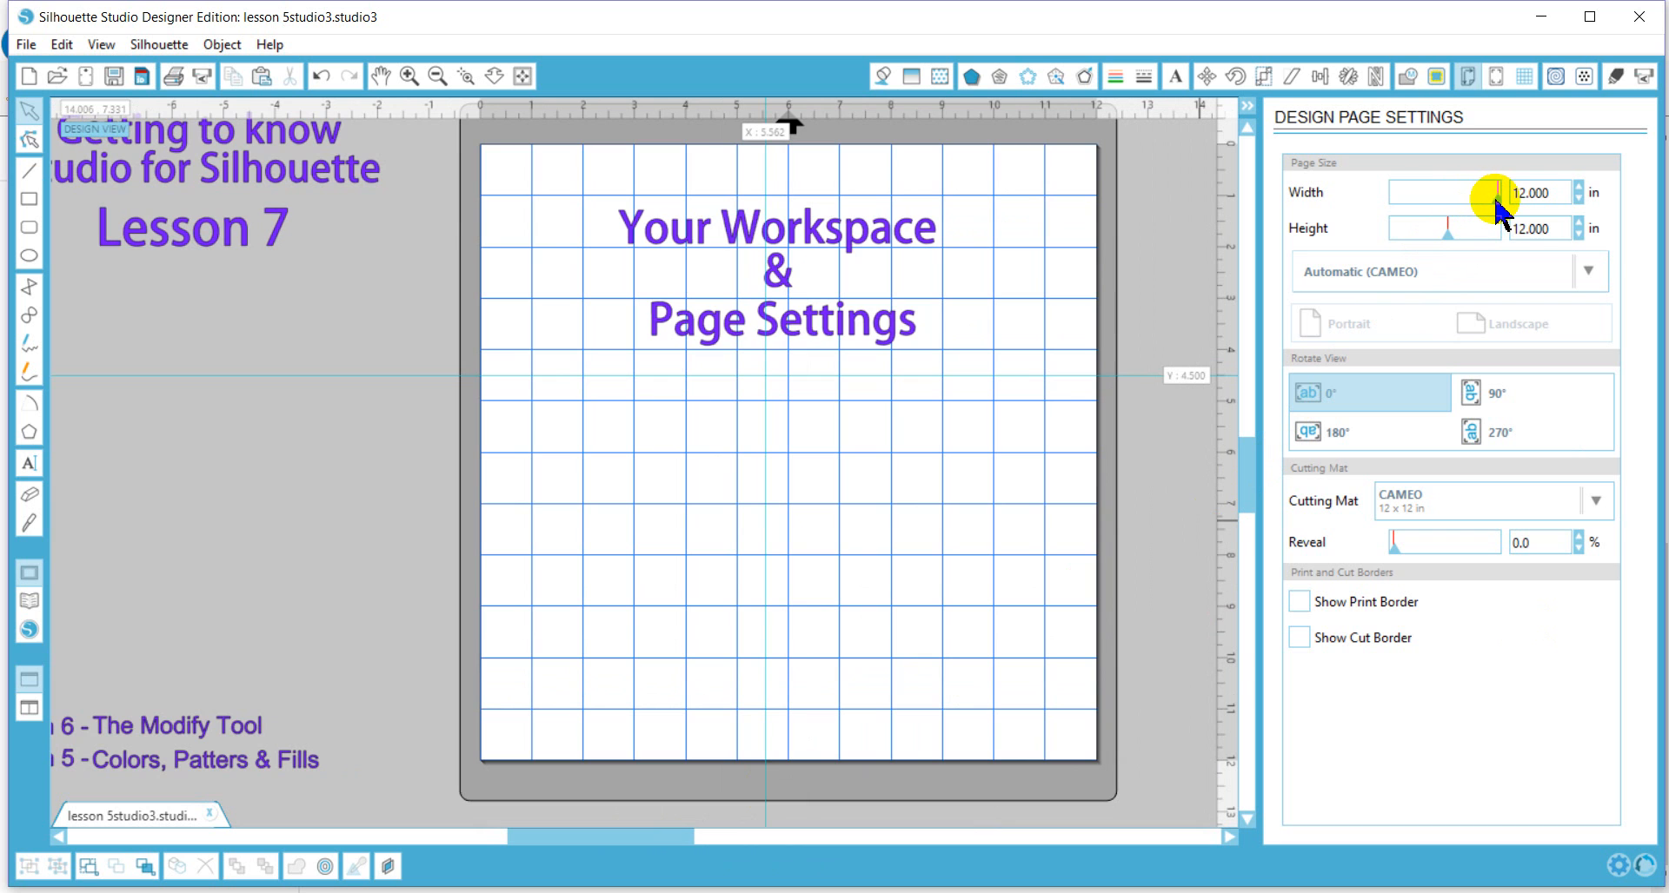
left_click_drag(1496, 201, 1471, 211)
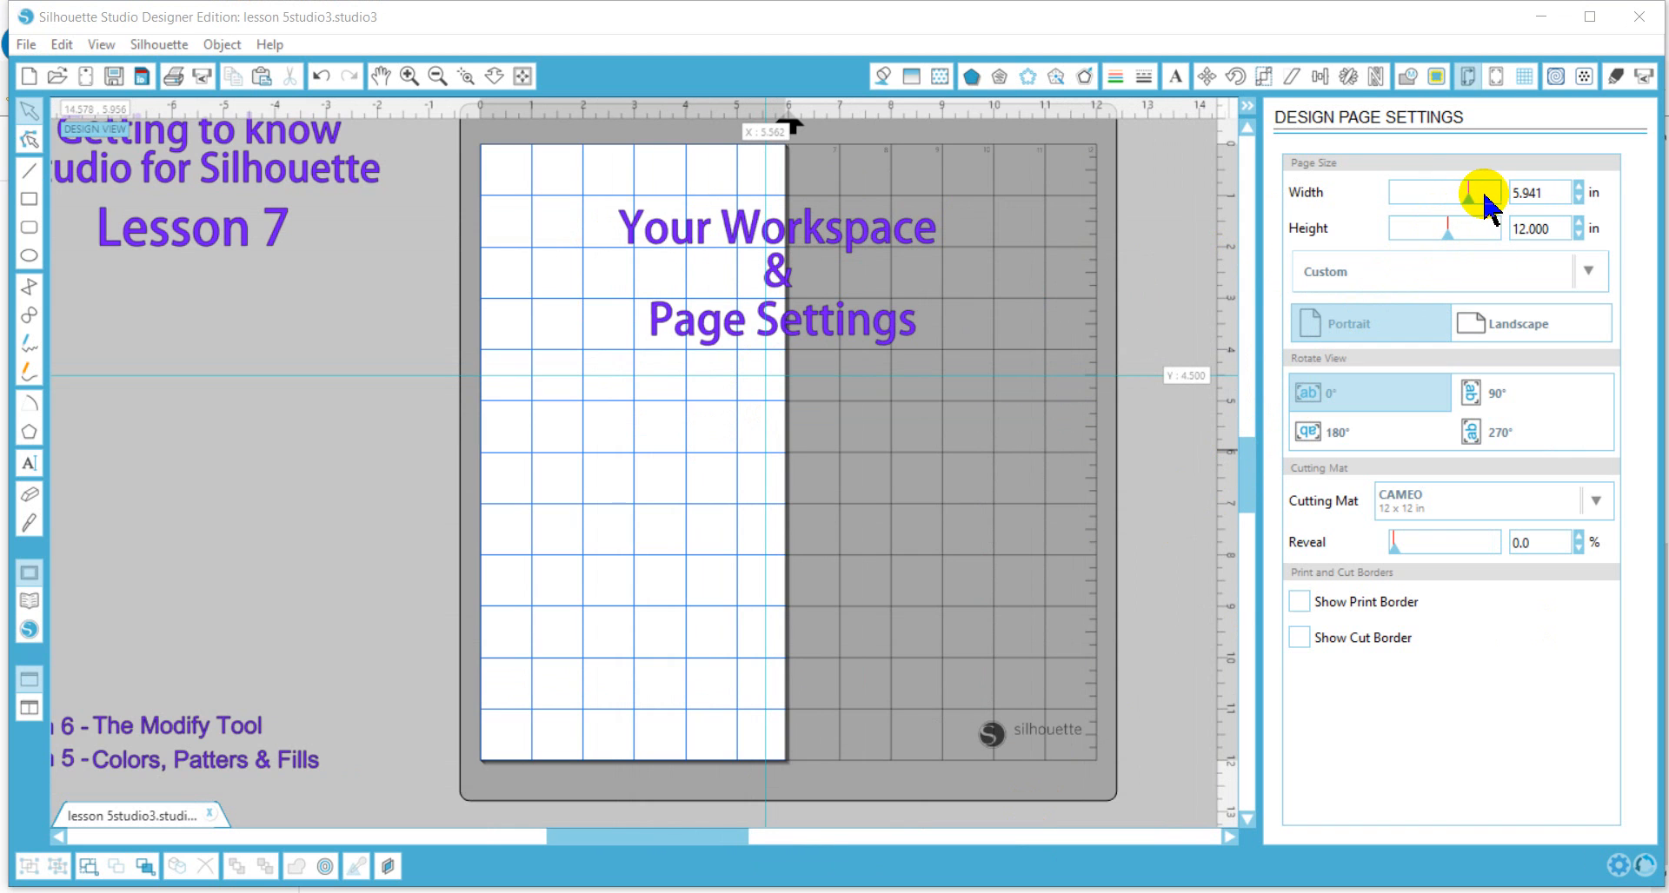
mouse_move(1469, 200)
left_mouse_down()
mouse_move(1523, 212)
mouse_move(1489, 191)
left_mouse_up()
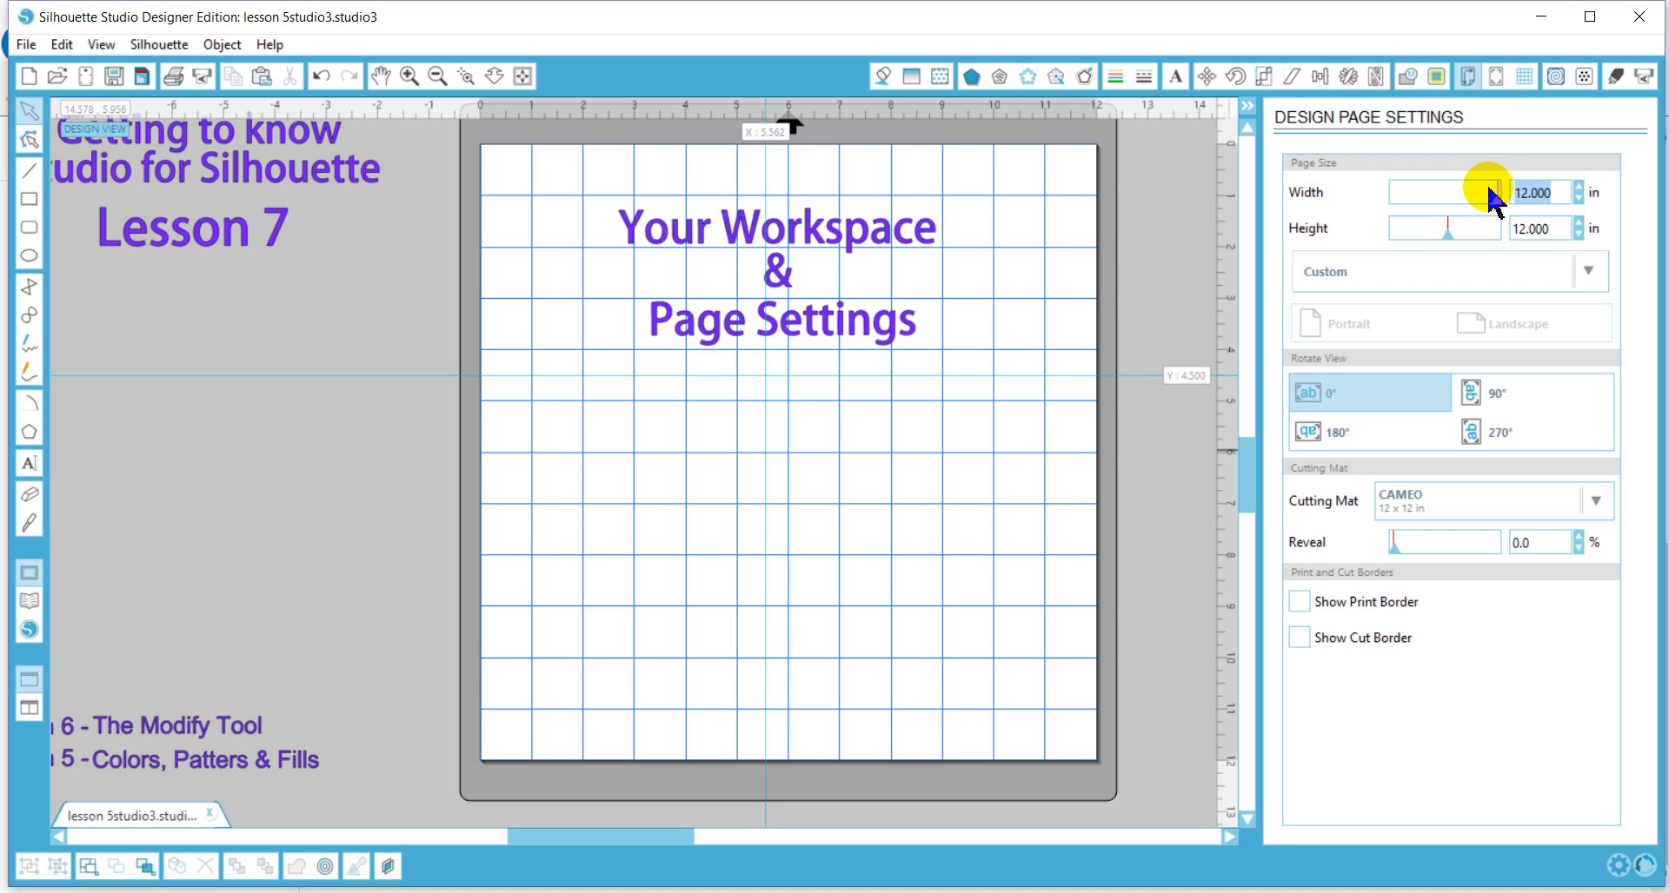
- Set the page width to 40 in and view the widened page
type("40")
key("Return")
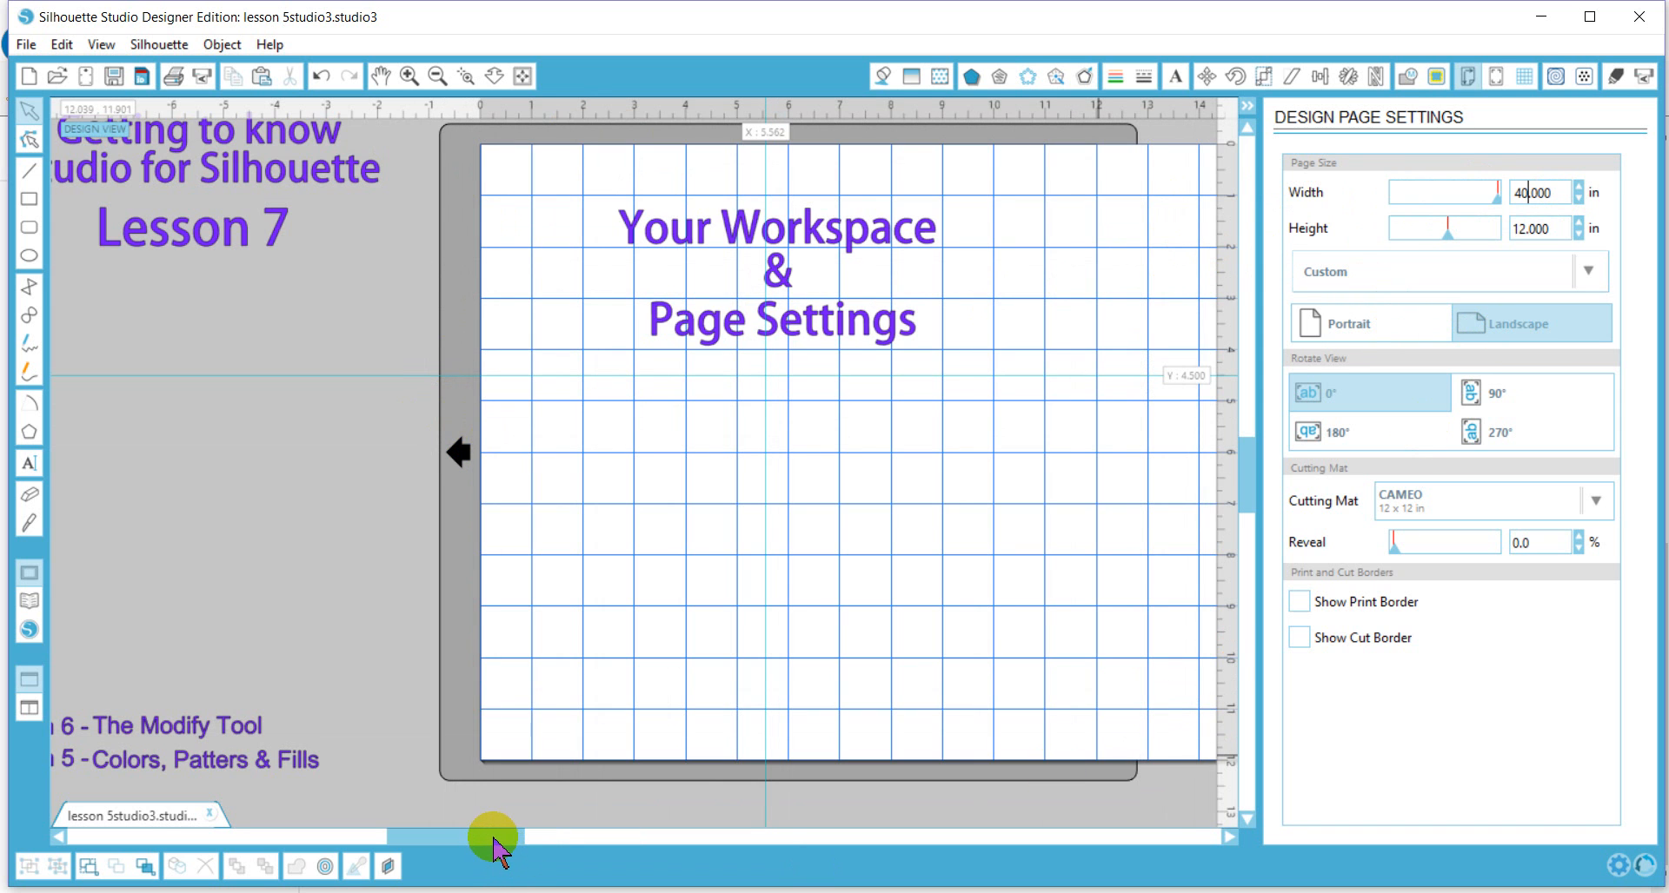
left_click_drag(493, 837, 533, 848)
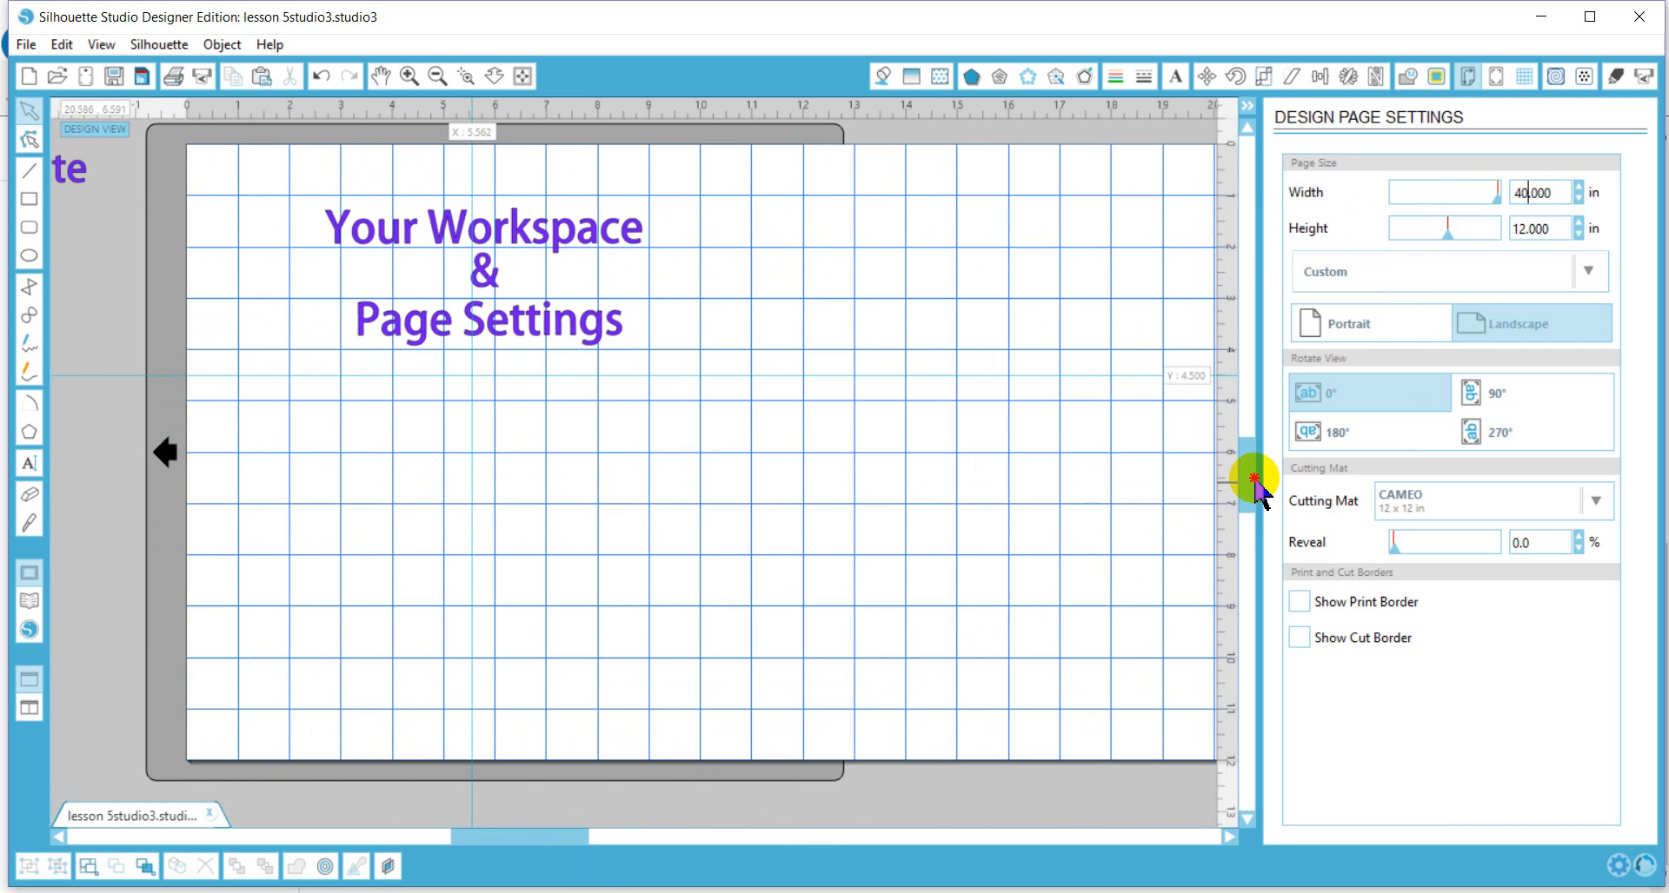
- Set the page height to 40 in and inspect the enlarged page against the cutting mat
left_click_drag(1254, 481, 1257, 474)
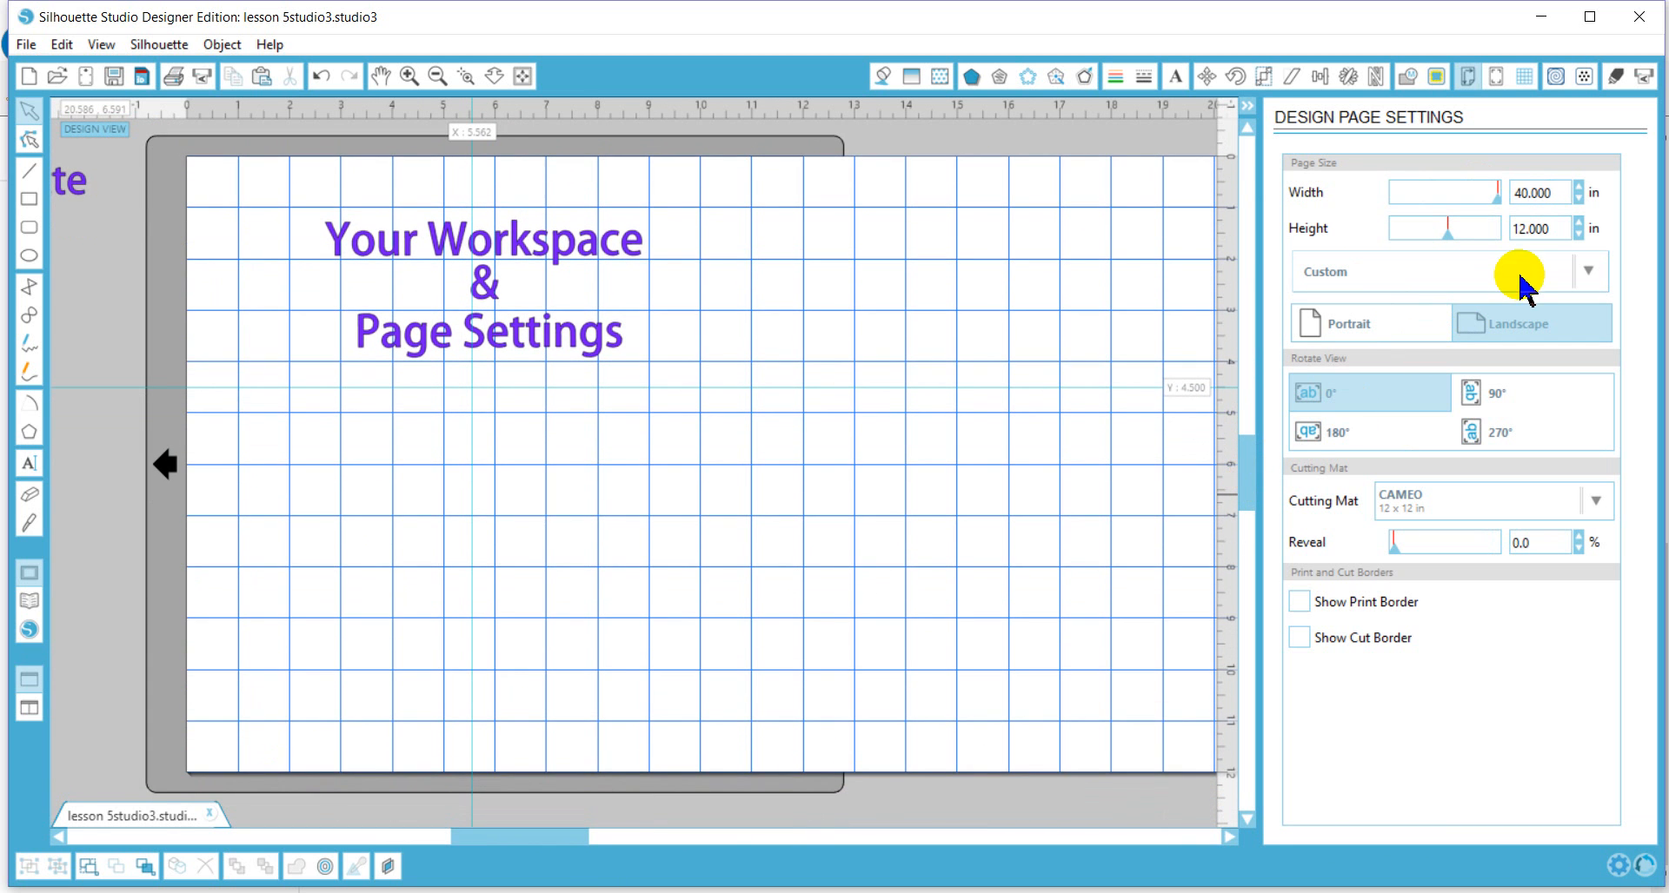
left_click_drag(1552, 229, 1503, 231)
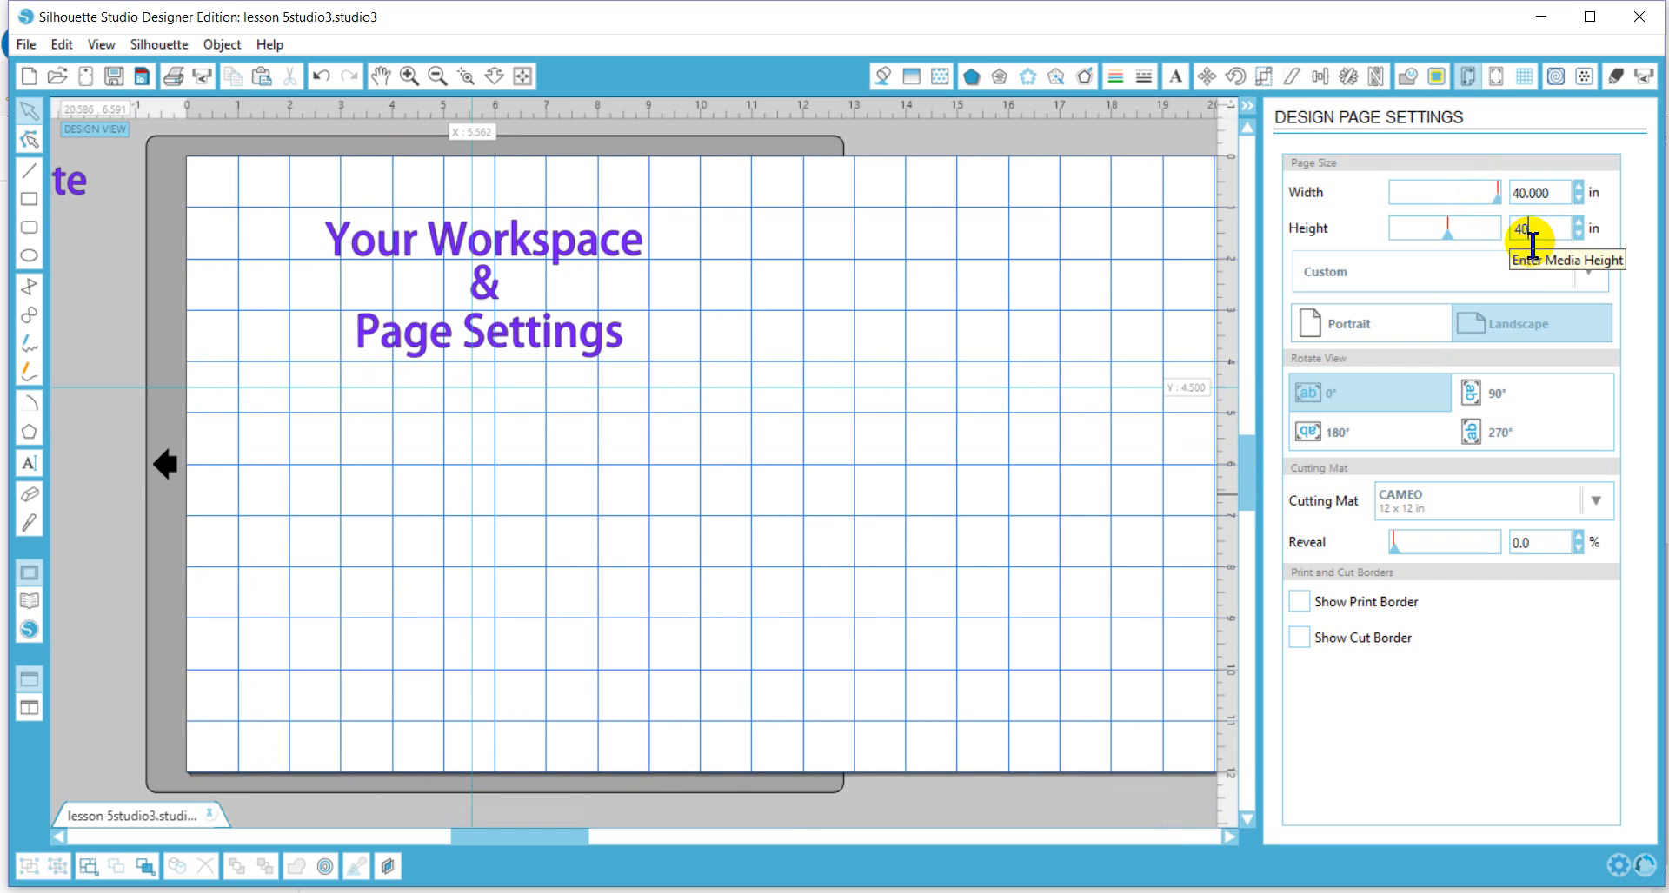
type("40")
key("Return")
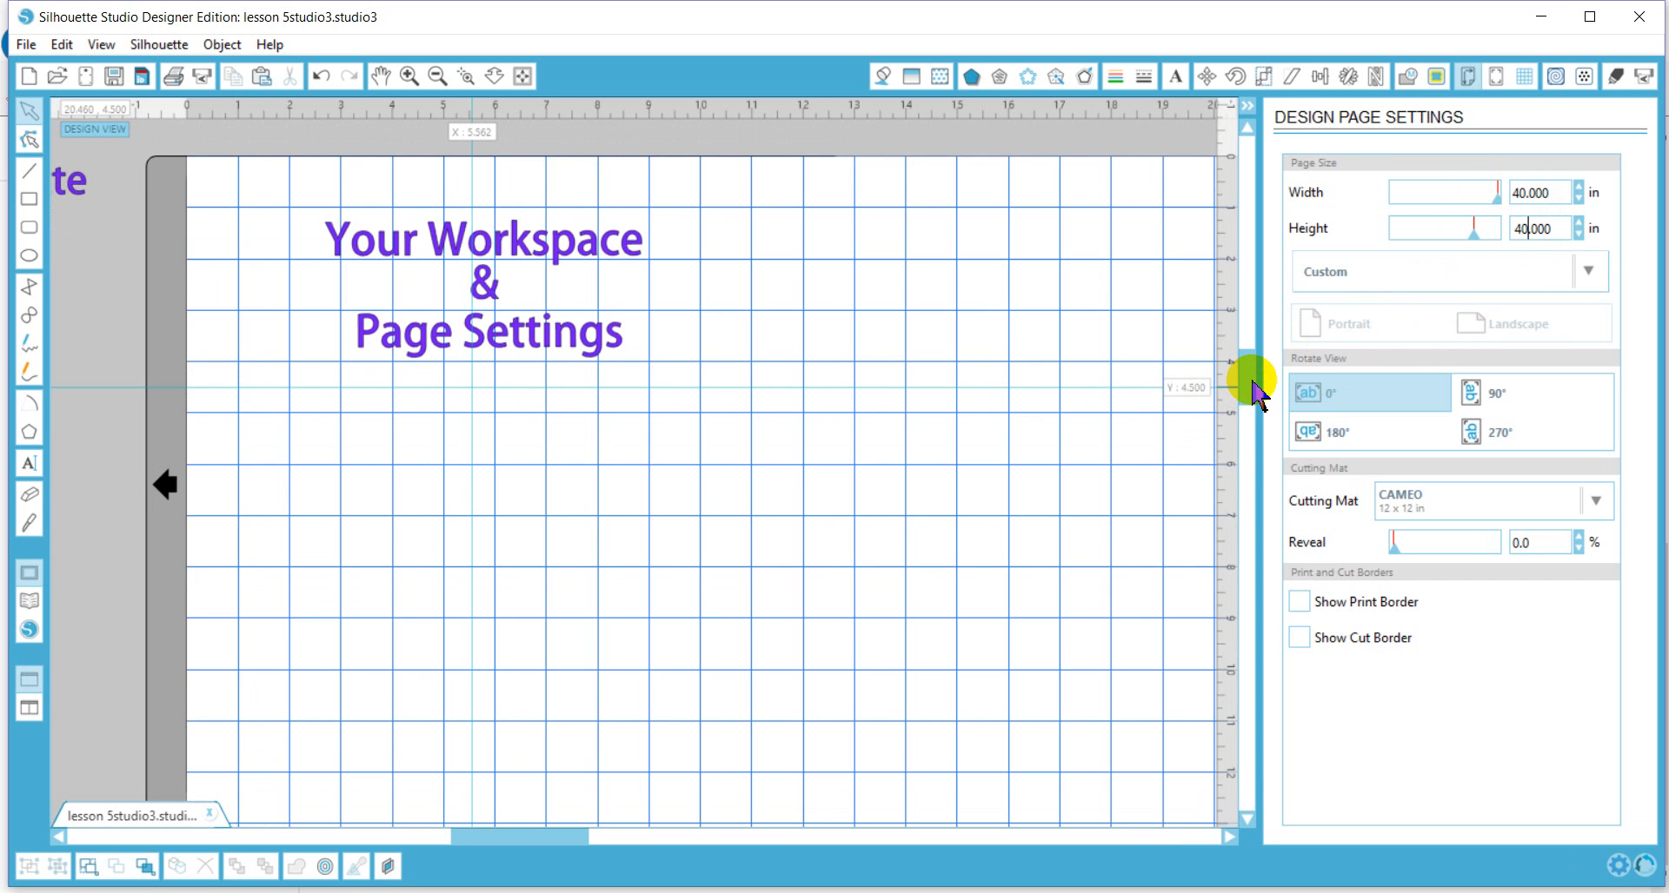
mouse_move(1252, 382)
left_mouse_down()
mouse_move(1266, 596)
mouse_move(1270, 376)
mouse_move(1251, 398)
mouse_move(1267, 400)
left_mouse_up()
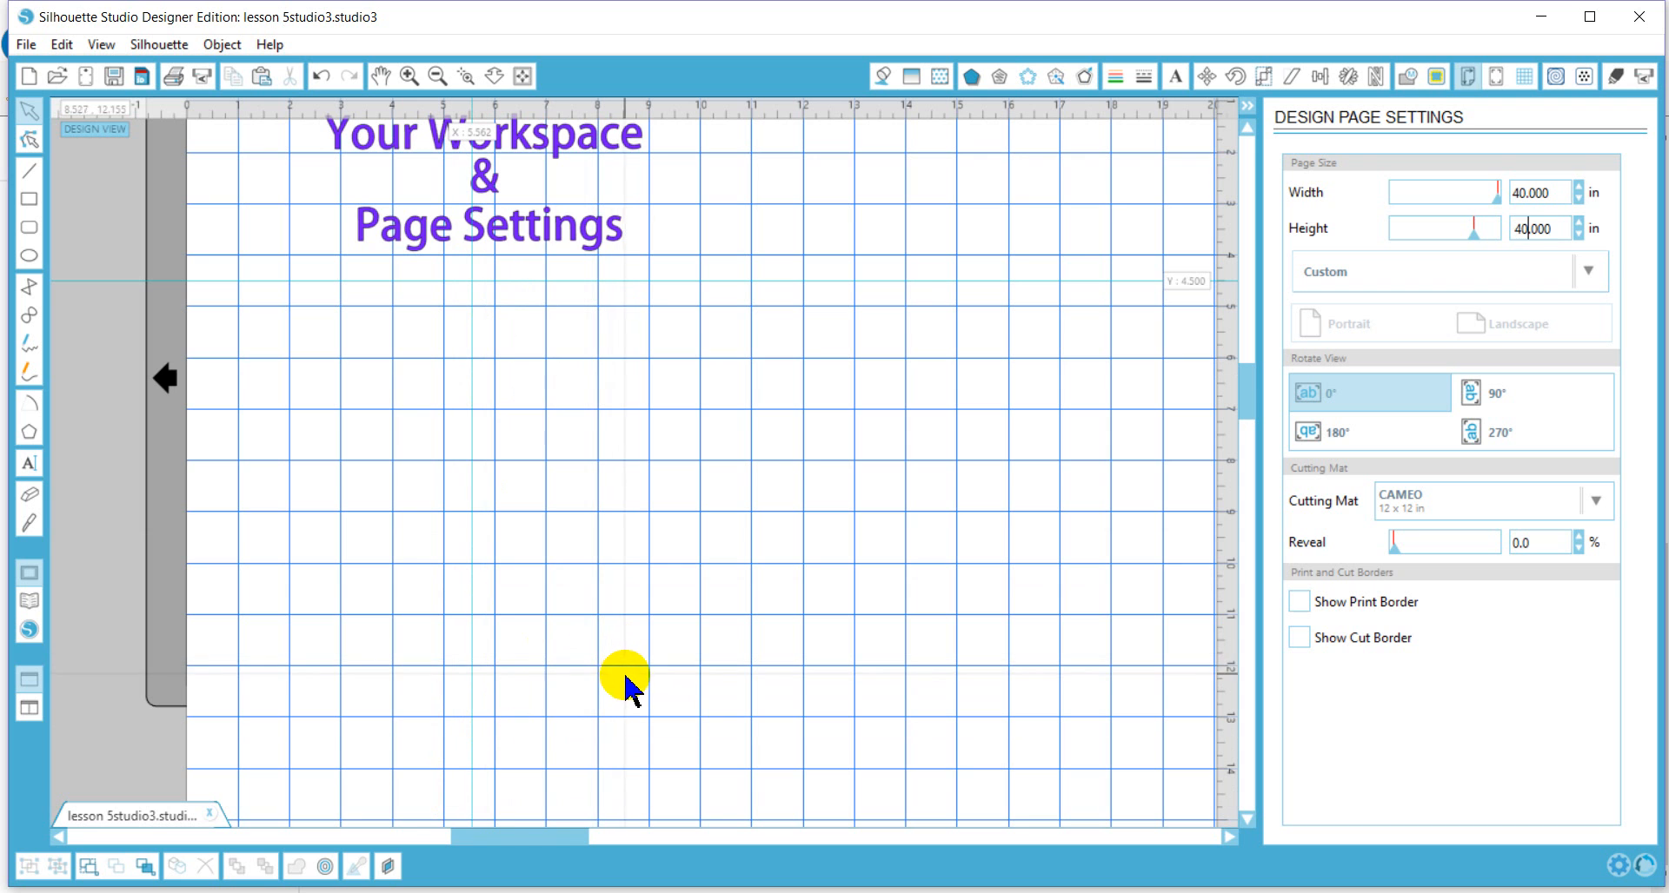
left_click_drag(625, 677, 625, 591)
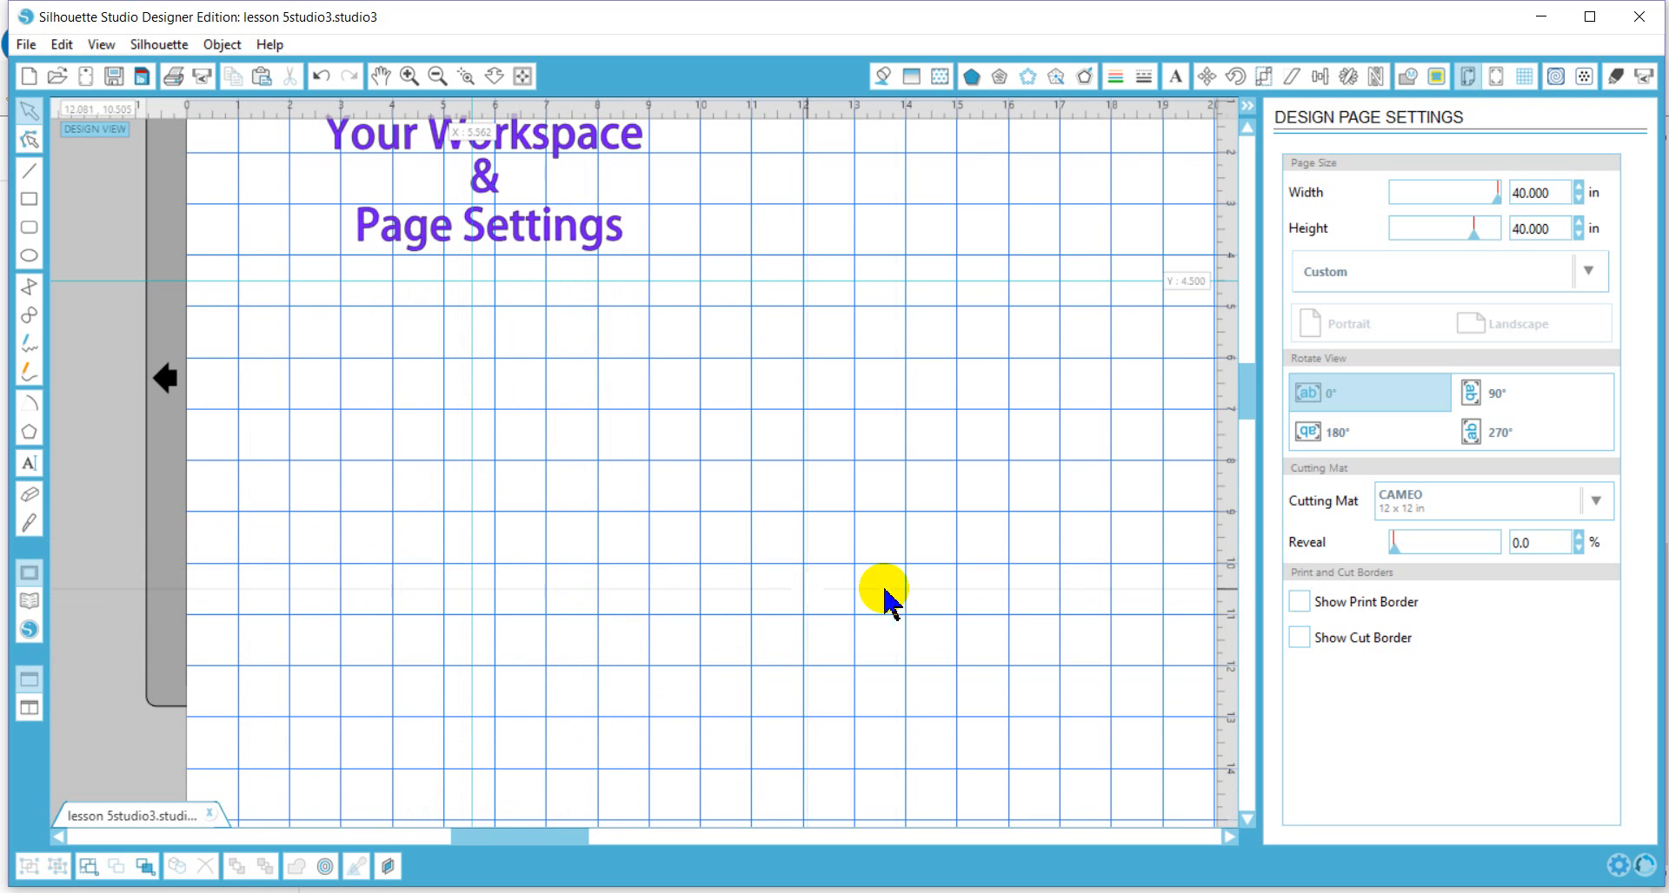
mouse_move(1248, 398)
left_mouse_down()
mouse_move(1244, 447)
mouse_move(1241, 360)
mouse_move(1243, 384)
left_mouse_up()
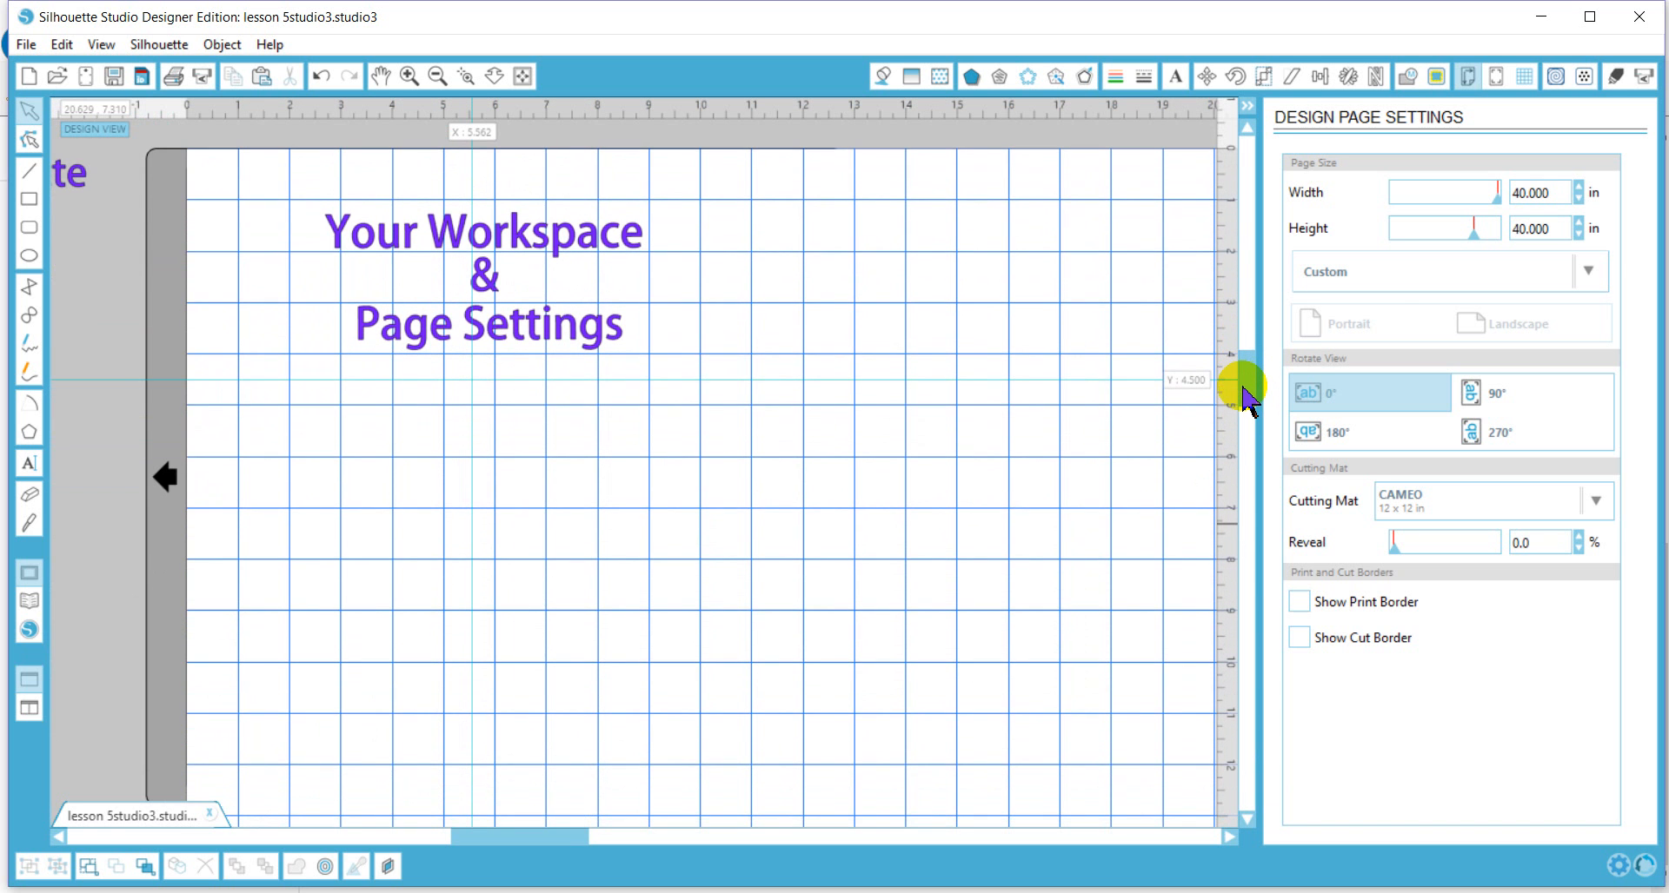
- Change the page size to the Letter preset, 8.5 x 11.0 in
left_click(1391, 276)
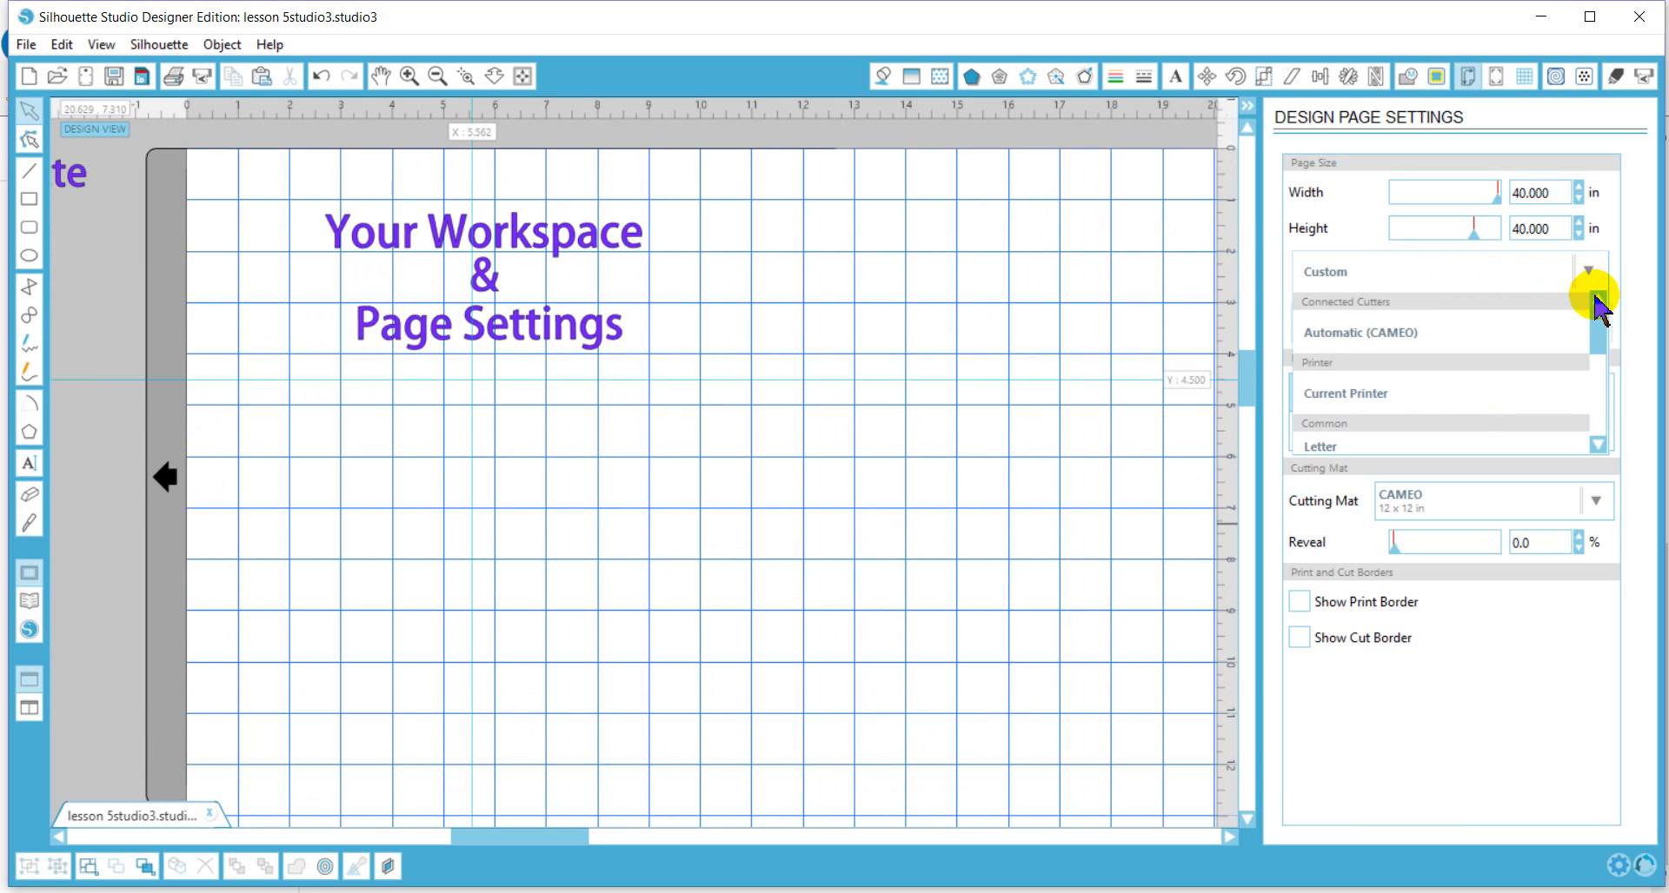
mouse_move(1598, 320)
left_mouse_down()
mouse_move(1596, 361)
mouse_move(1596, 324)
left_mouse_up()
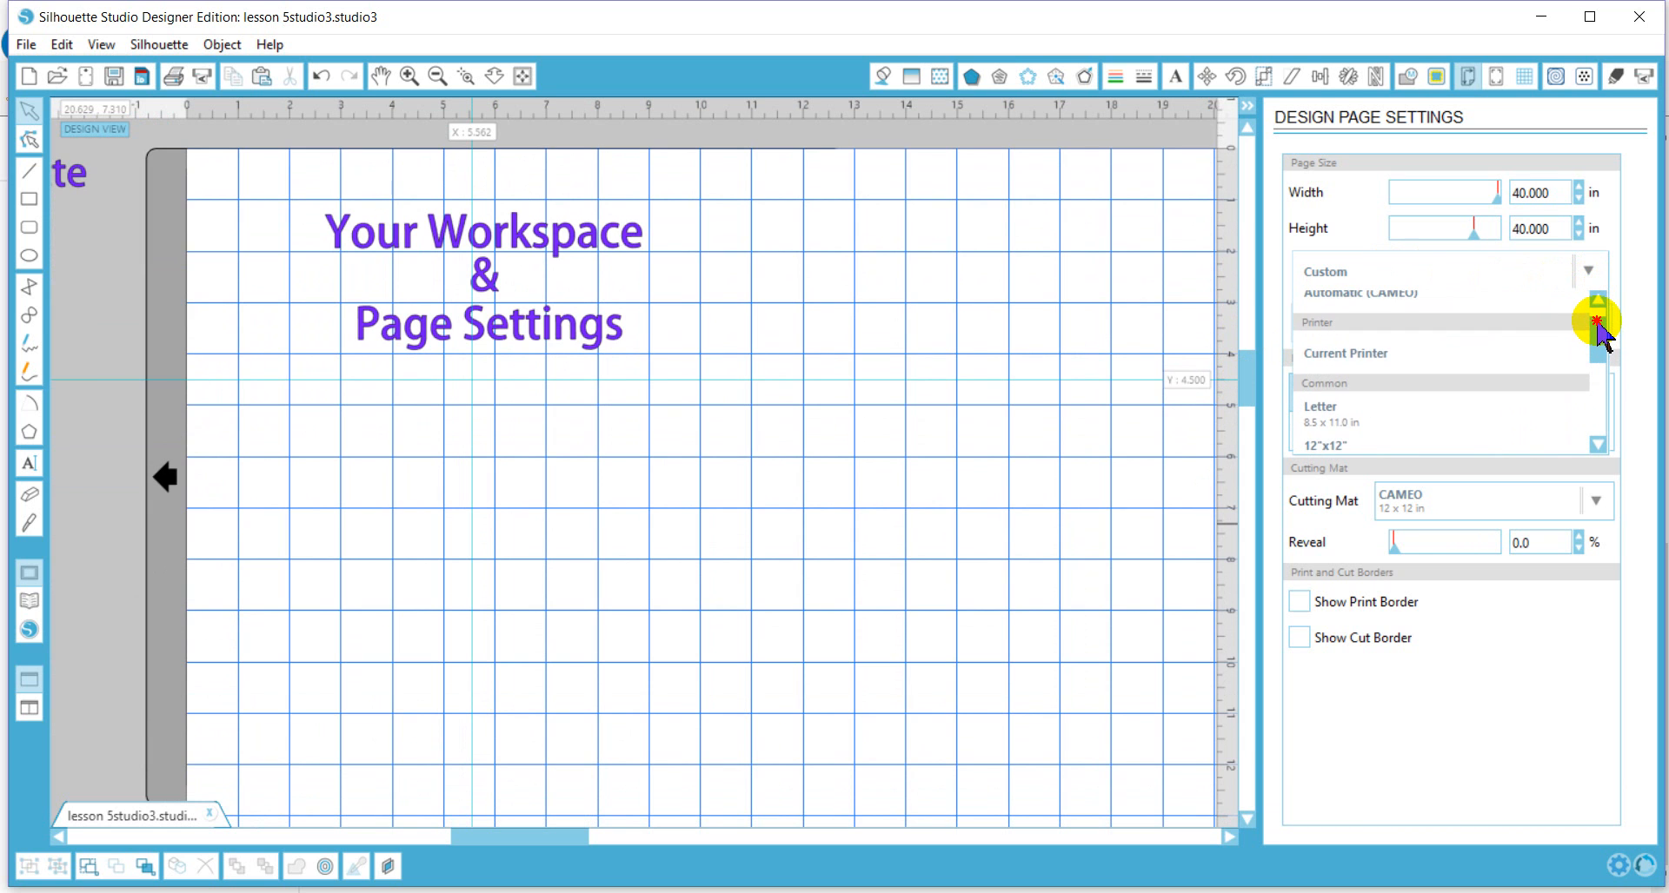
left_click(1328, 426)
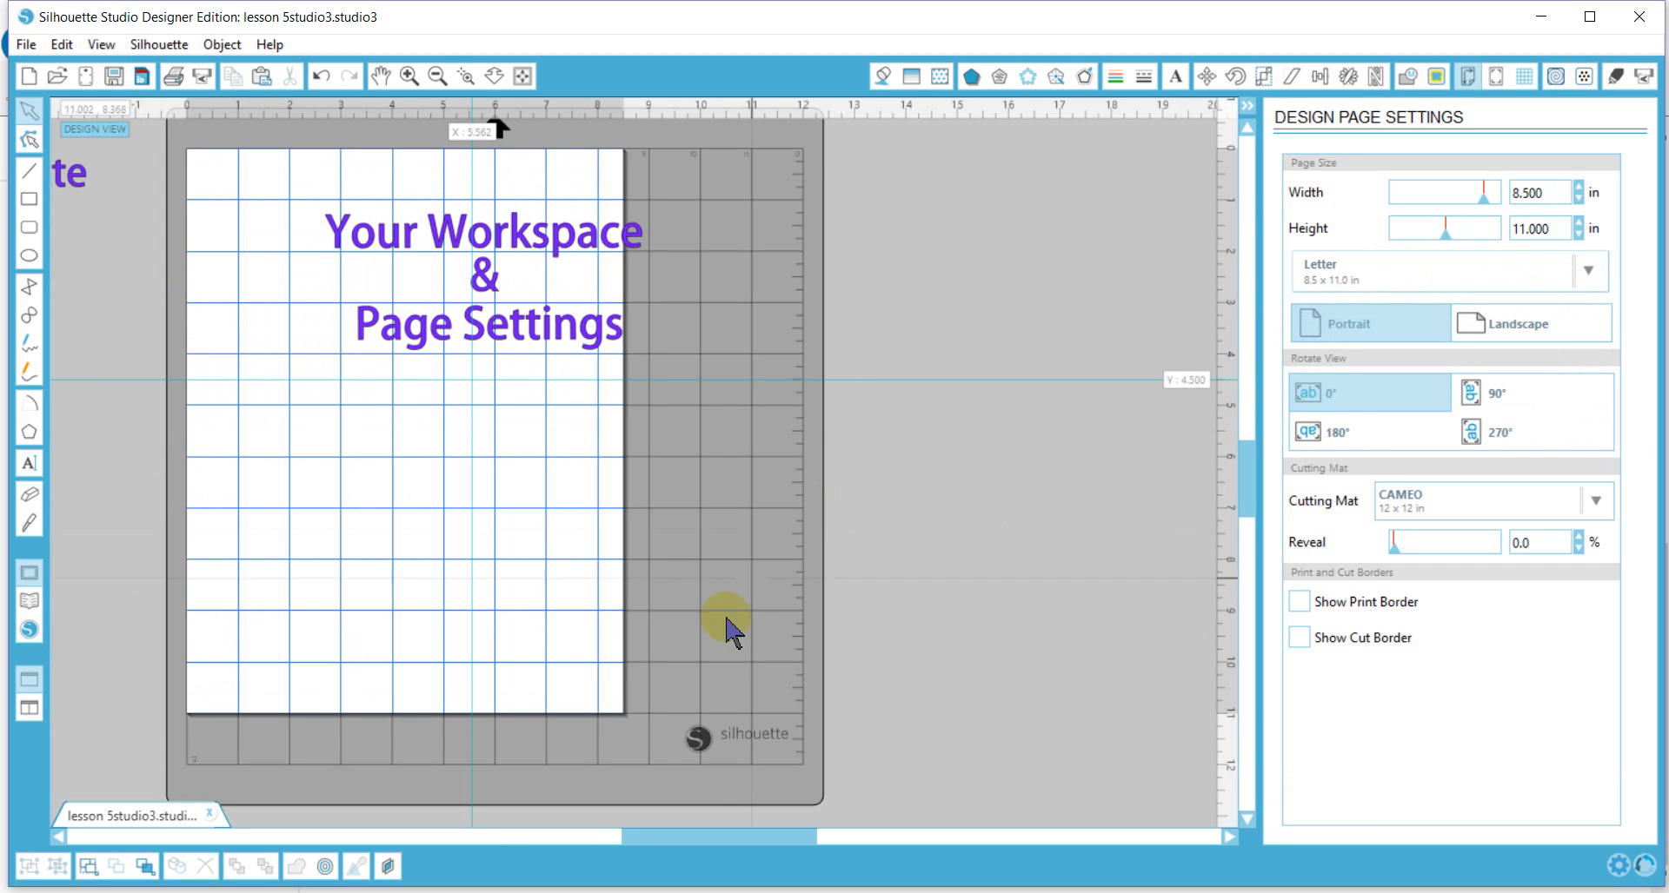
left_click_drag(718, 840, 701, 836)
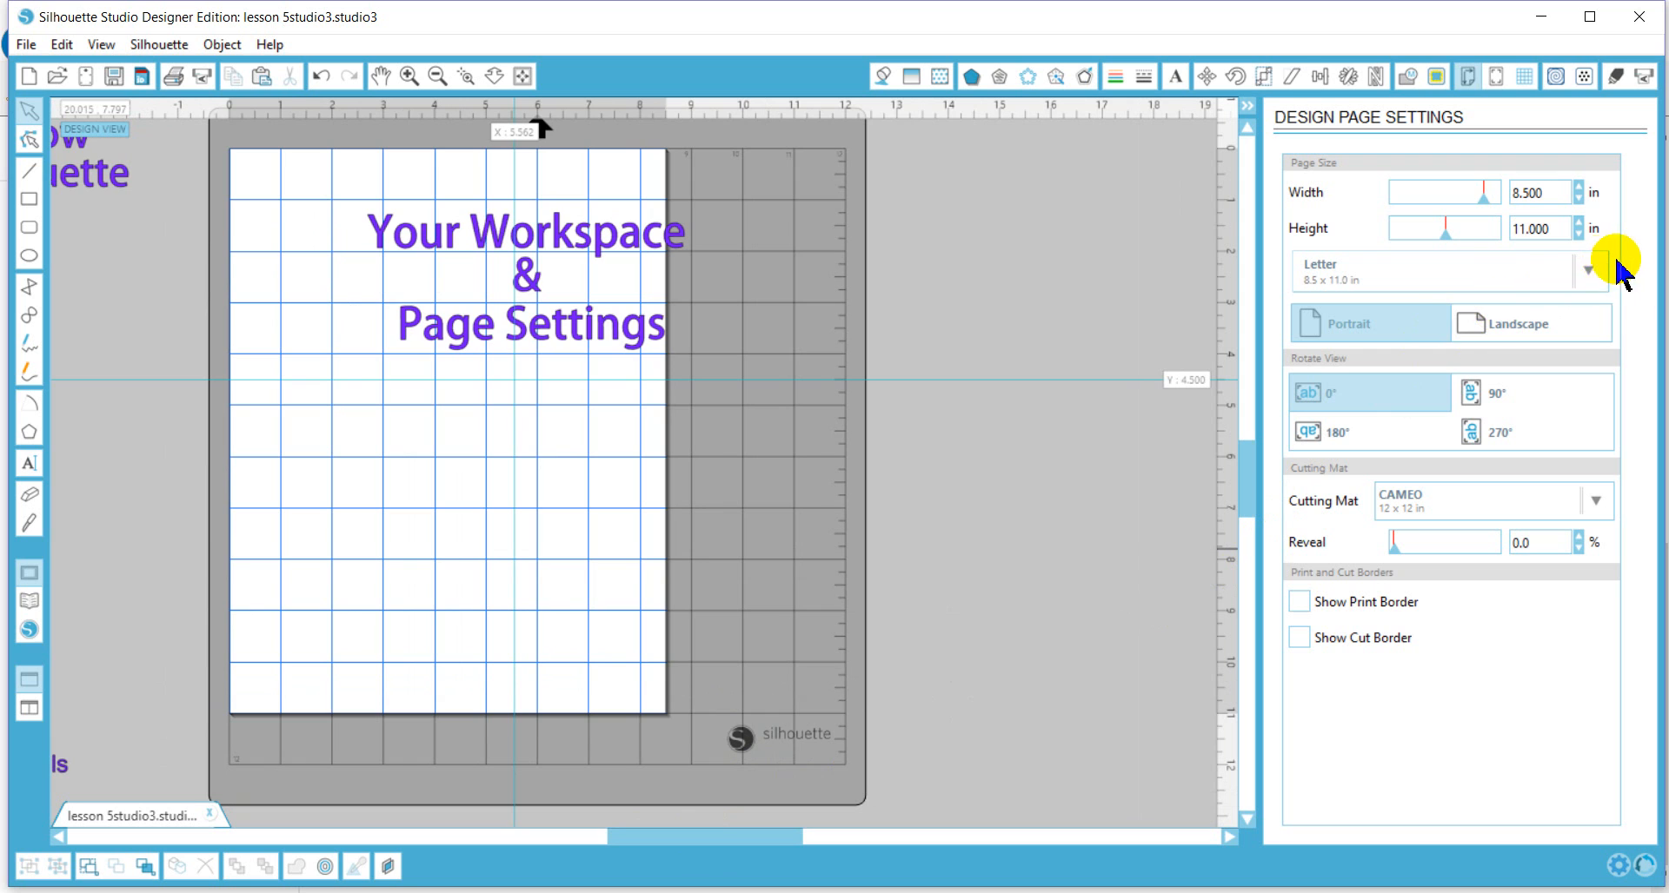
- Switch the page size preset to Current Printer
left_click(1590, 274)
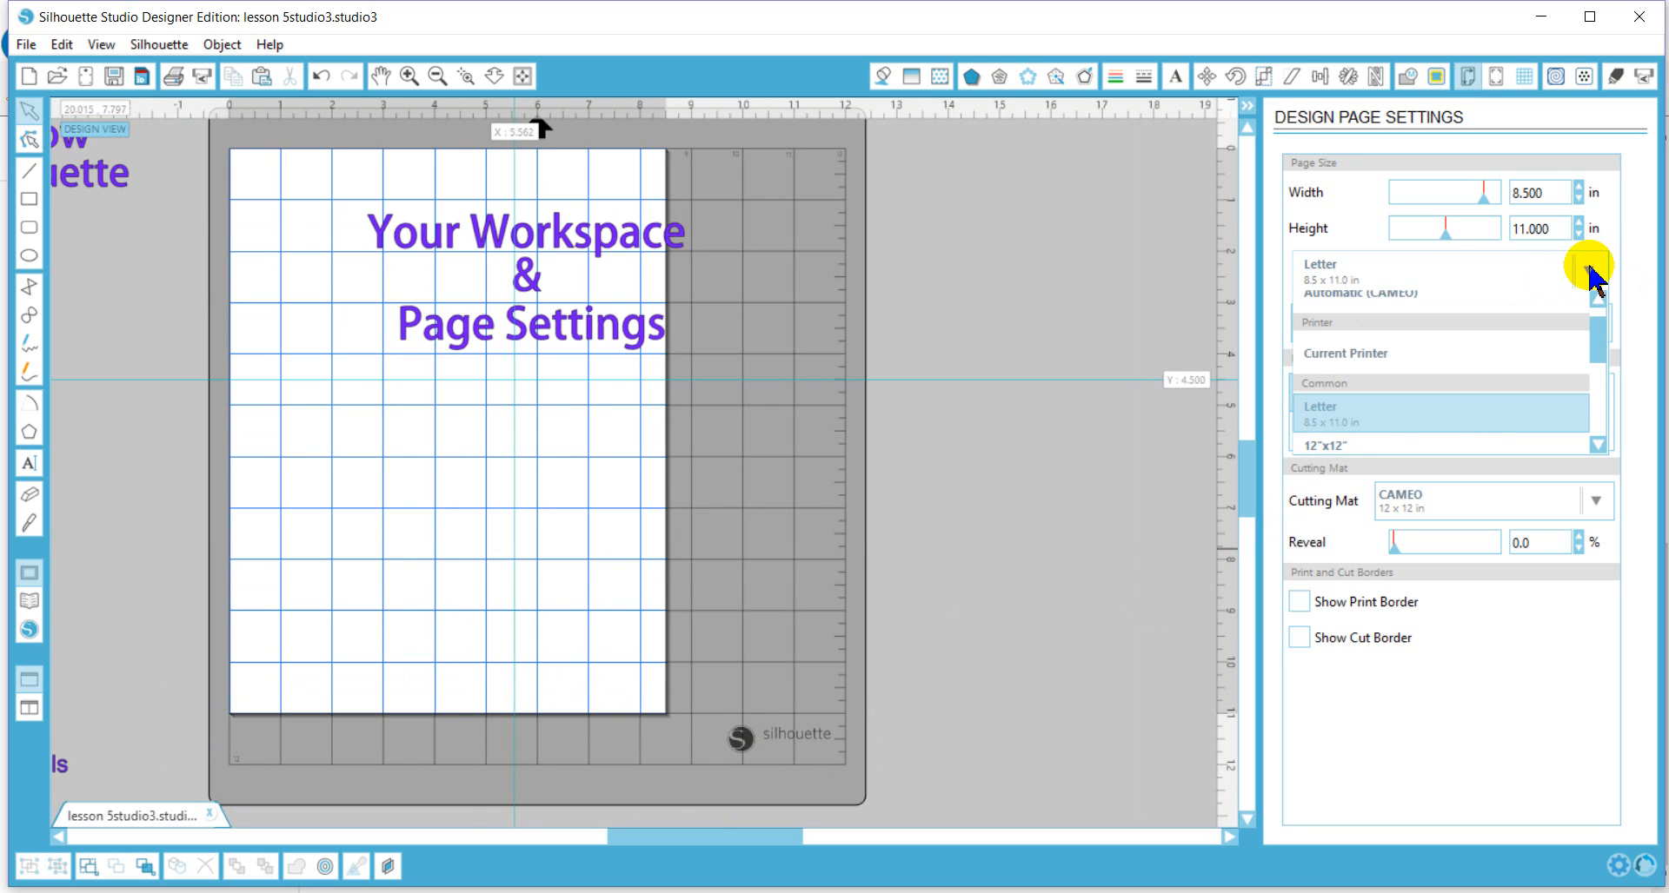
left_click(1383, 353)
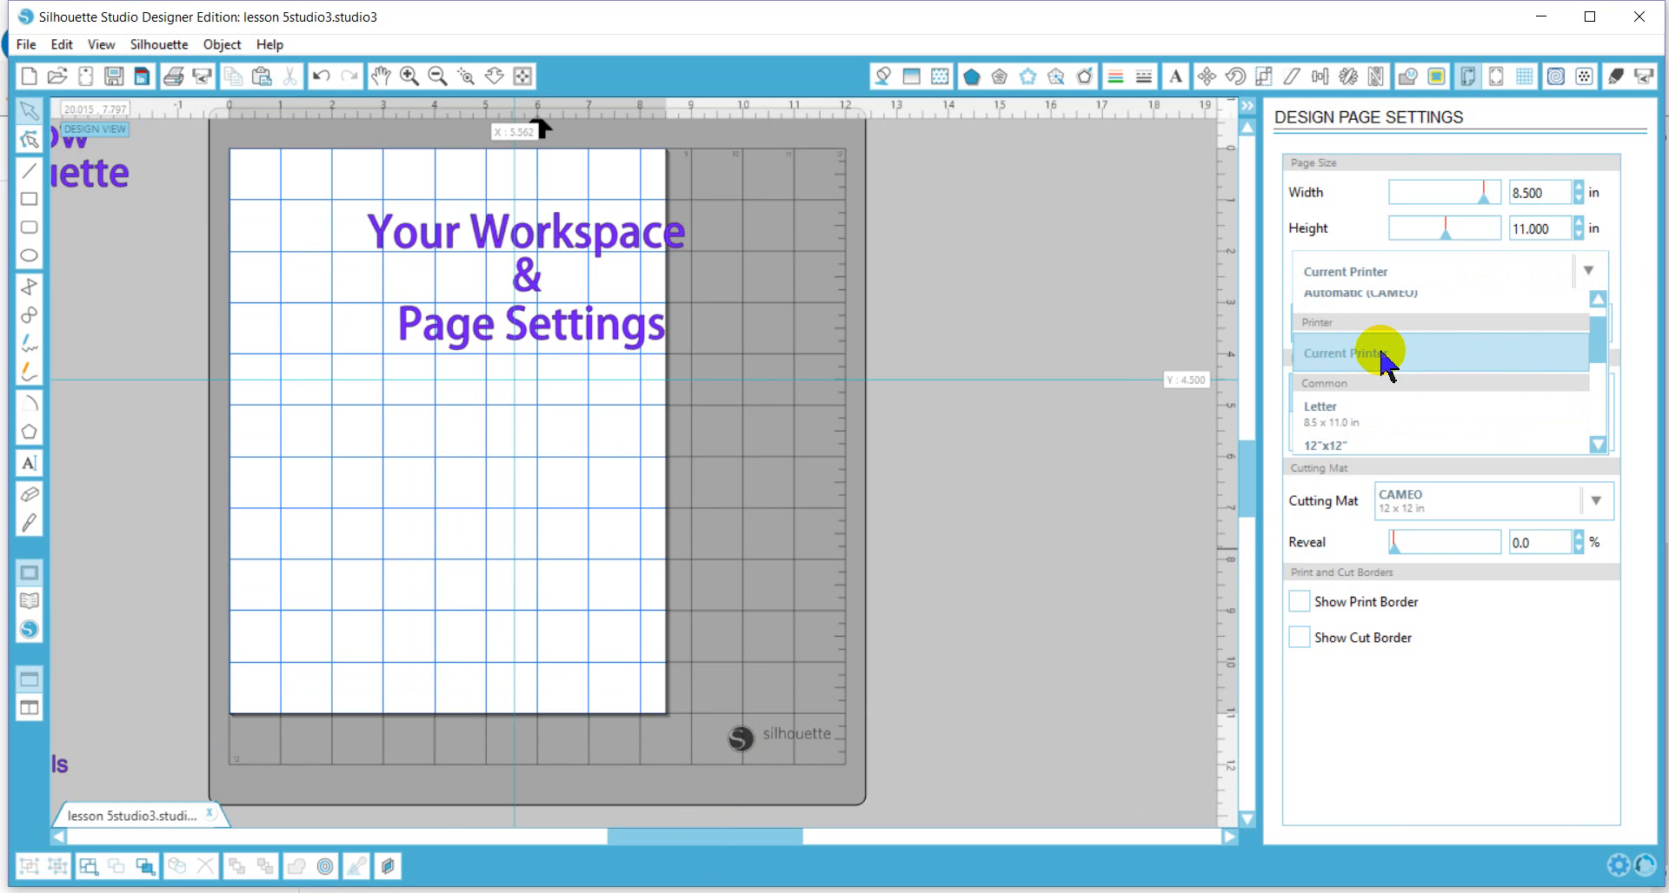
left_click(1589, 266)
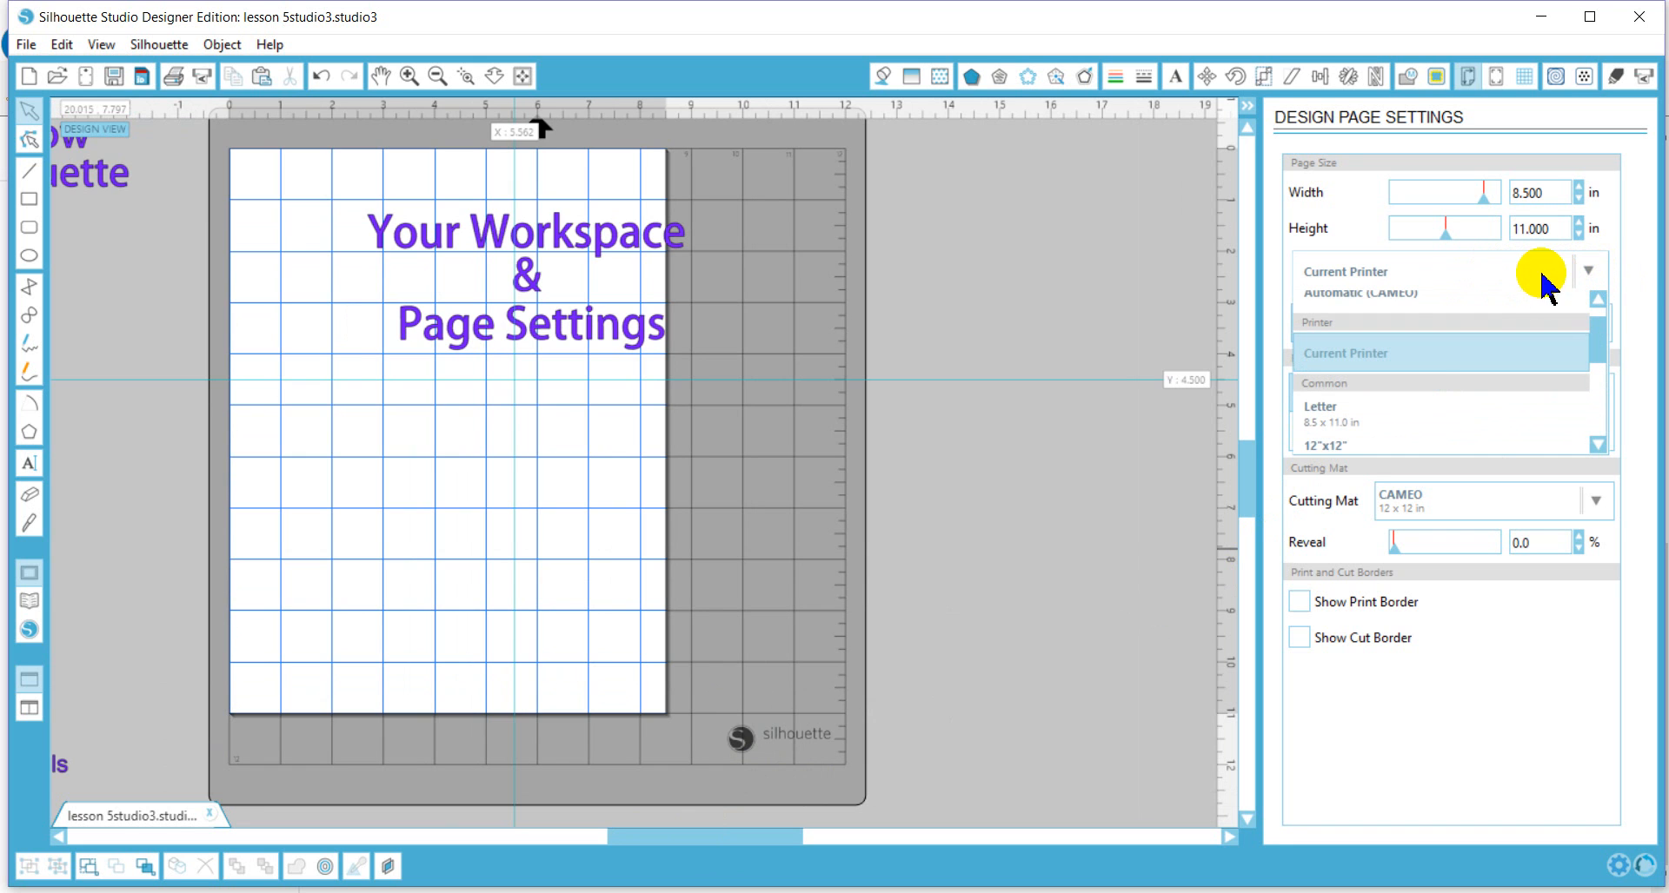
left_click(1425, 352)
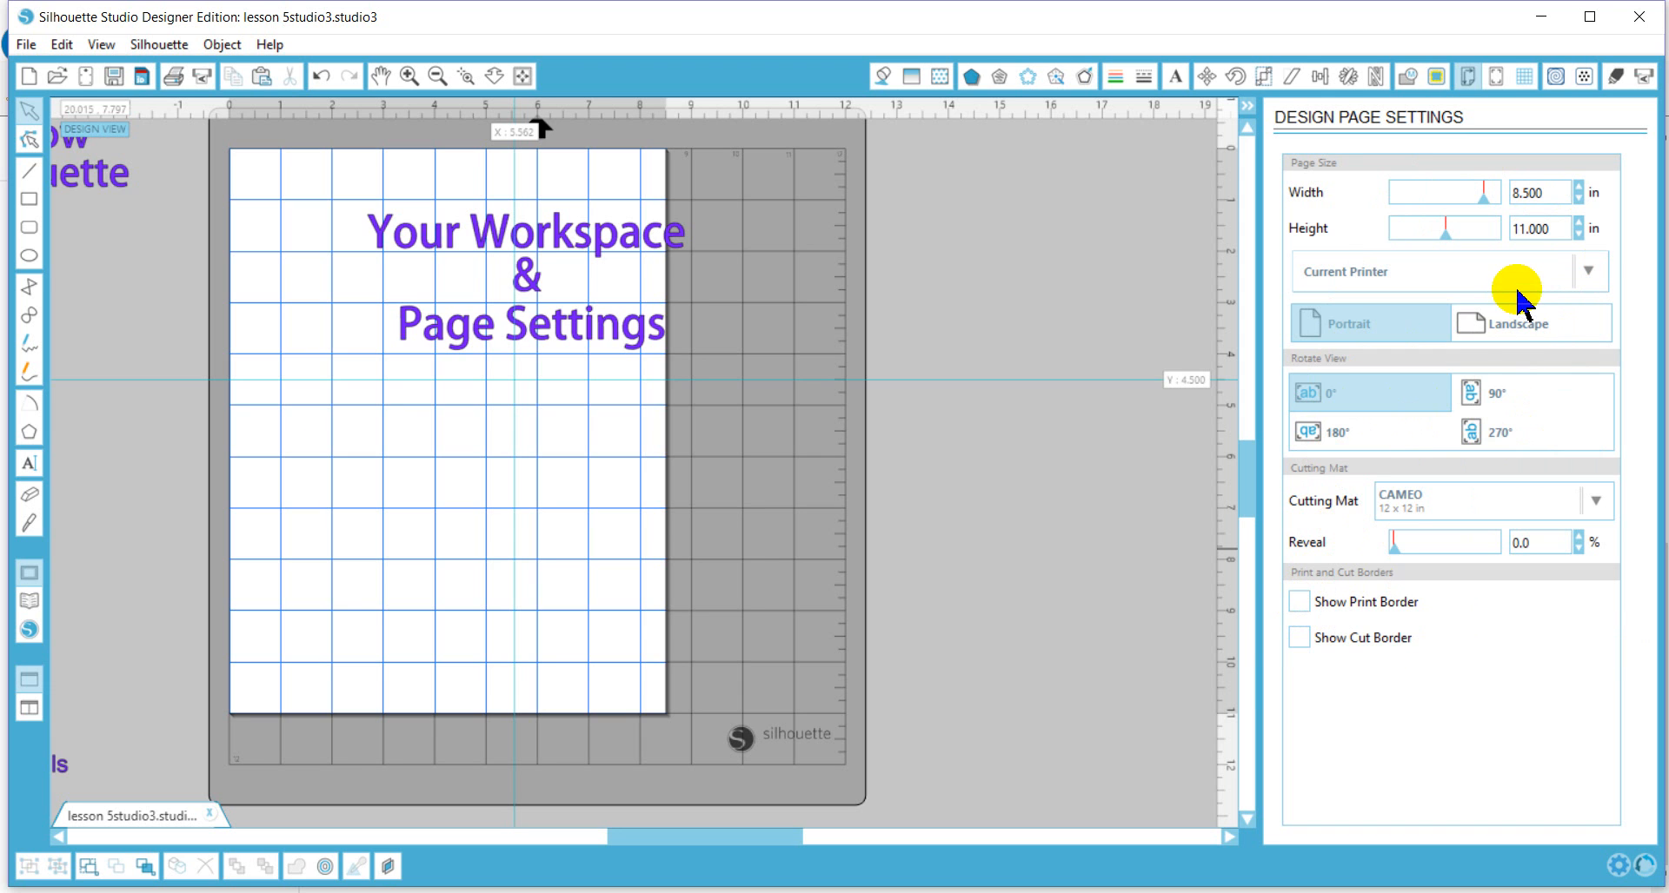
- Set the page size to the 12"x12" preset and show both the print border and the cut border
left_click(1583, 273)
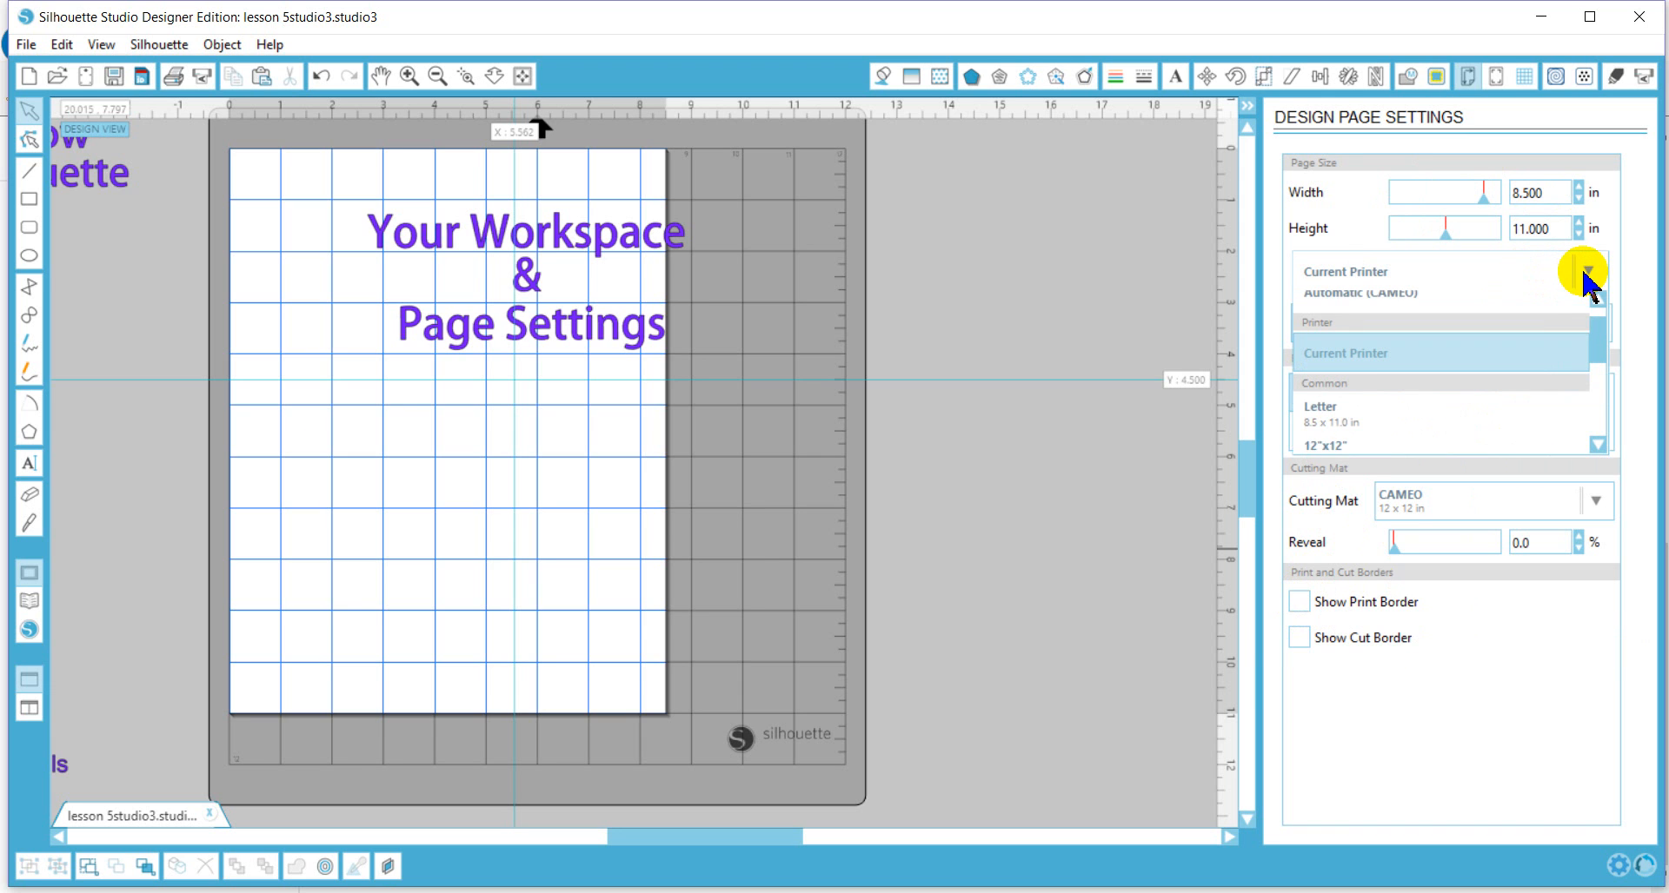
left_click(1491, 445)
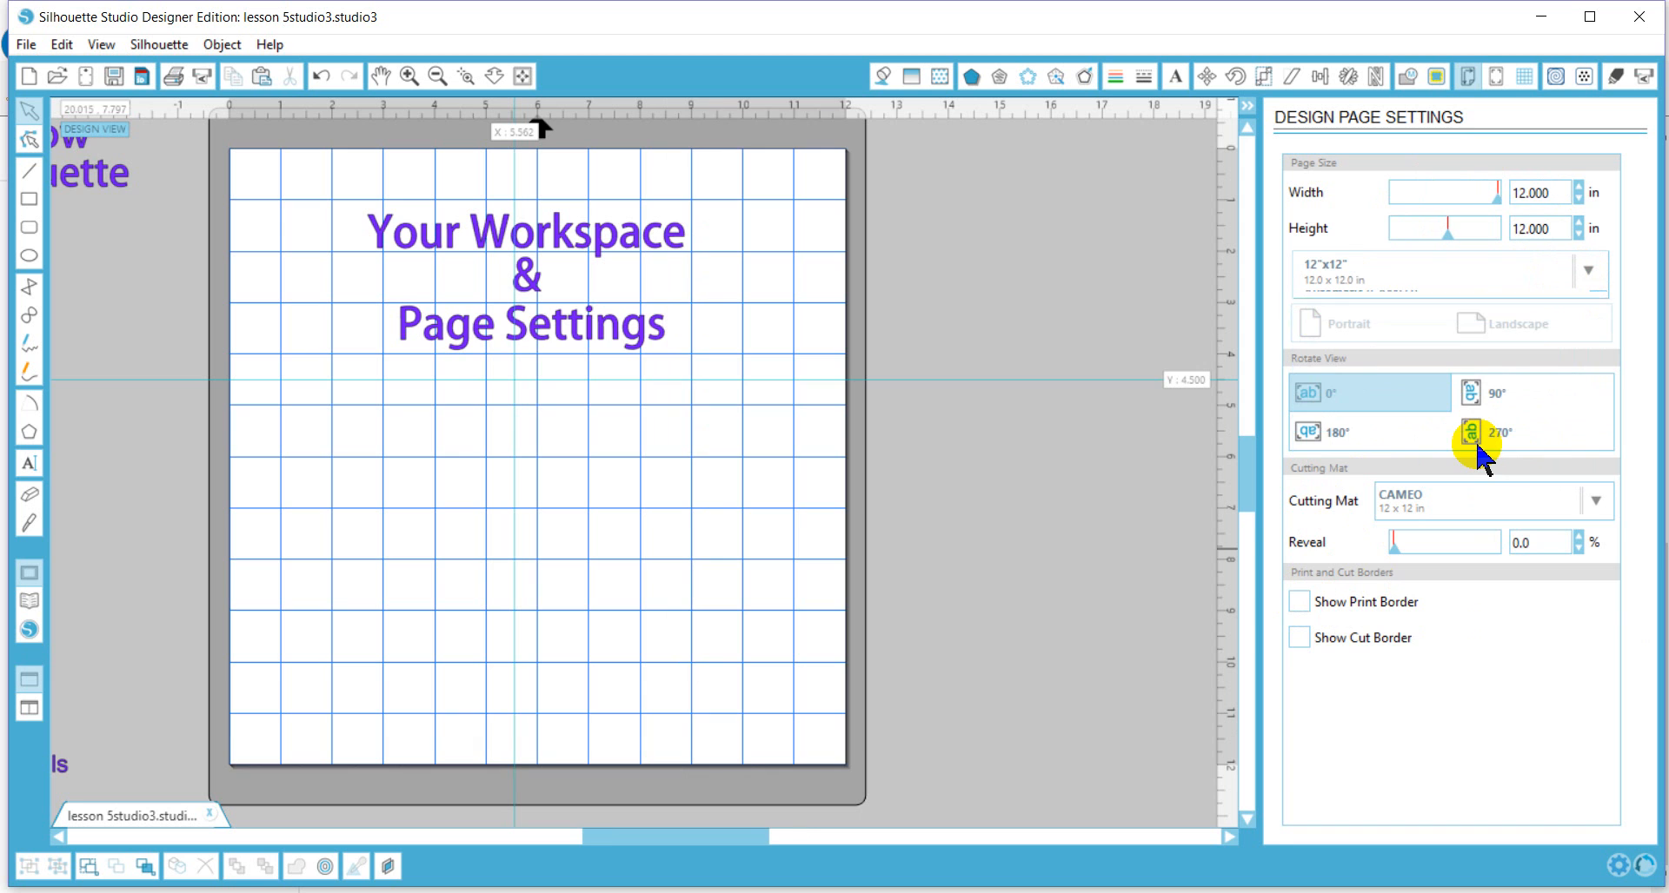
left_click(1299, 602)
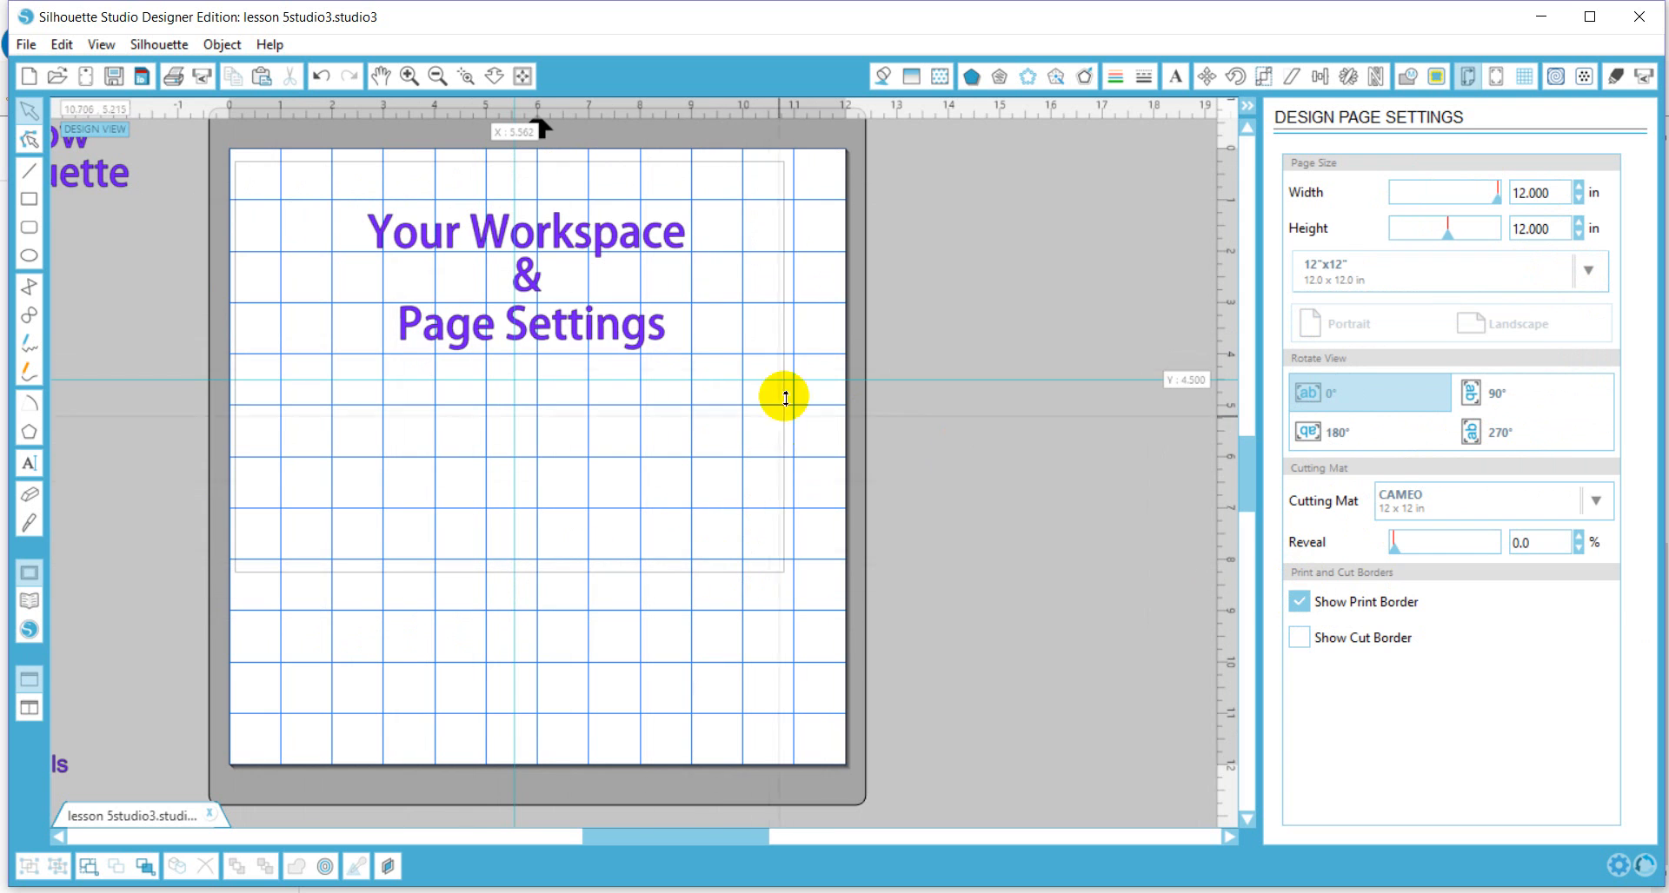
left_click(1299, 638)
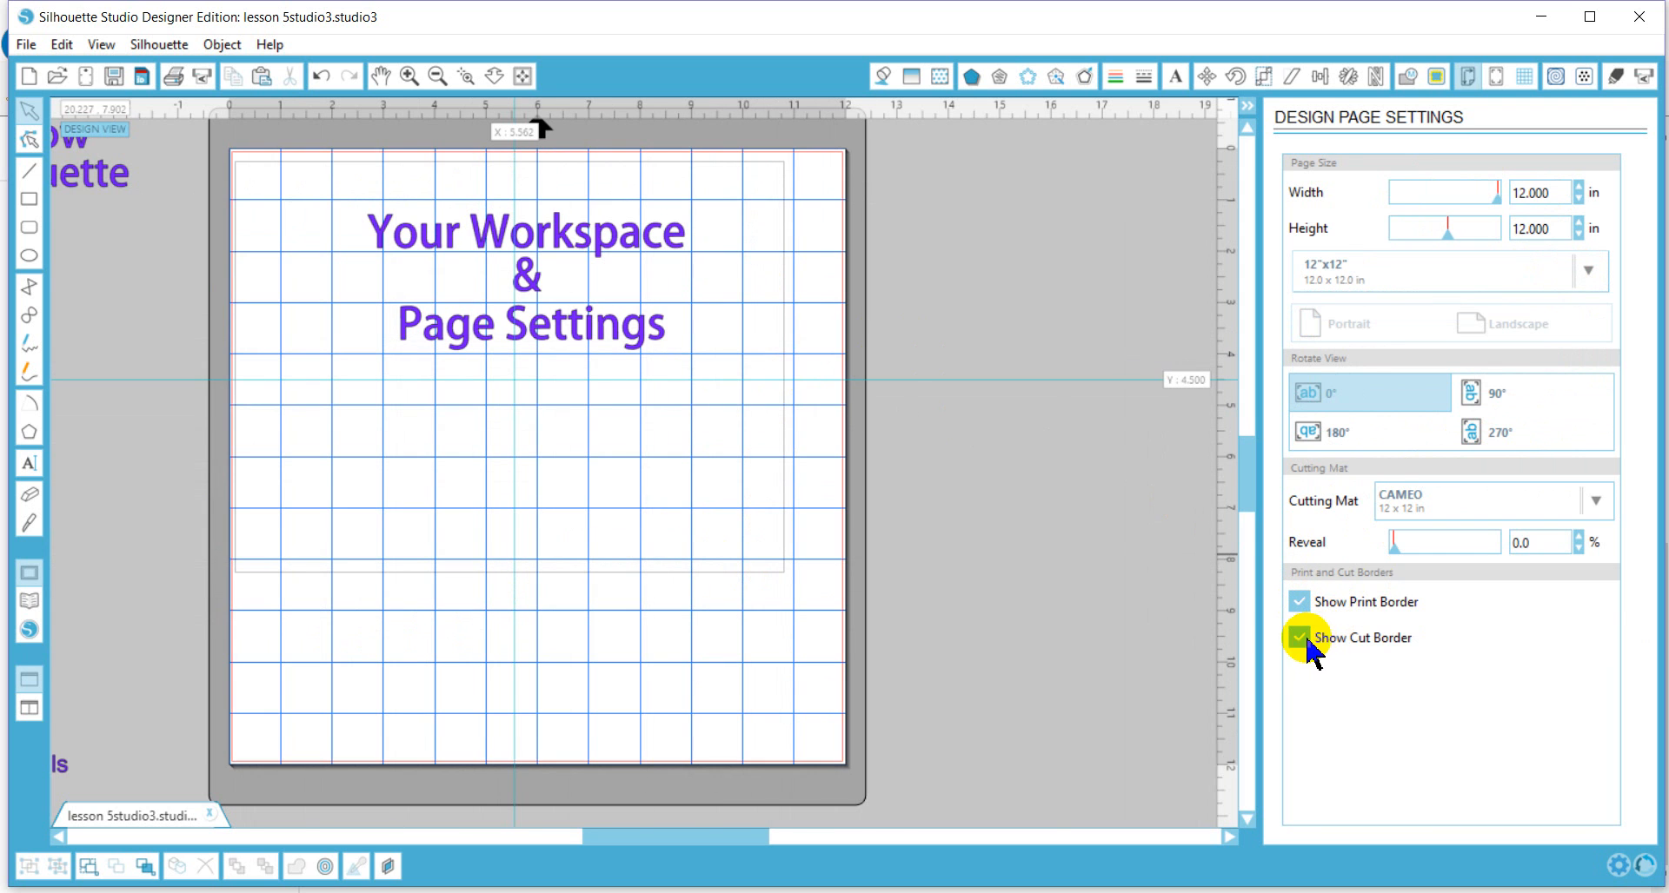
- Hide the cut border, move the title text slightly higher on the page, and show the cut border again
left_click(1299, 638)
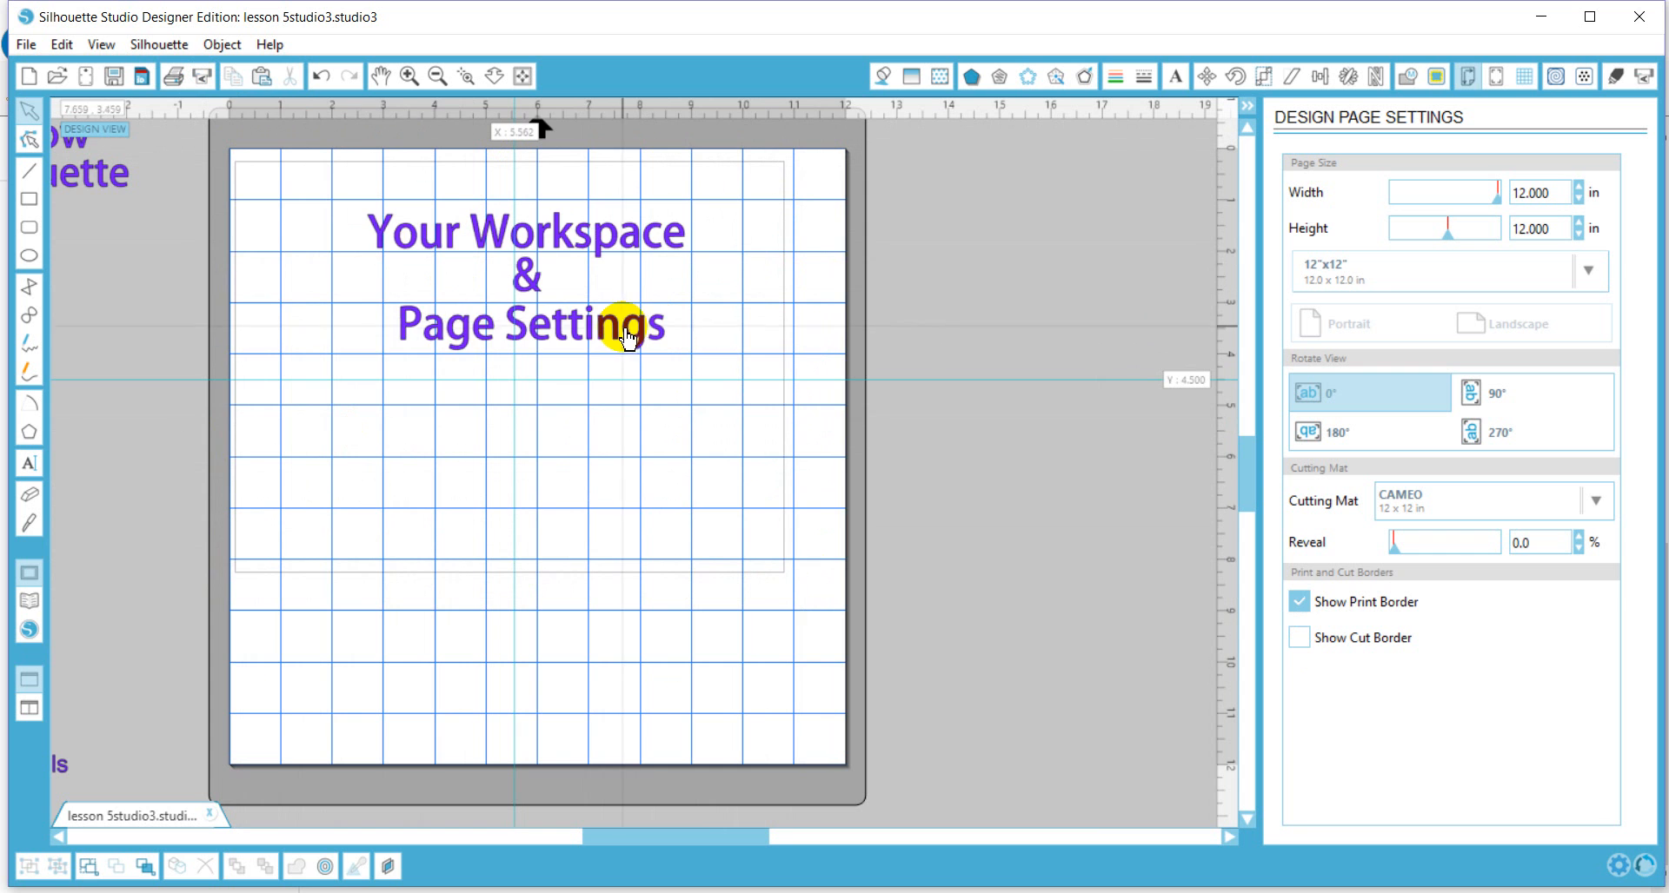
mouse_move(626, 327)
left_mouse_down()
mouse_move(600, 631)
mouse_move(638, 300)
left_mouse_up()
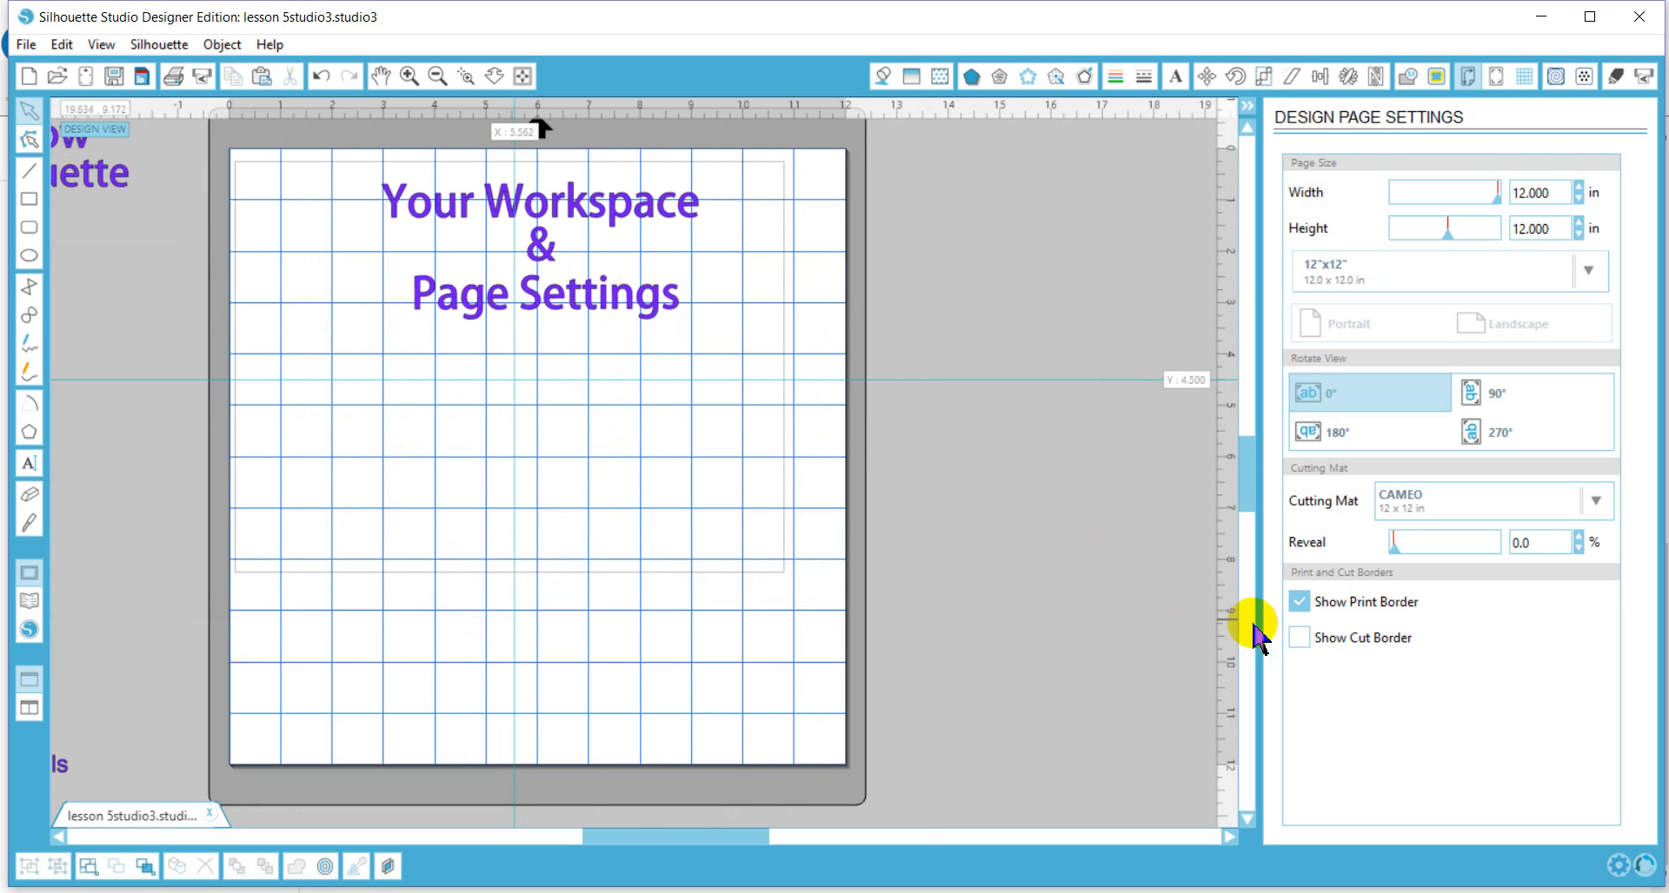
left_click(1299, 637)
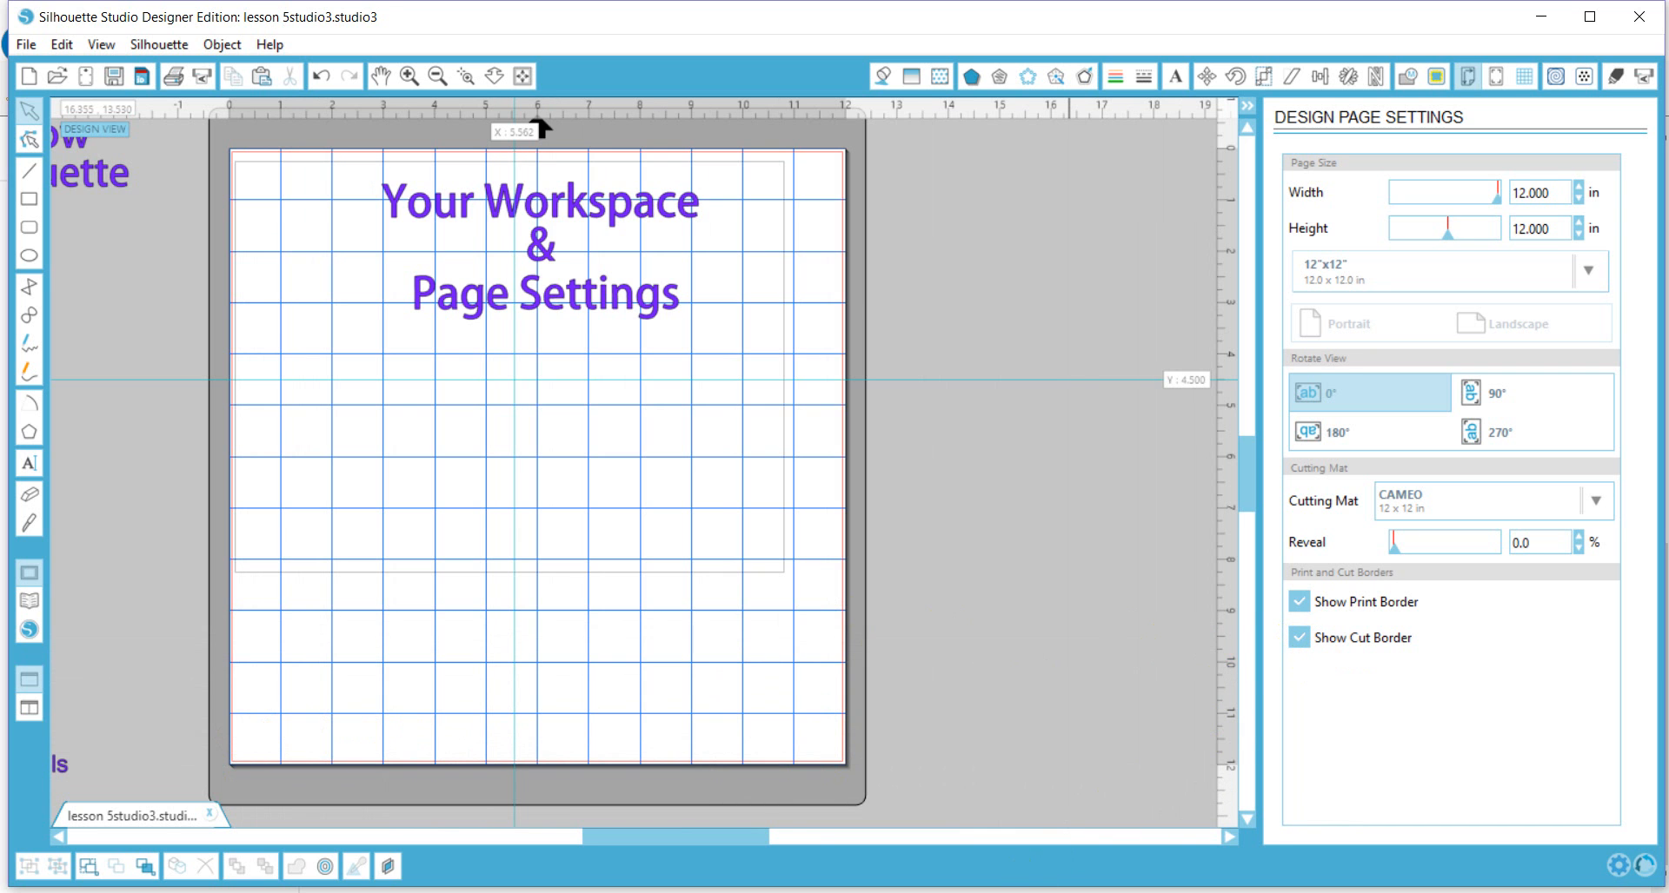
- Inspect the cut border along the page's side edges up close and move the title text lower on the page
left_click(408, 77)
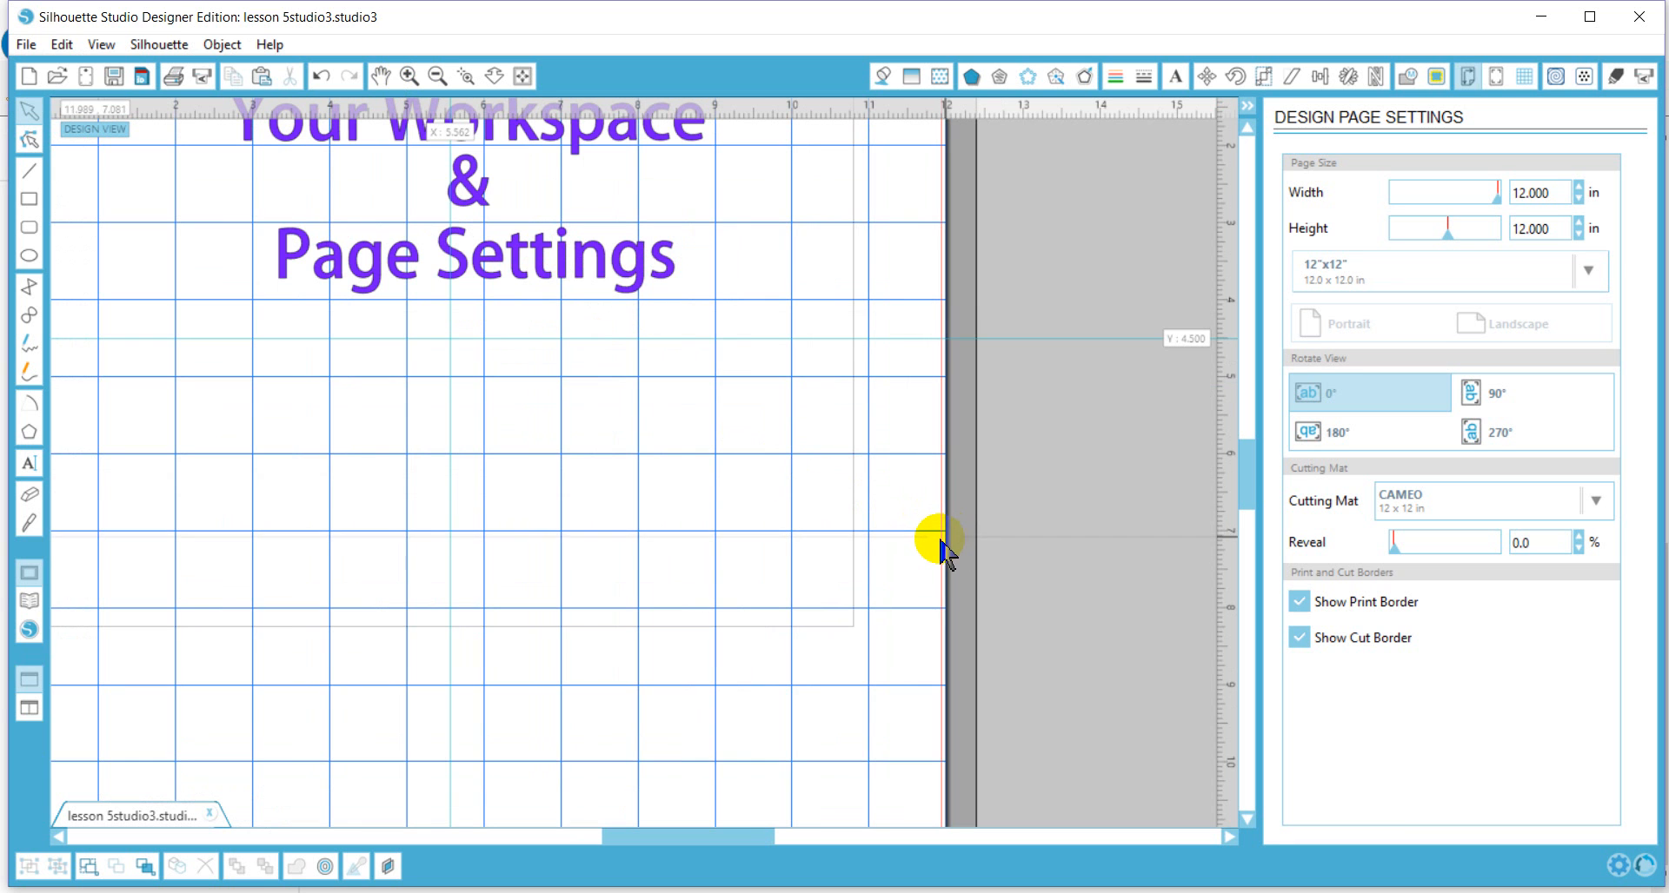
left_click_drag(726, 837, 570, 807)
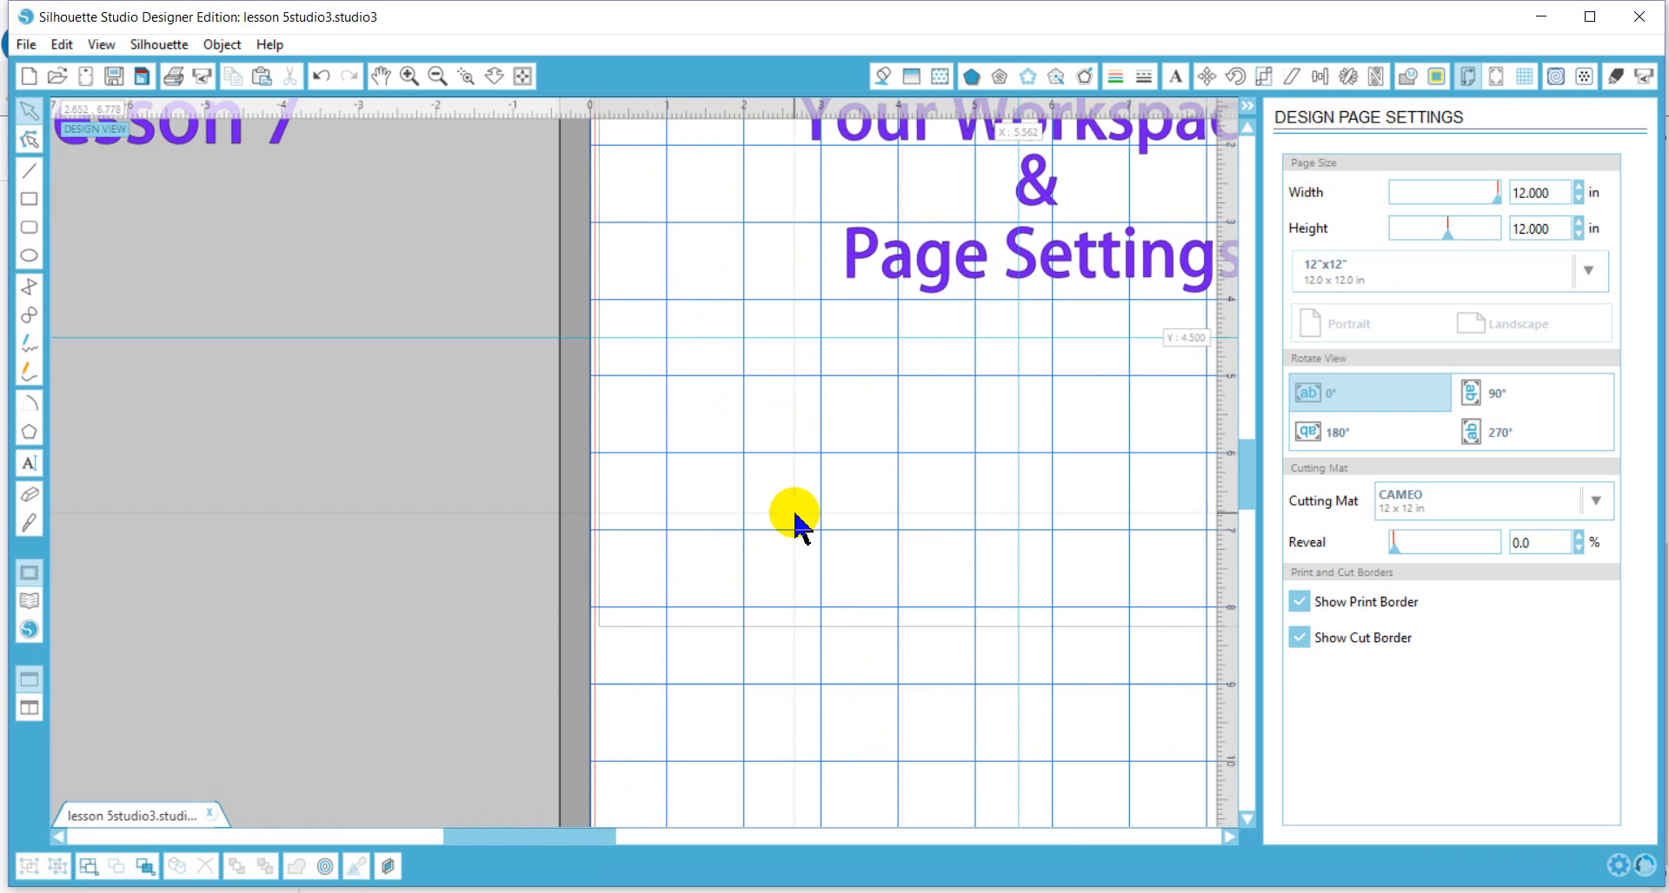
left_click_drag(939, 283, 833, 344)
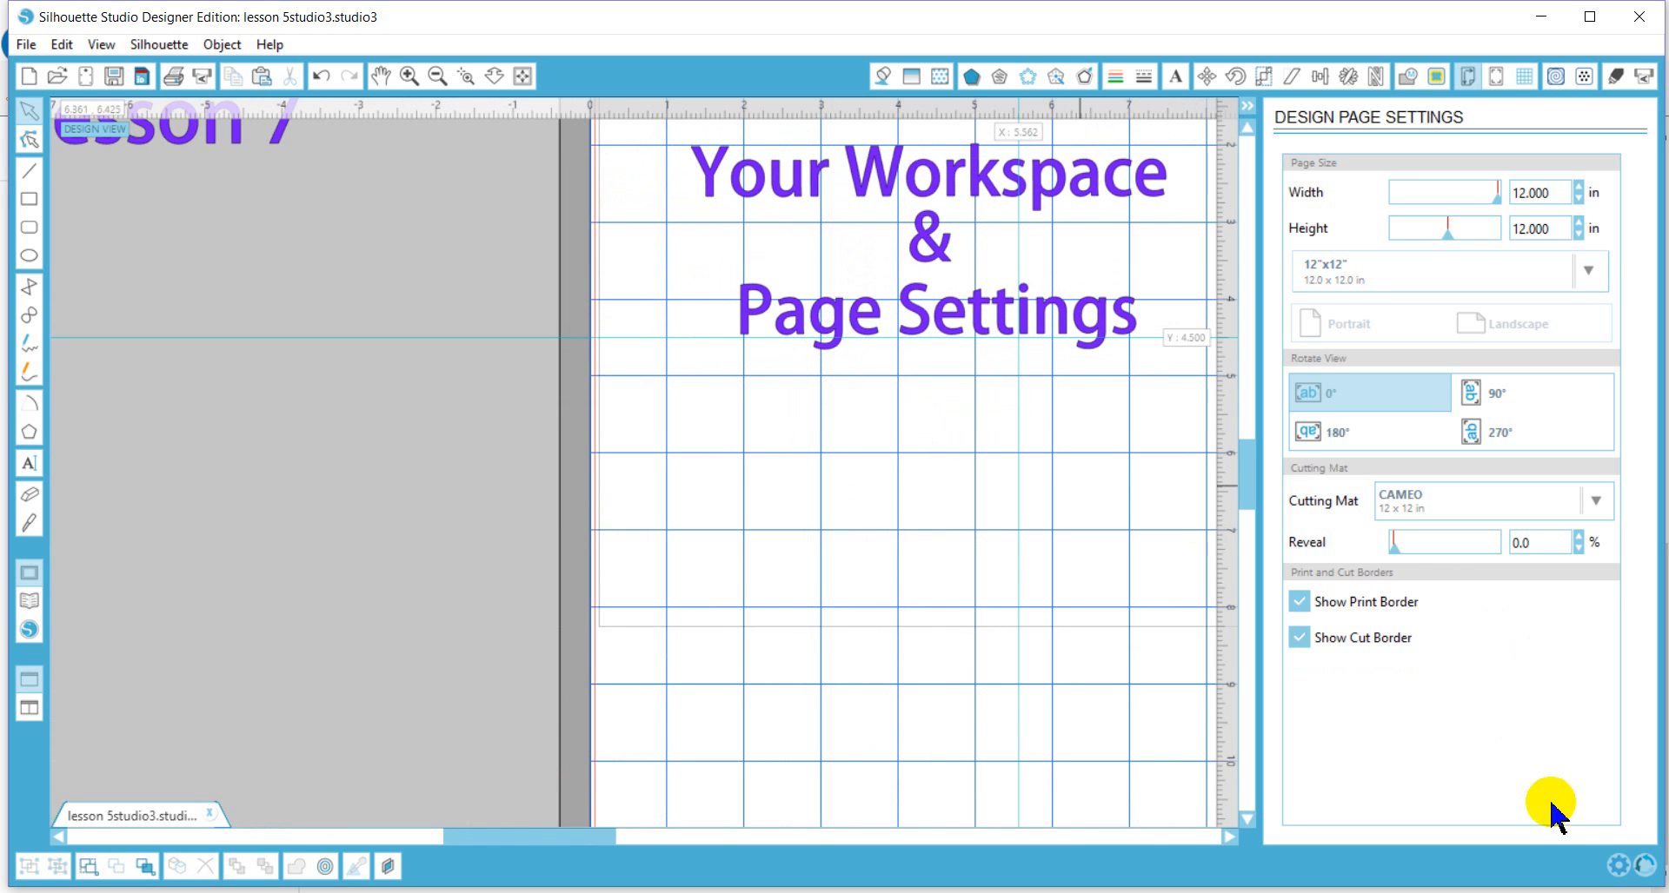
- Enable "Cut to edge of page" in the default page border preferences and apply the change
left_click(1614, 864)
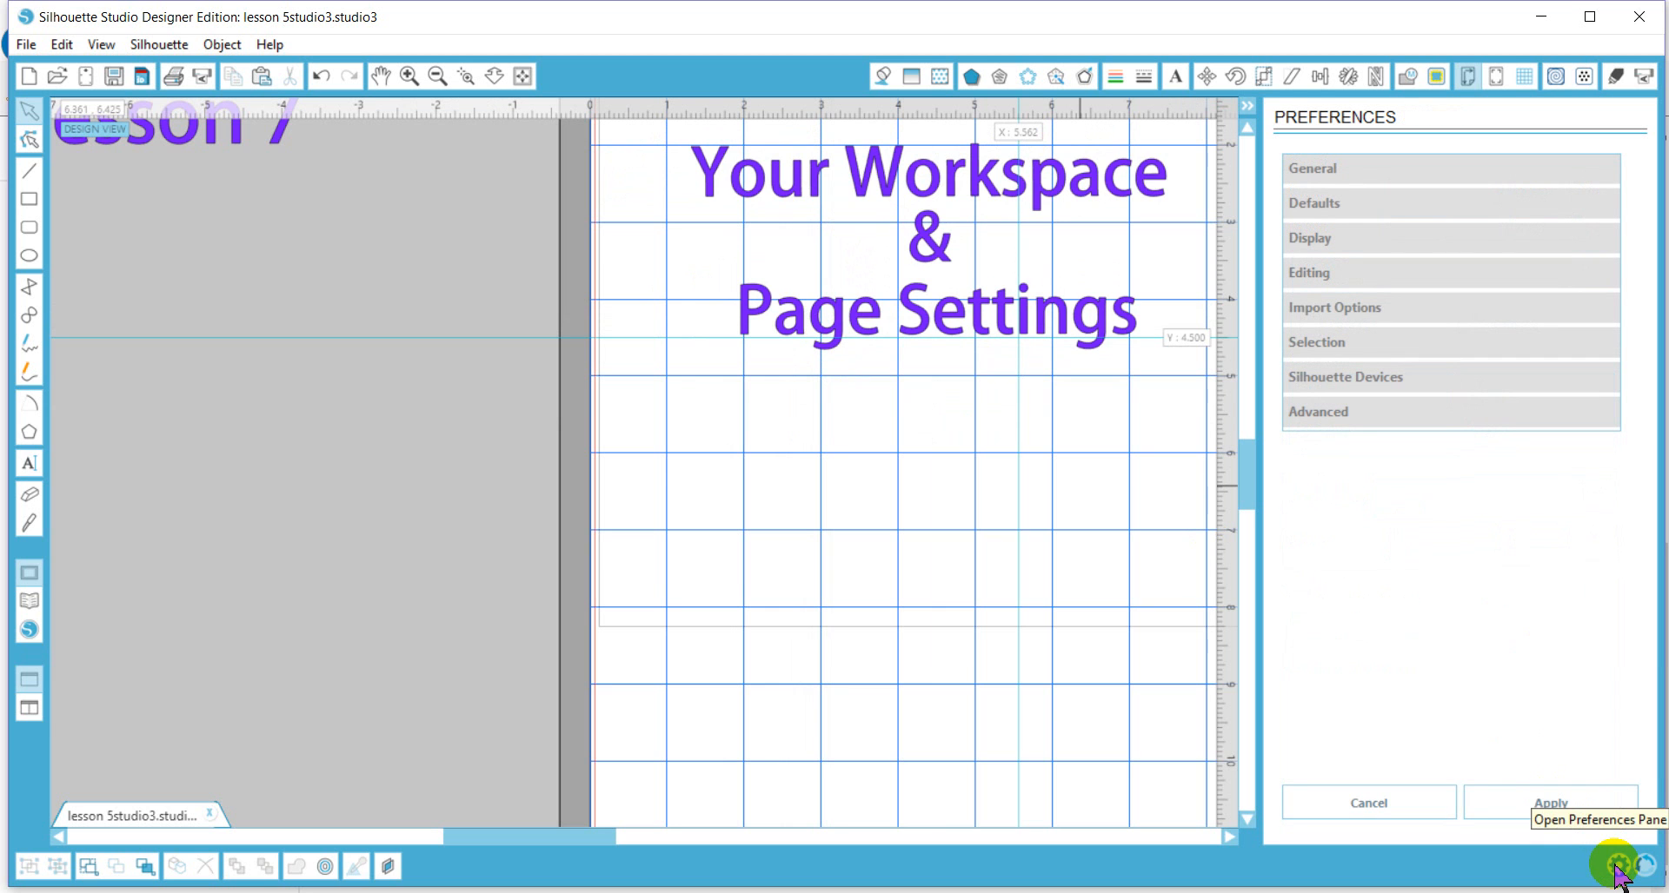
left_click(1458, 202)
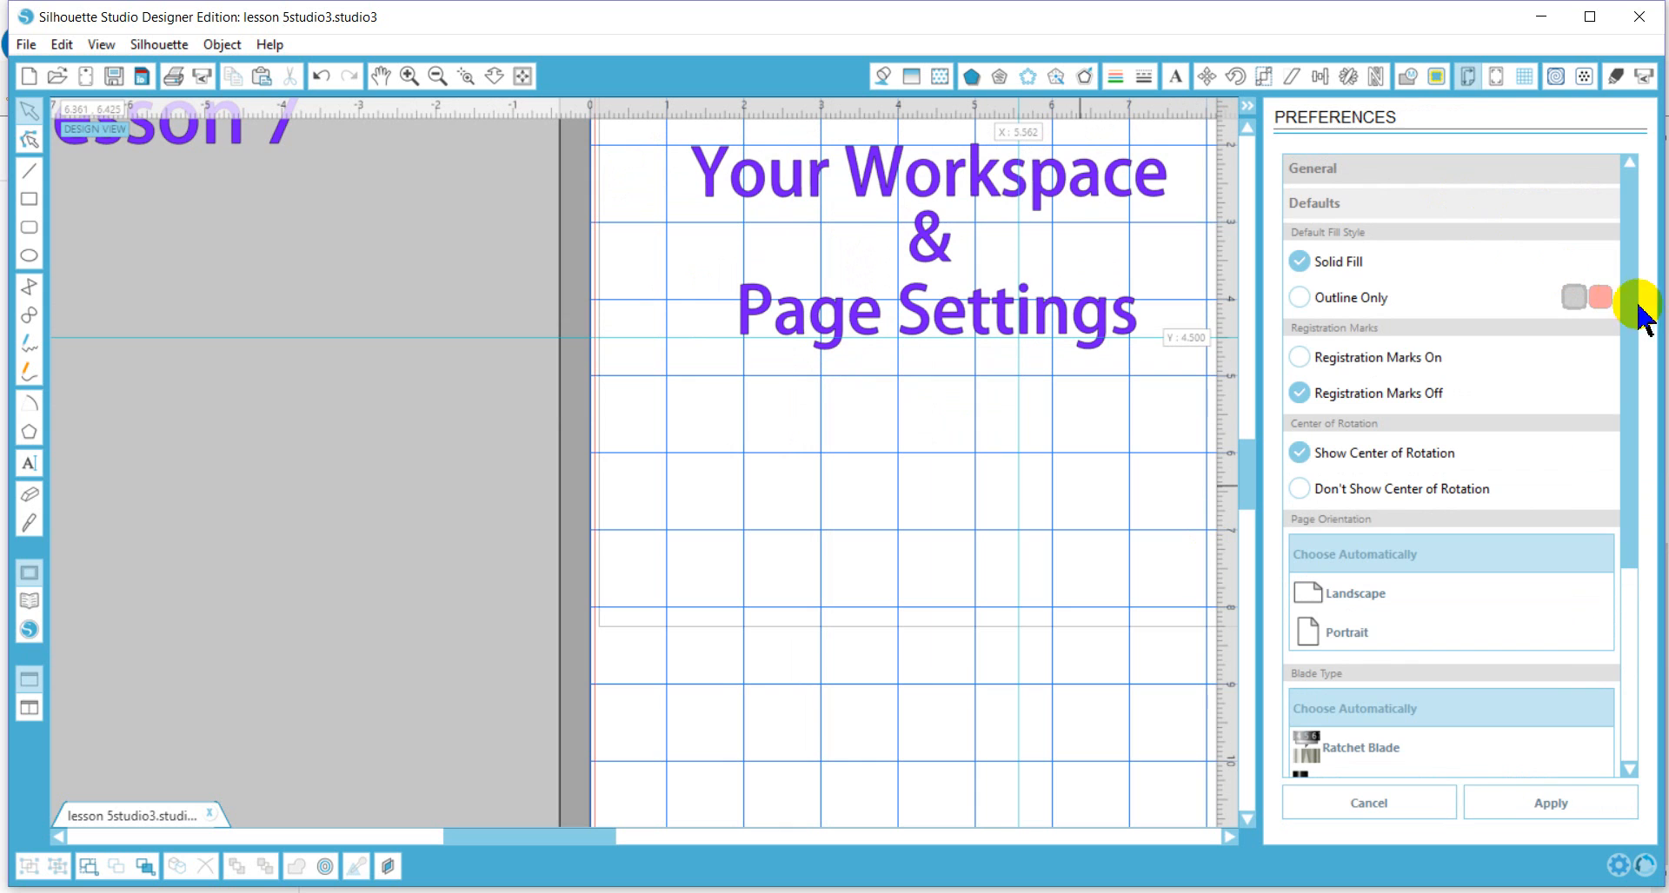
left_click_drag(1629, 306, 1658, 513)
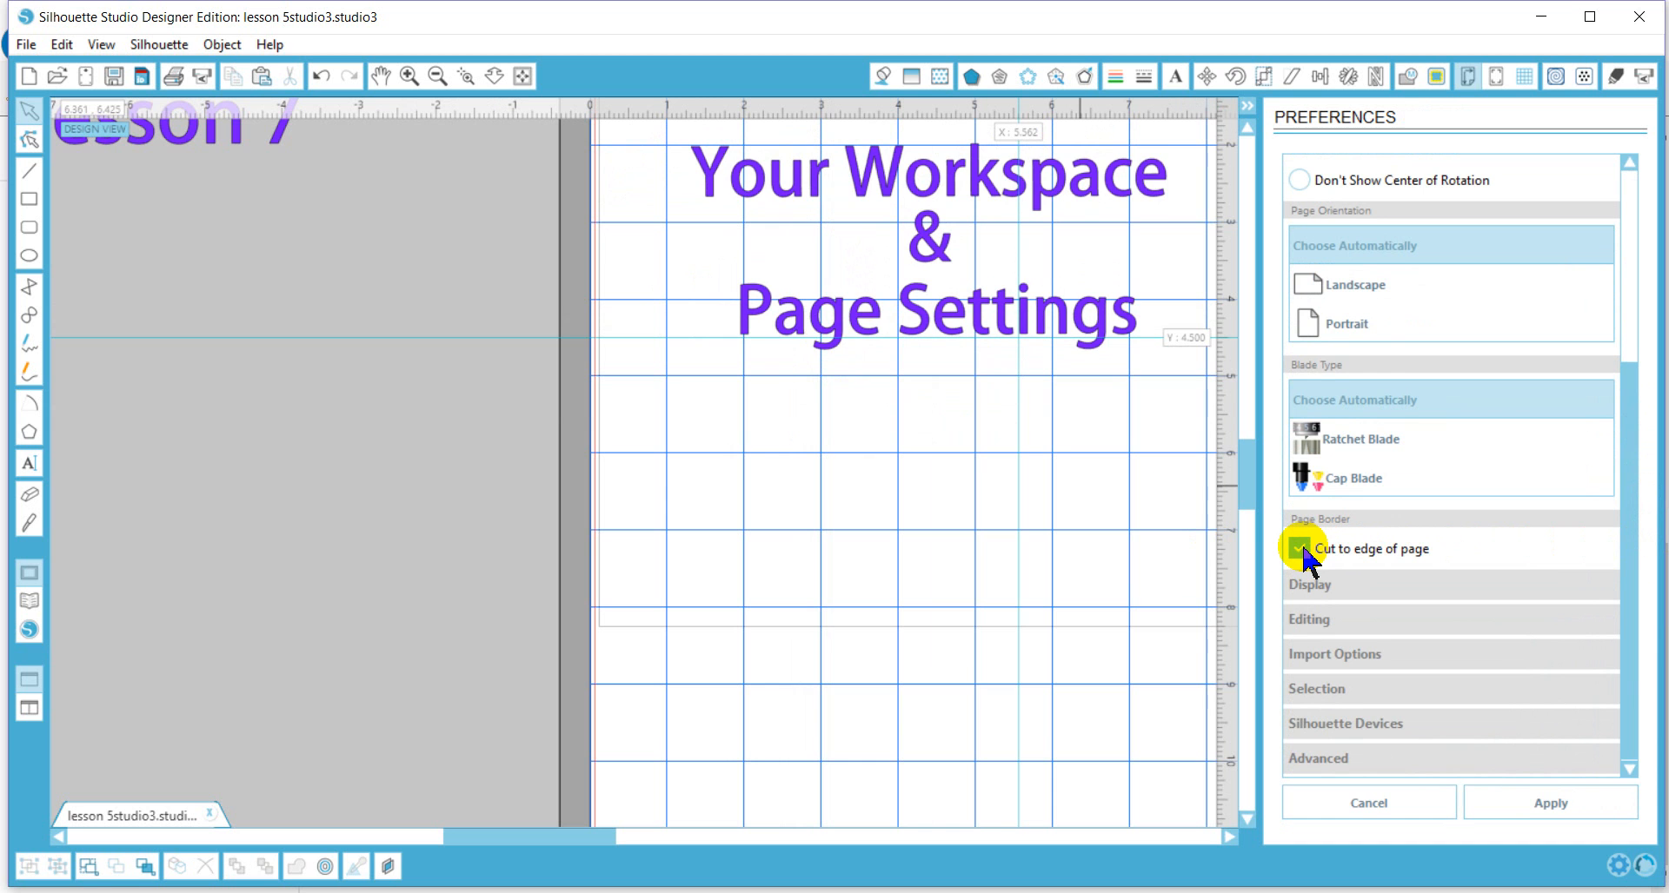
left_click(1514, 808)
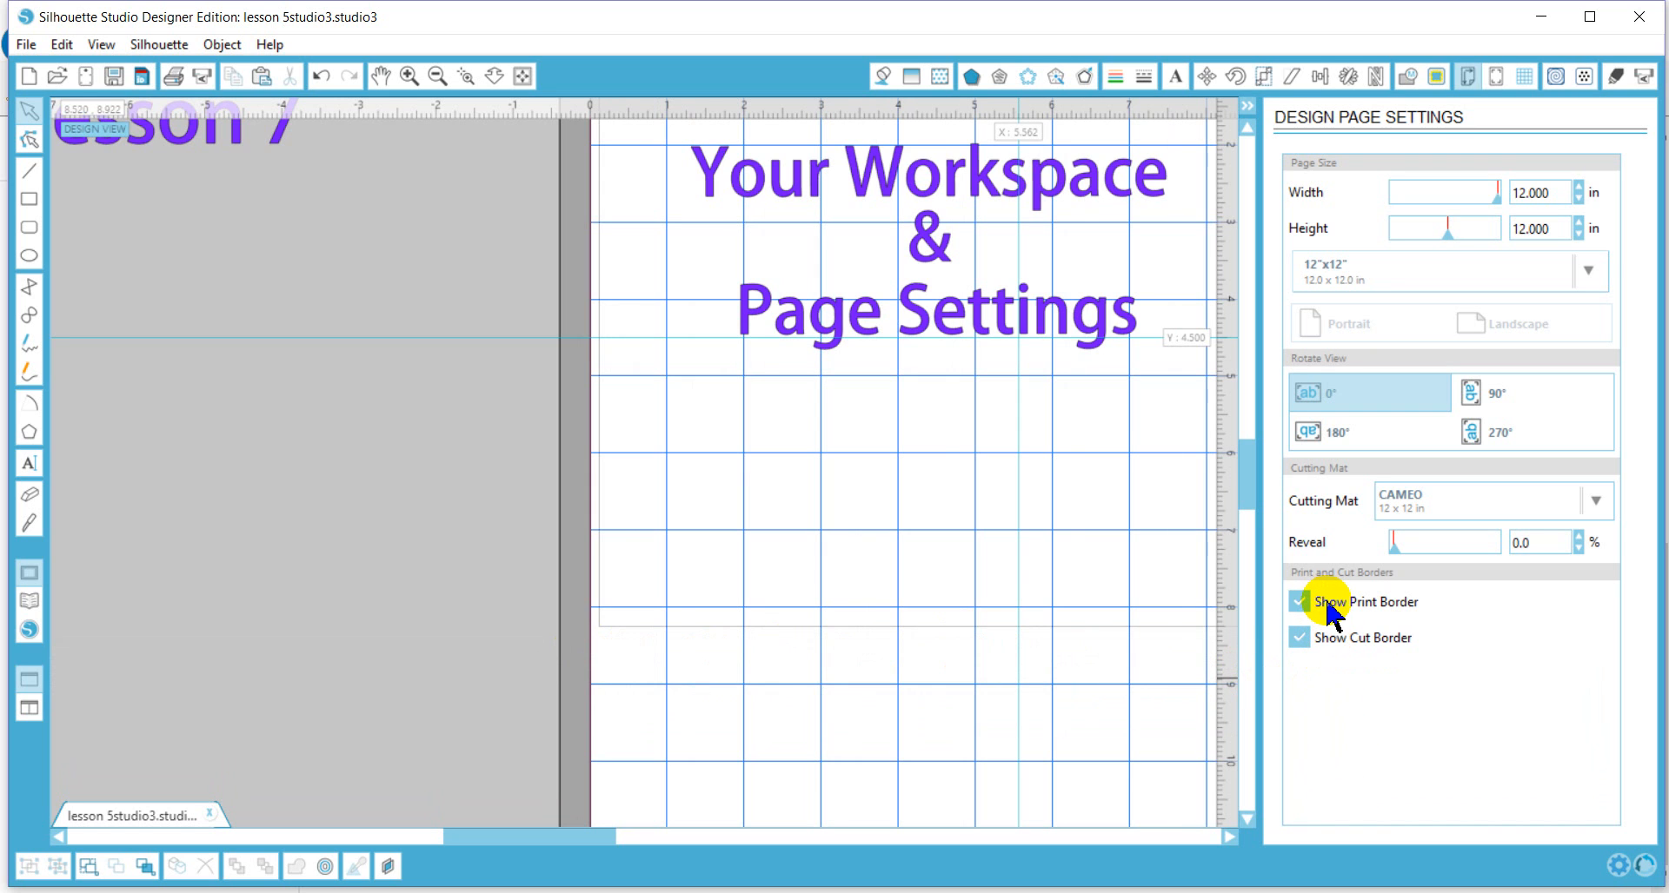
- Set the Canon MX920 series Printer's paper size to A5 in its printing preferences, apply it, and close the print setup without printing
left_click(1299, 602)
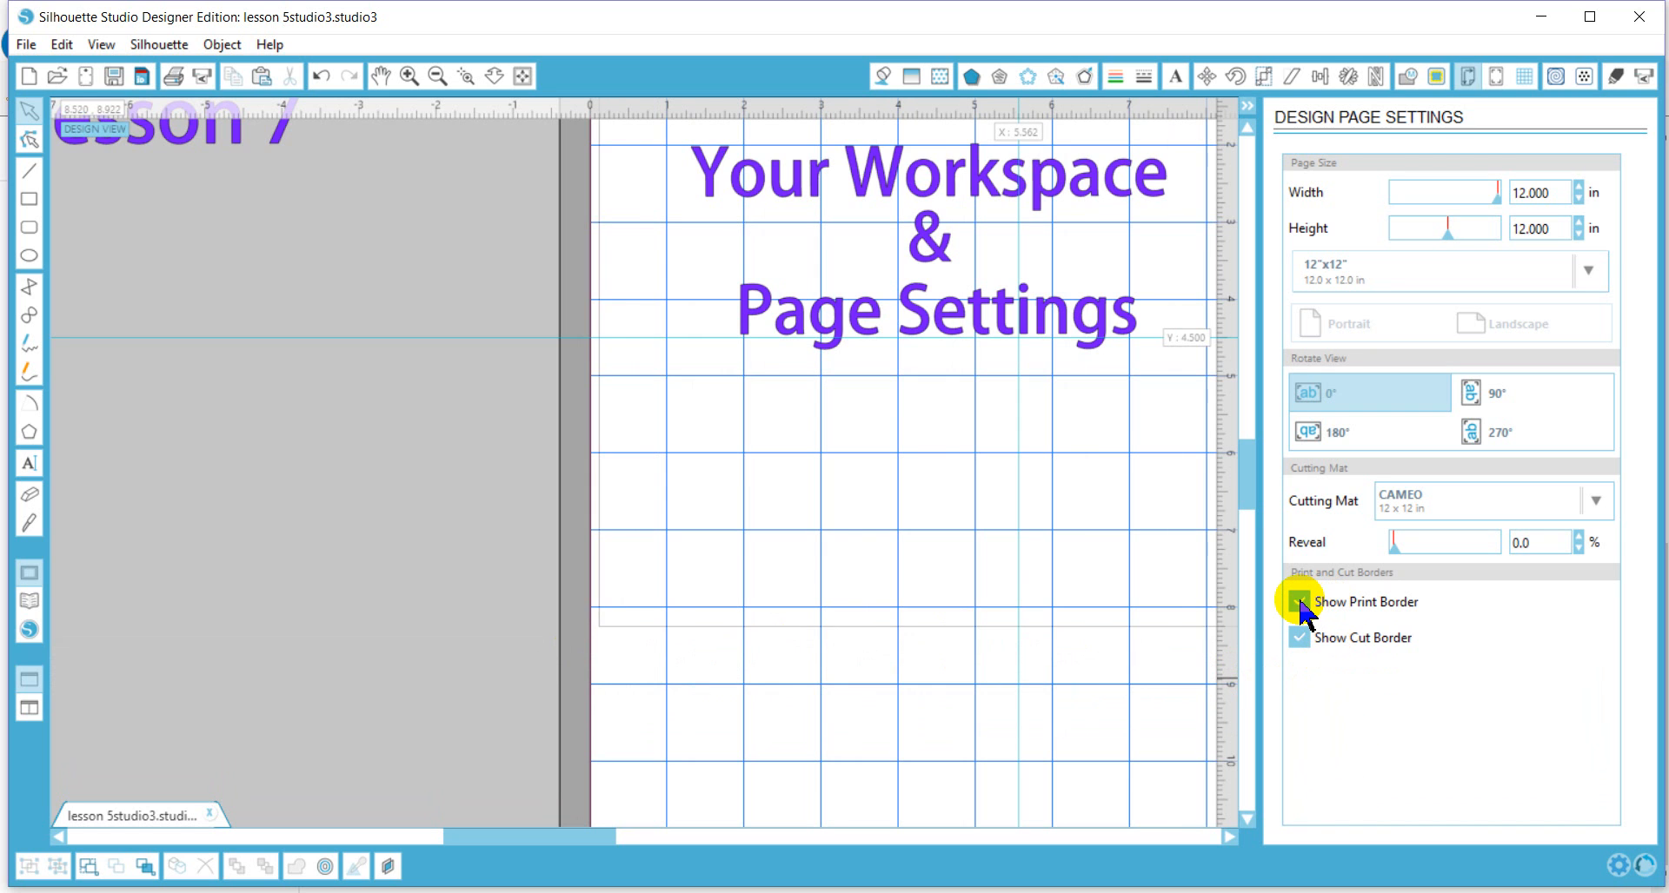
left_click(522, 77)
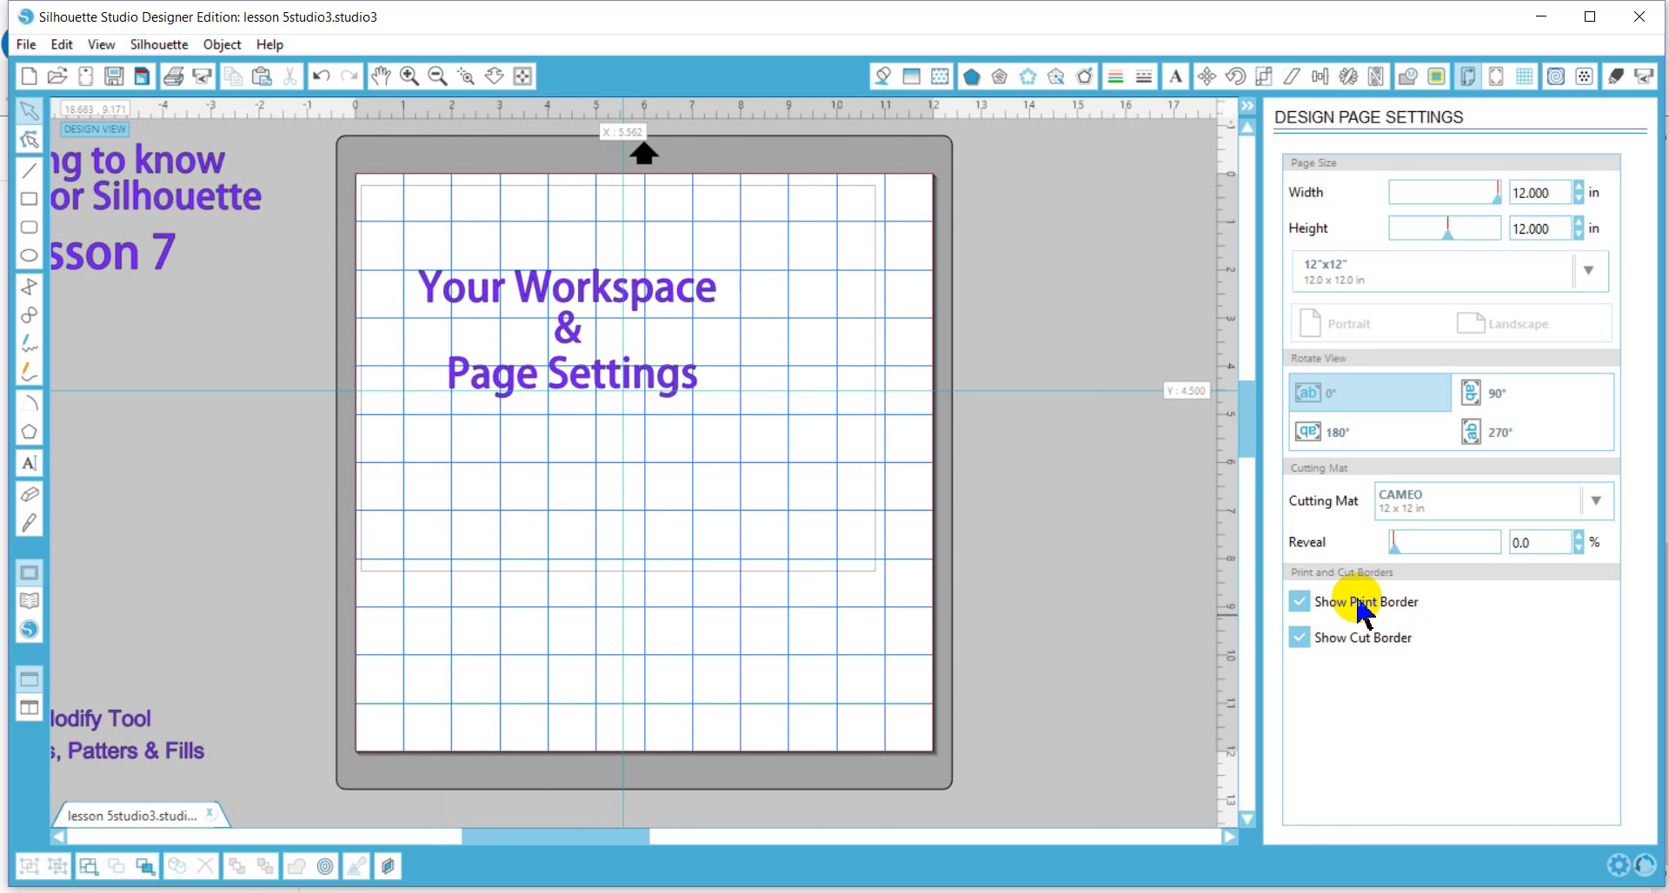
left_click(174, 78)
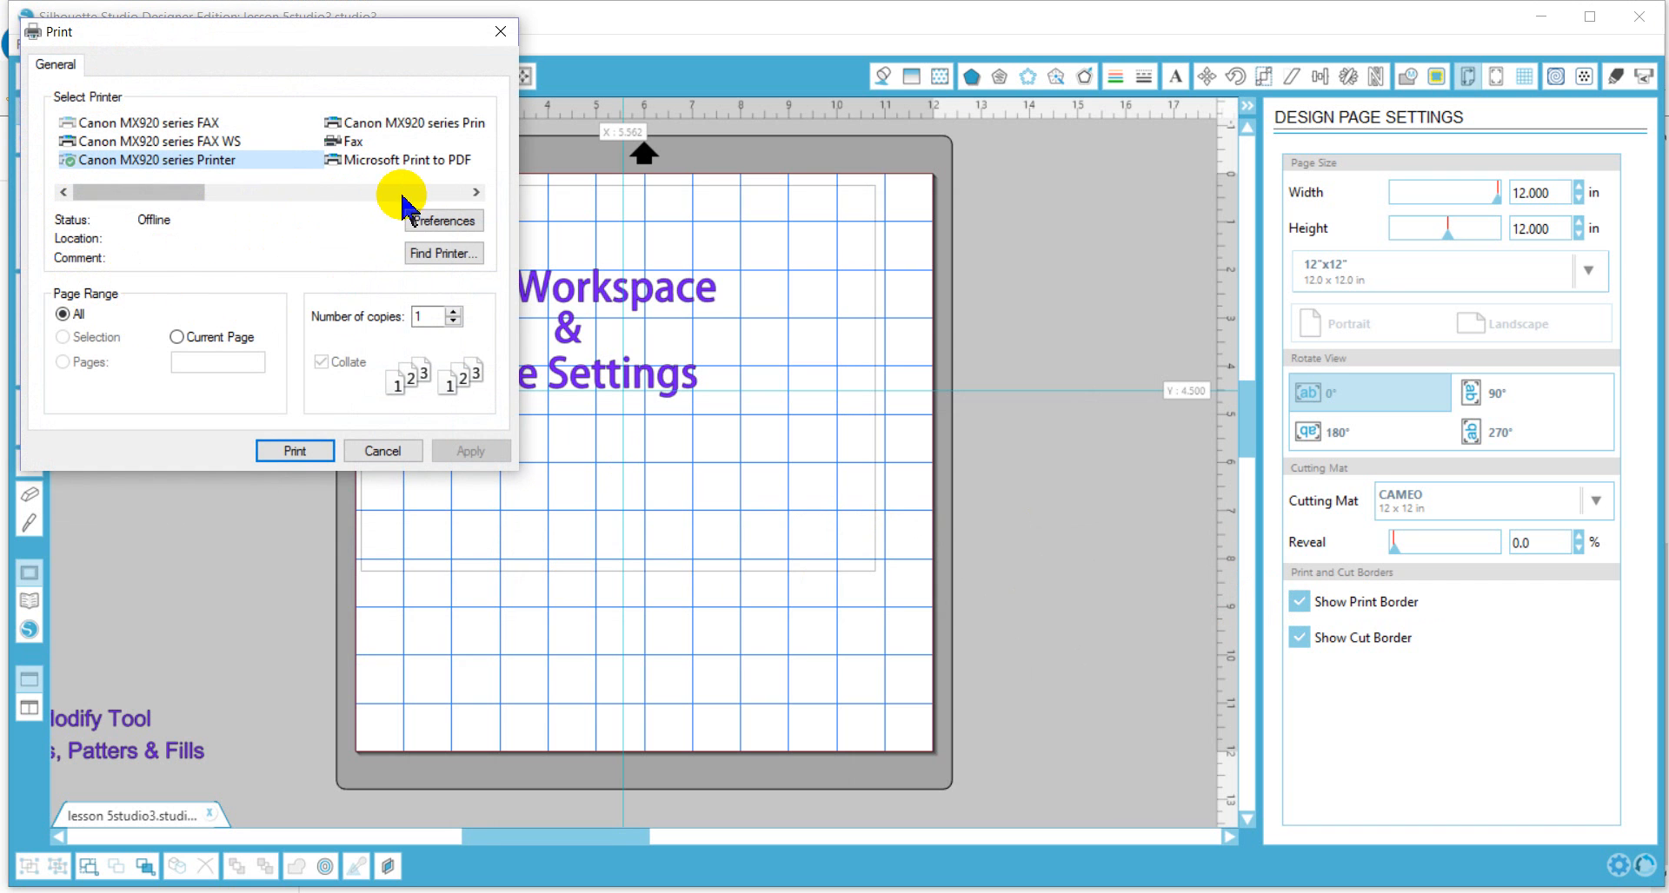
left_click(425, 224)
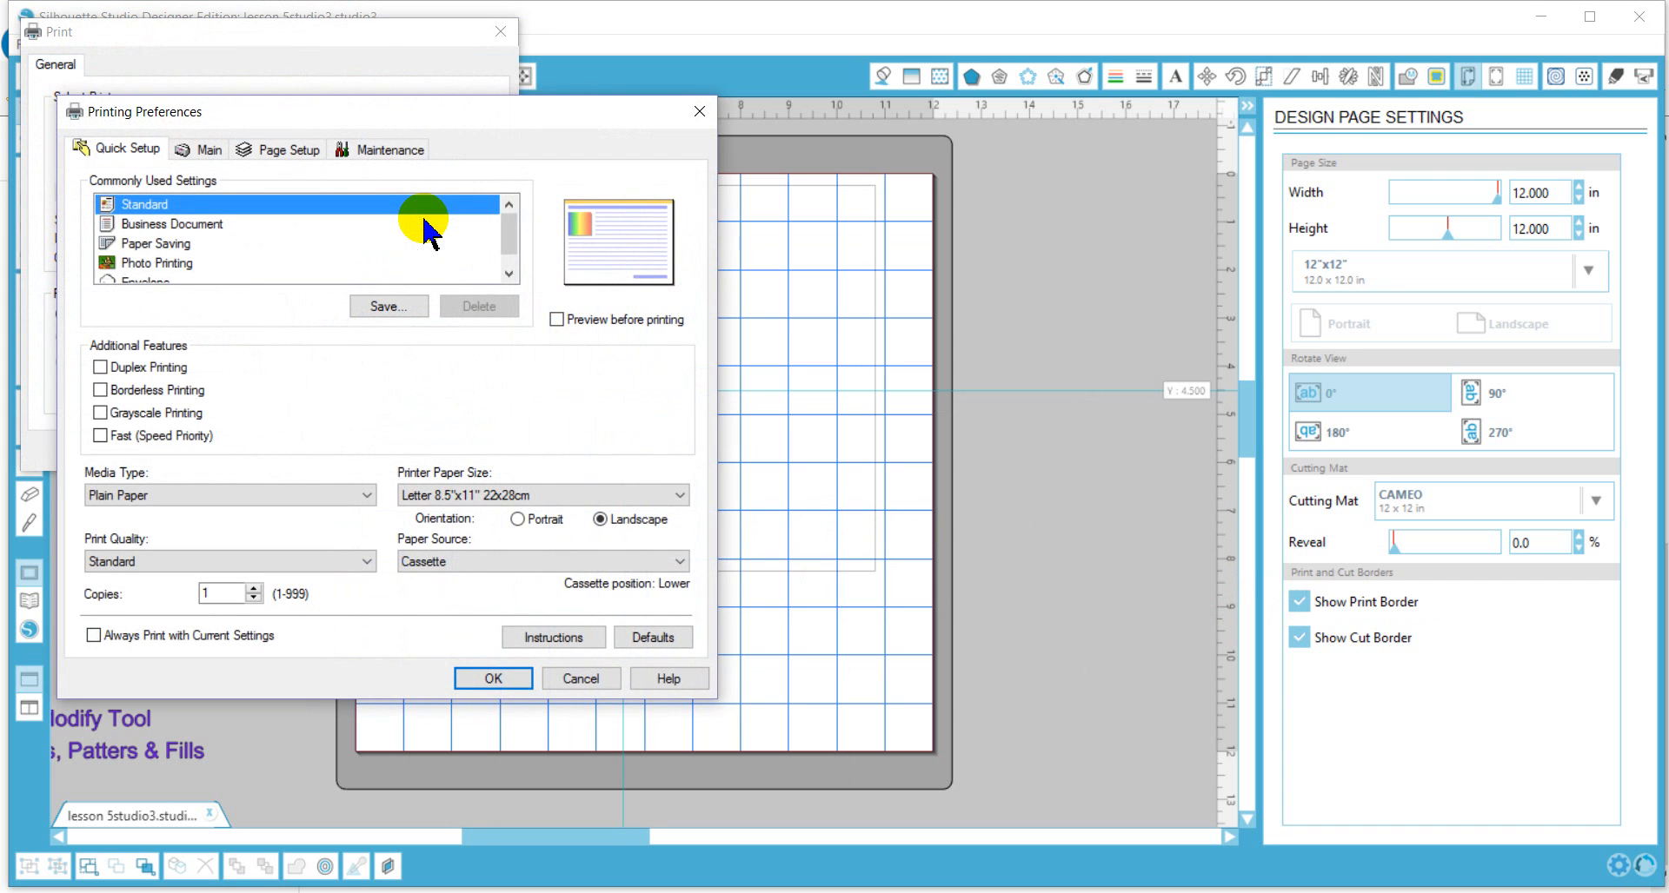
left_click(679, 496)
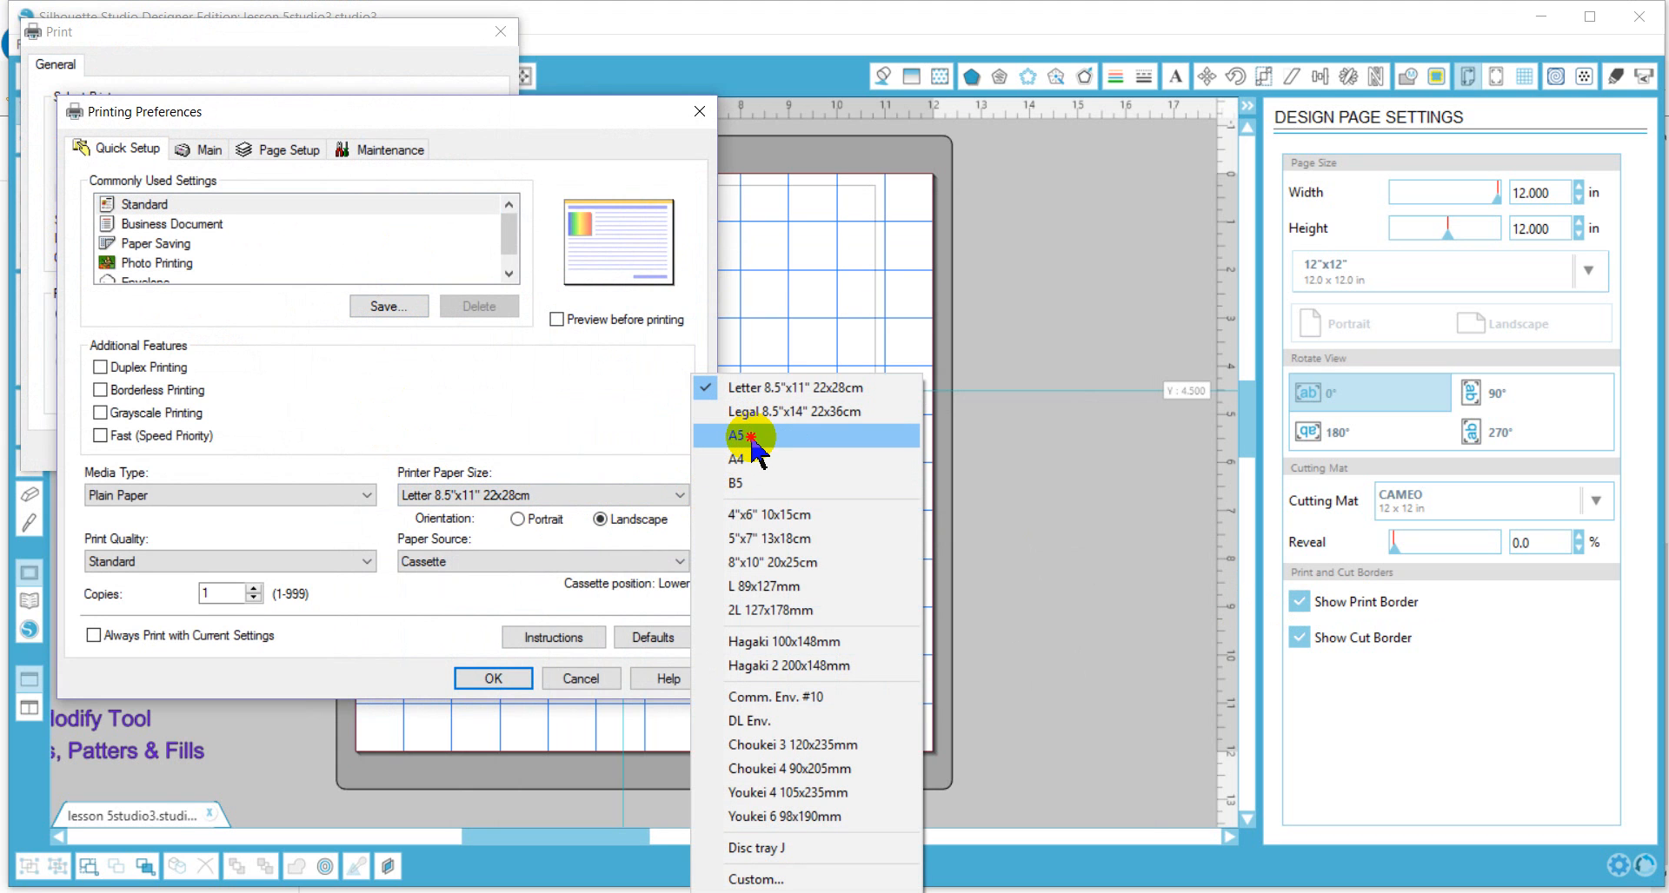
left_click(751, 436)
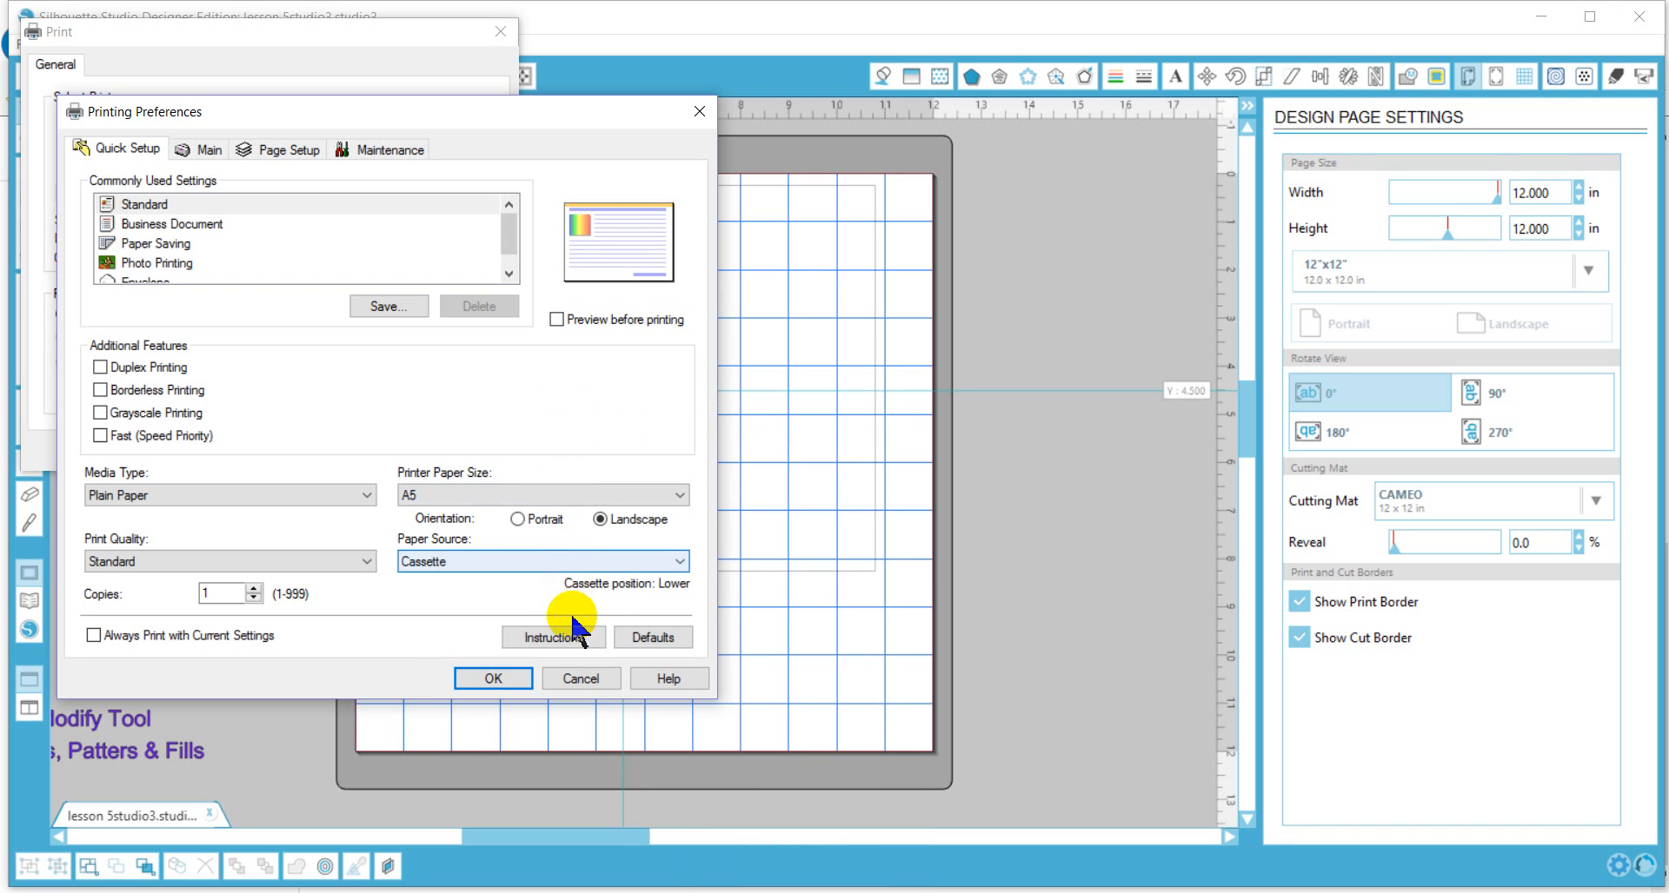
left_click(518, 678)
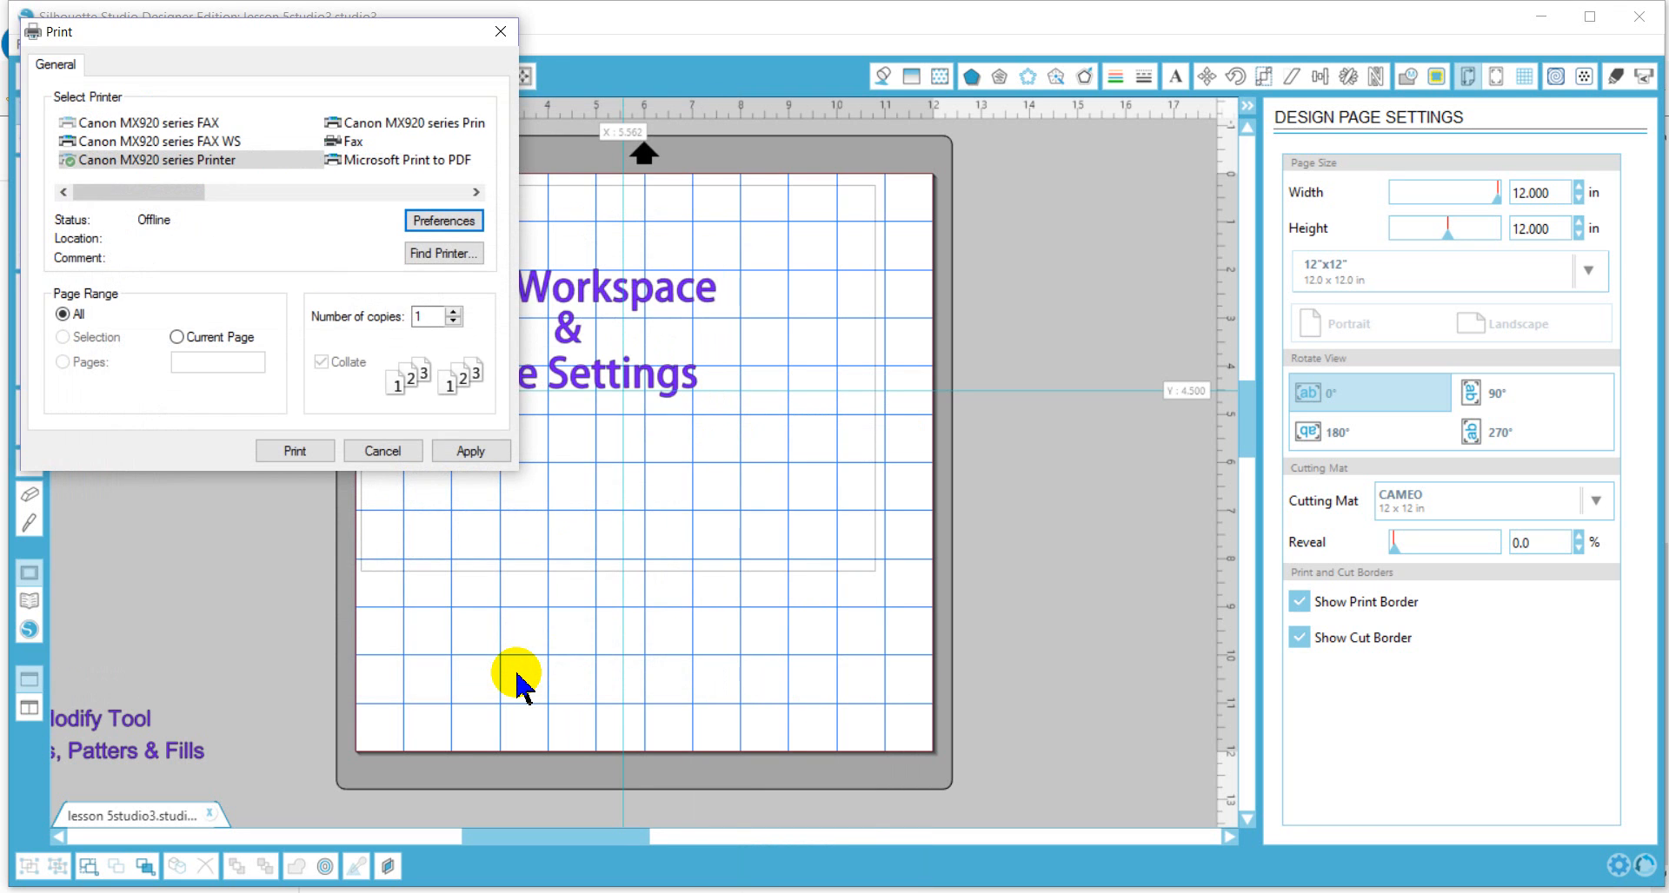
left_click(462, 452)
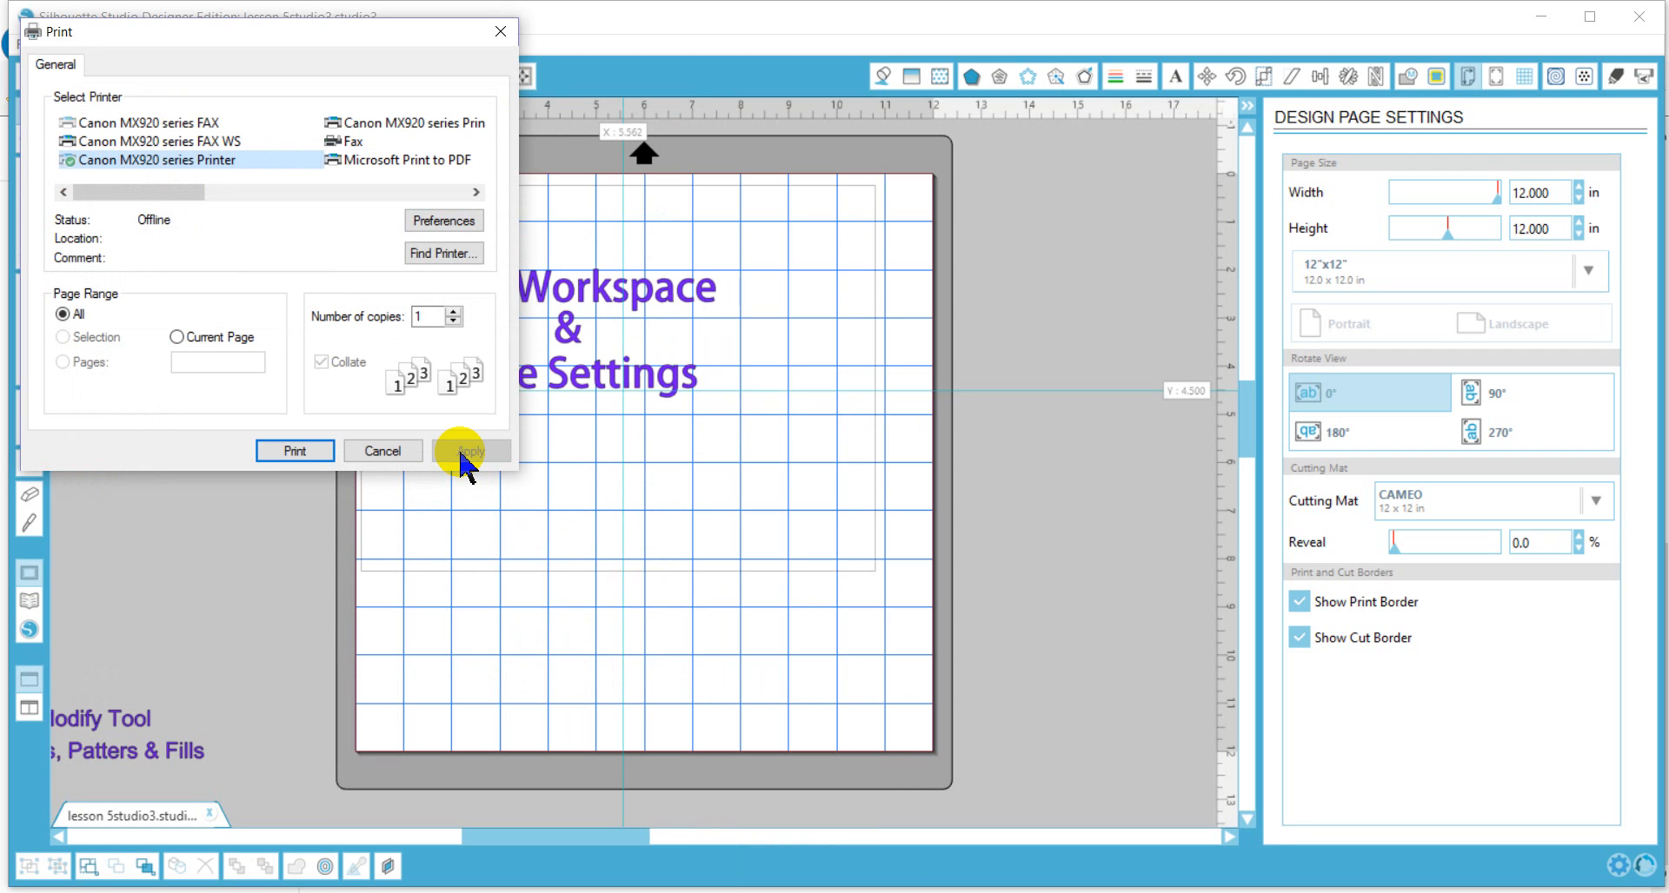
left_click(500, 33)
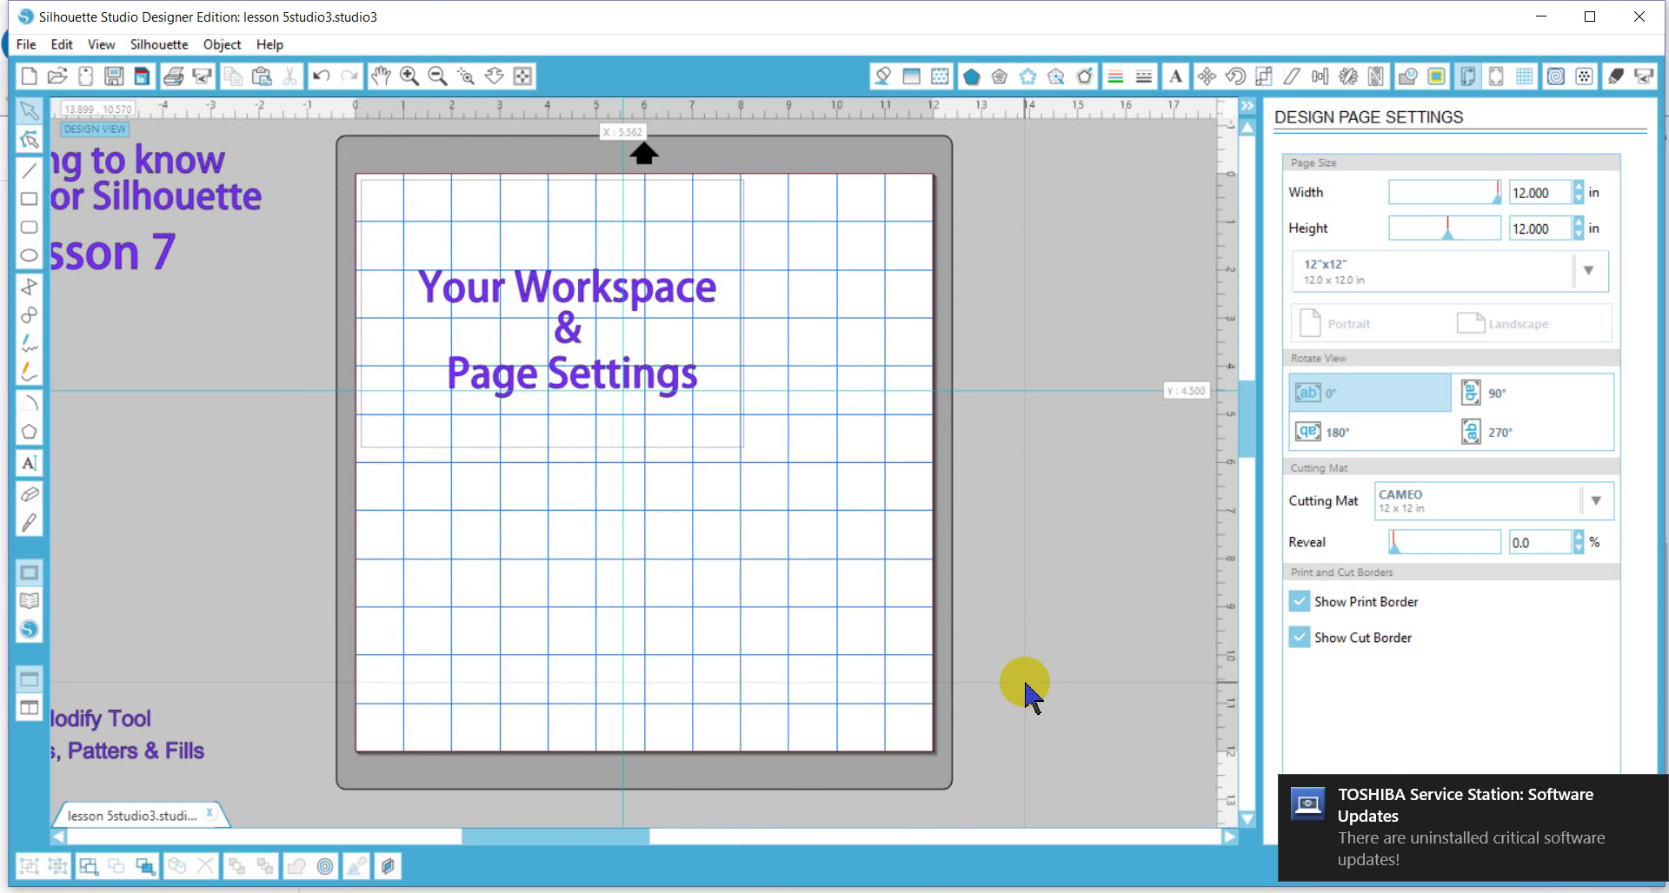
left_click_drag(635, 836, 579, 828)
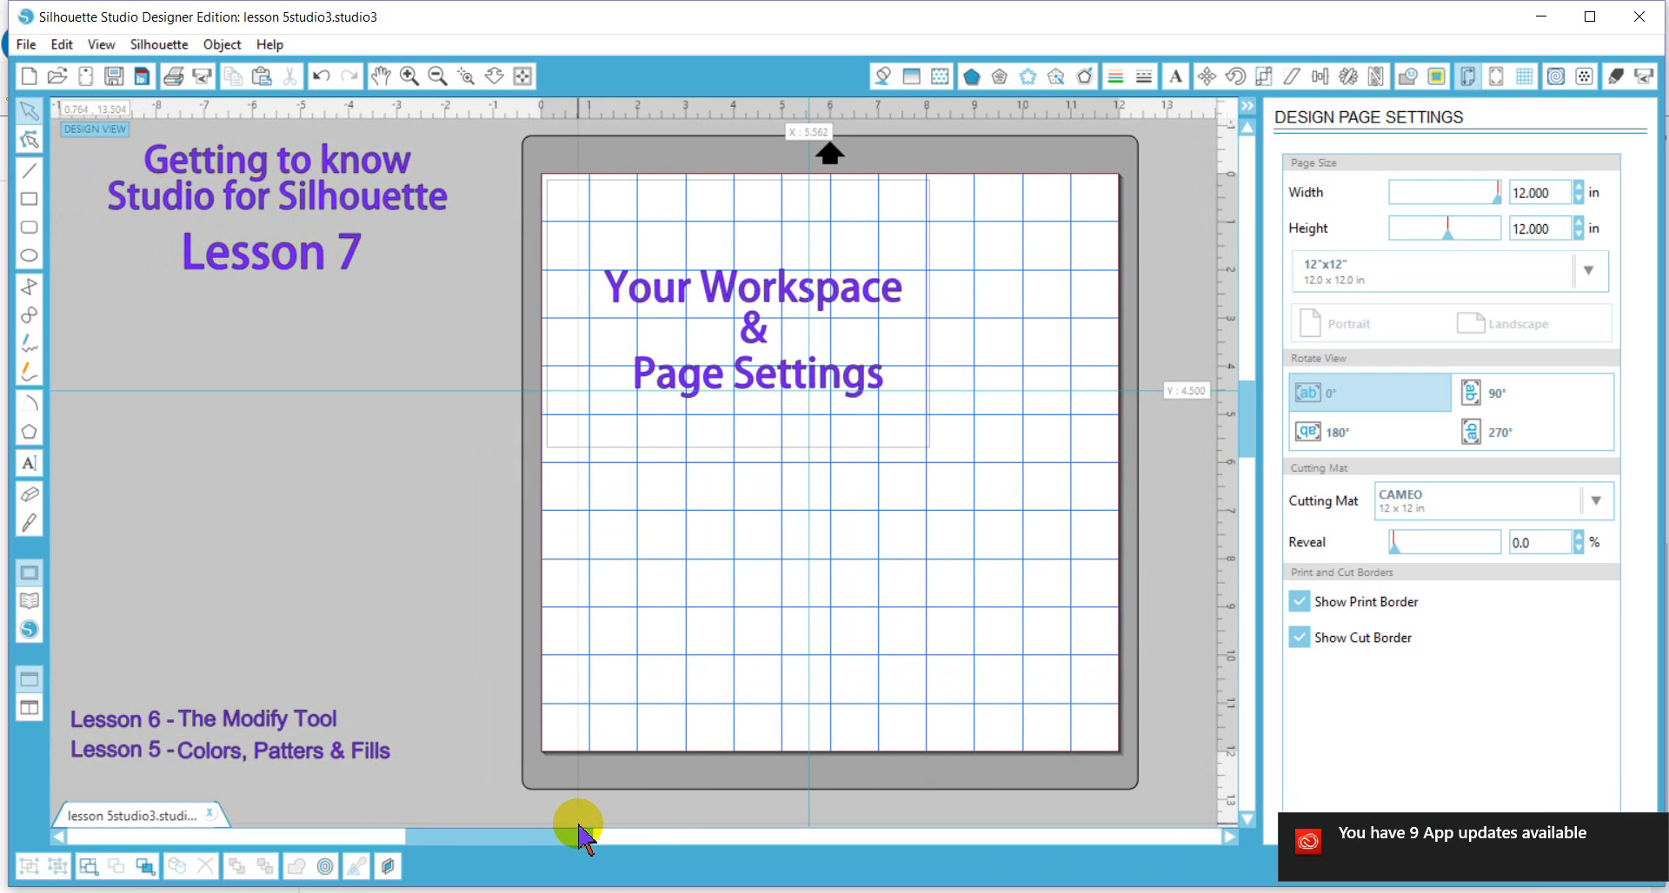